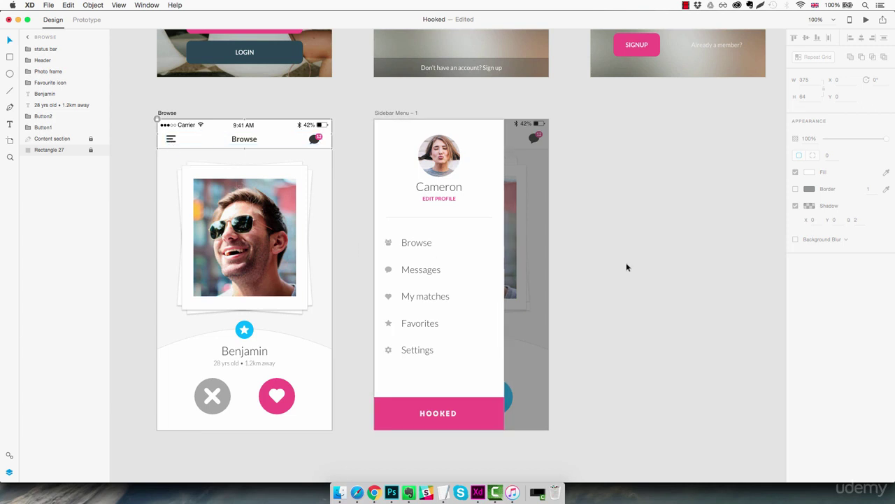
Step: Delete the Sidebar Menu – 1 artboard and place a duplicate of the Browse artboard in its position
click(623, 236)
click(402, 114)
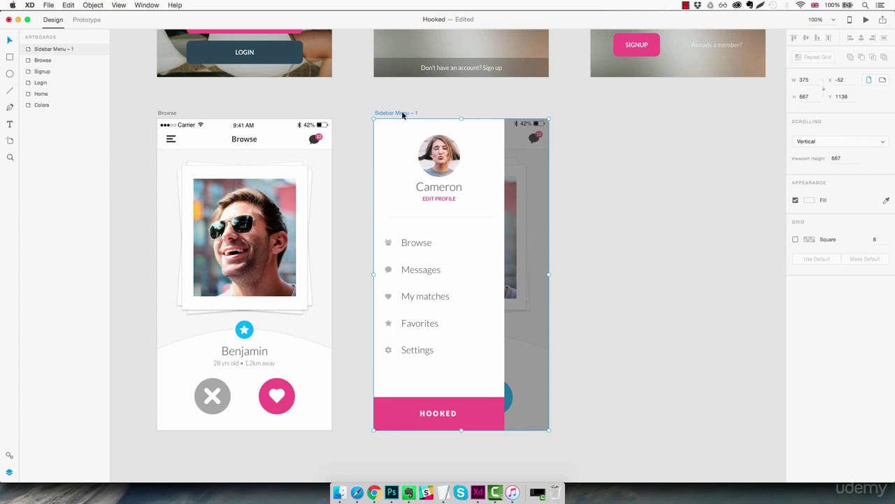
key(Delete)
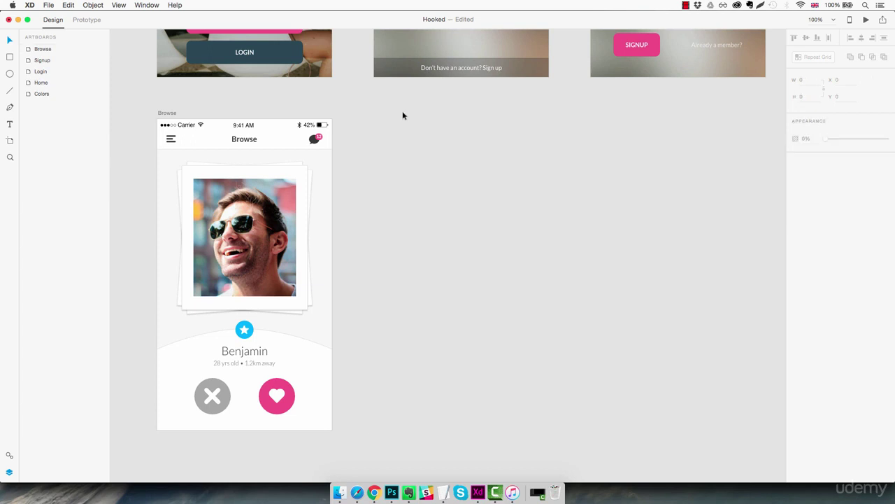
click(165, 114)
drag(165, 114, 382, 115)
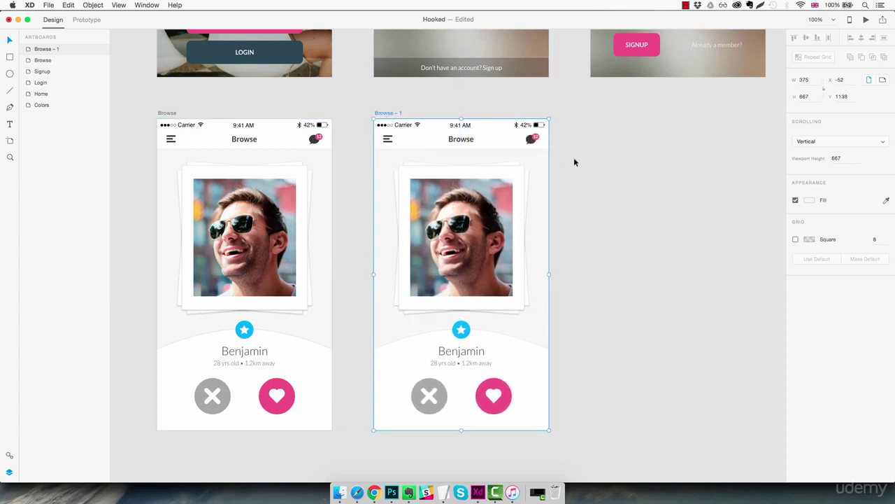
Step: Lock all the layers on the duplicated Browse artboard, from the status bar down to the header background rectangle
click(436, 153)
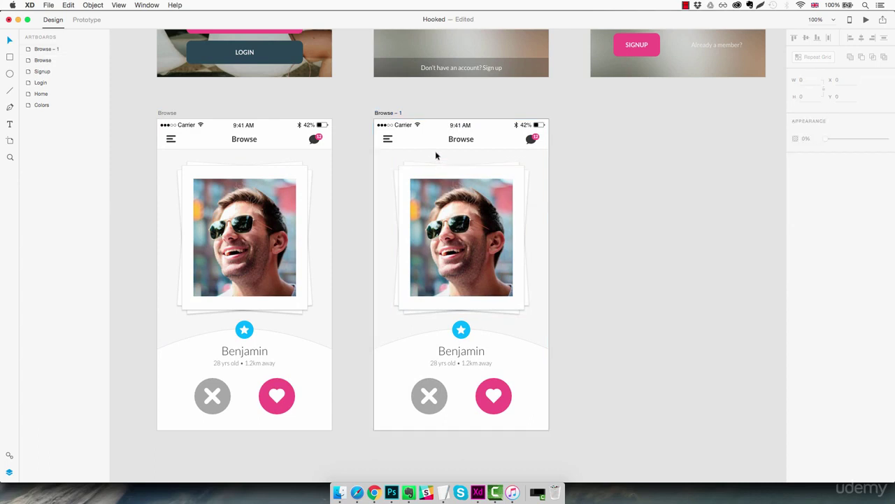
click(436, 147)
click(73, 50)
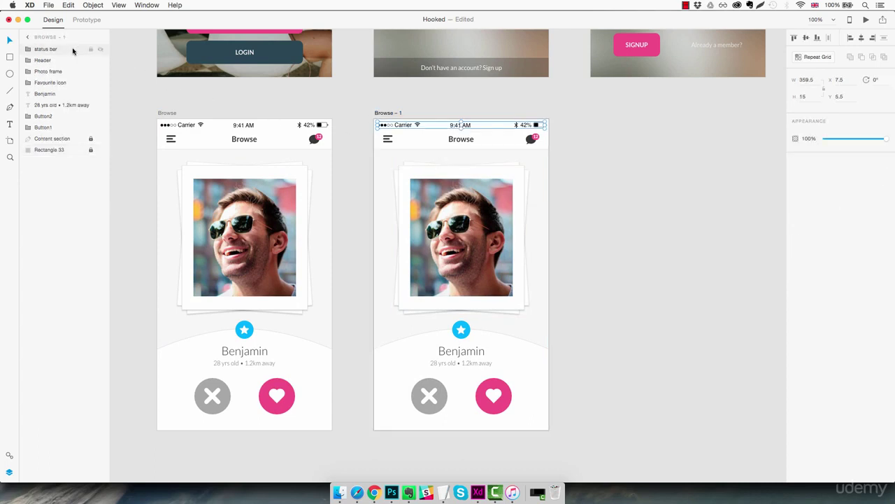
shift+click(70, 153)
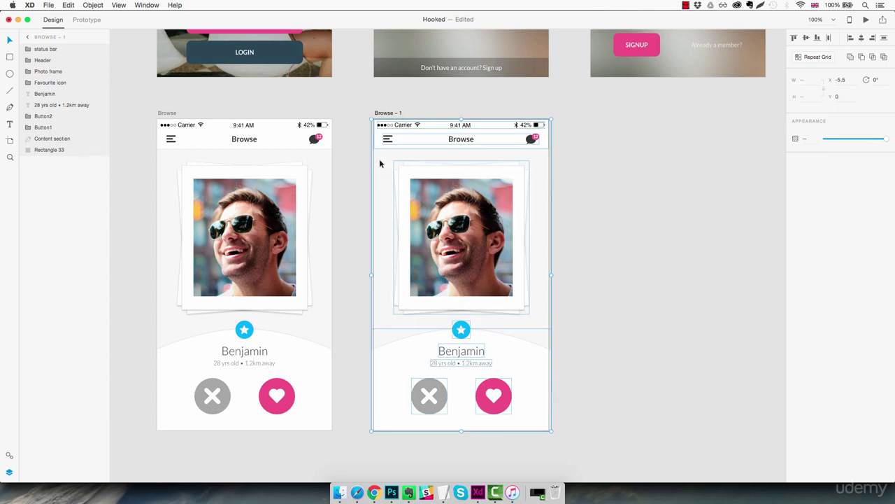
key(super+l)
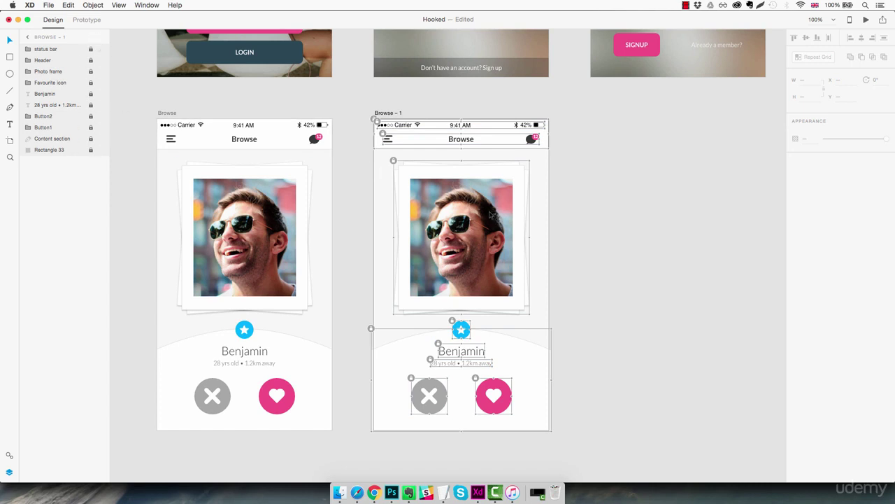
click(591, 189)
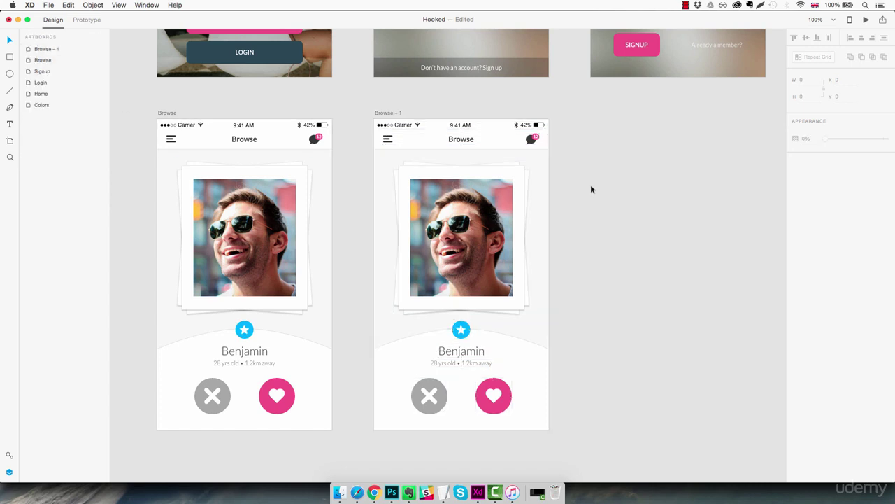
click(406, 135)
click(404, 250)
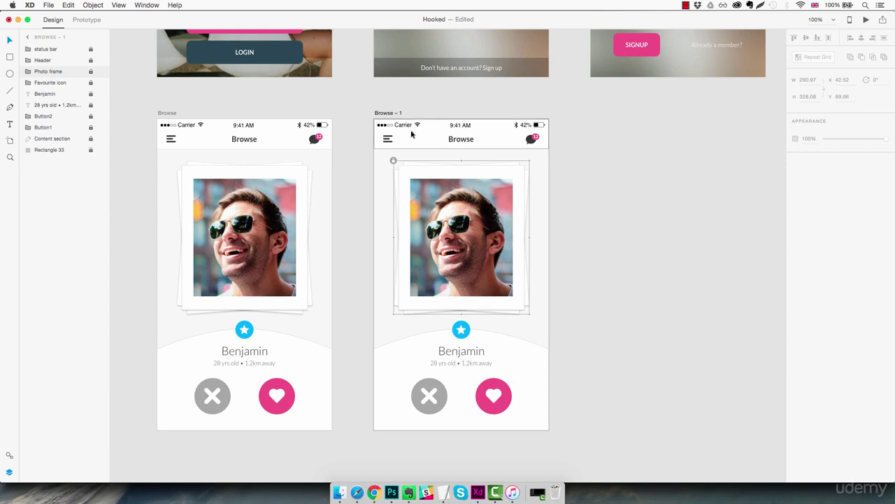
click(389, 136)
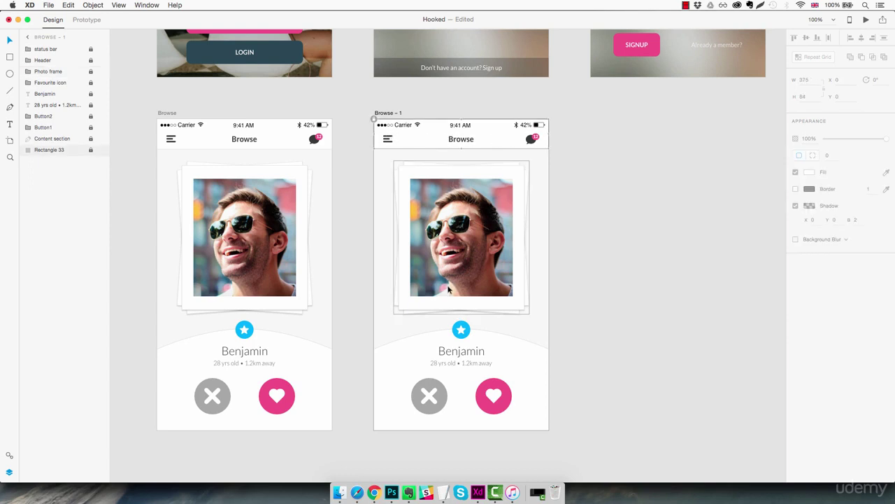
click(461, 329)
click(444, 242)
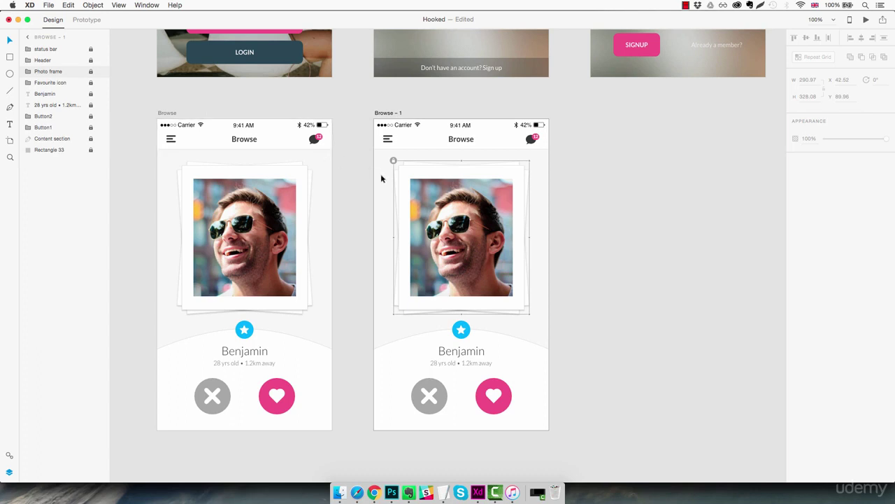
Step: Cover the whole duplicated artboard with a 375 × 667 black rectangle that has no border and 40% opacity
mouse_move(374, 119)
mouse_down()
mouse_move(530, 370)
mouse_move(547, 426)
mouse_move(558, 426)
mouse_up()
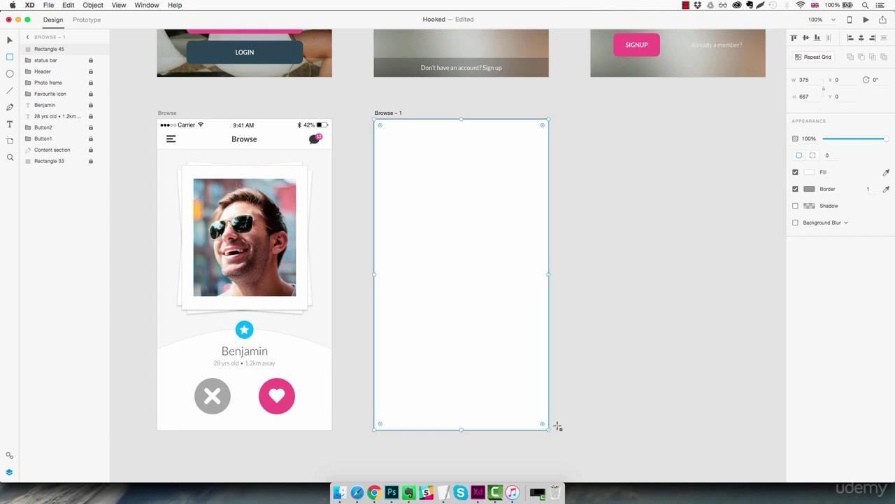
click(812, 175)
click(732, 175)
click(810, 189)
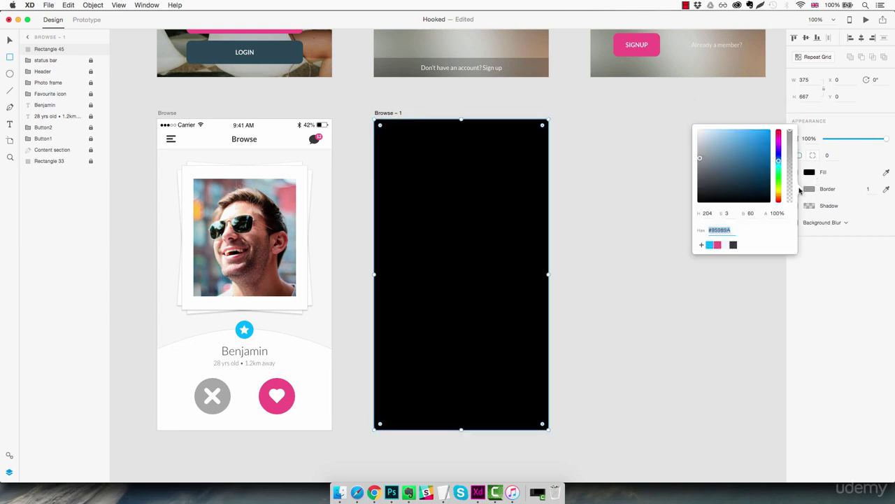
click(805, 205)
click(806, 206)
click(815, 190)
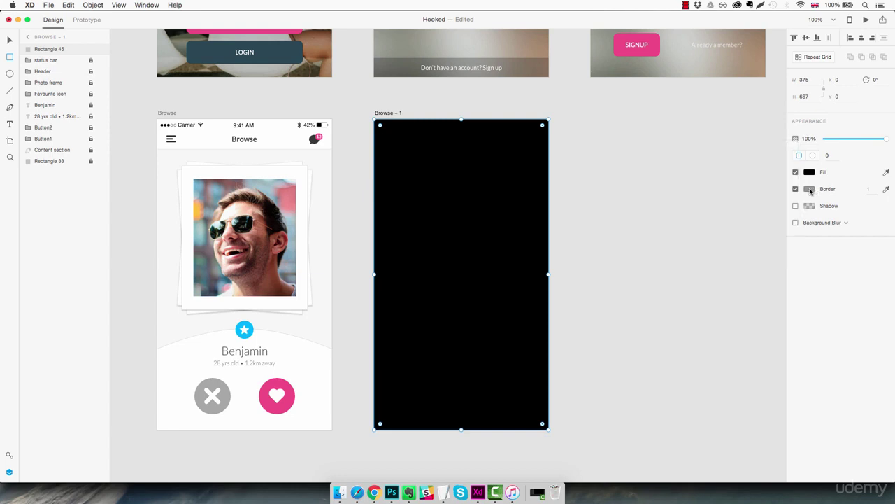
click(796, 190)
drag(885, 141, 849, 140)
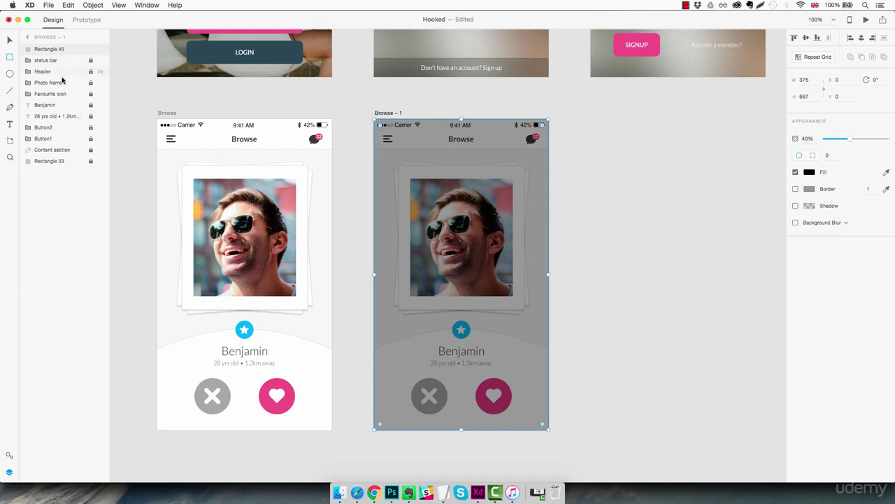
Step: Unlock the duplicated artboard's layers and group them all together with the dark overlay rectangle
key(super+l)
click(62, 162)
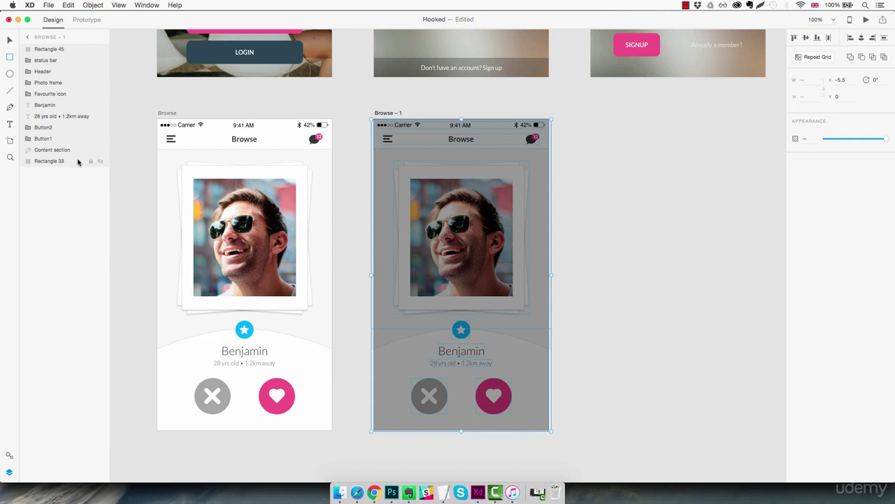
key(super+g)
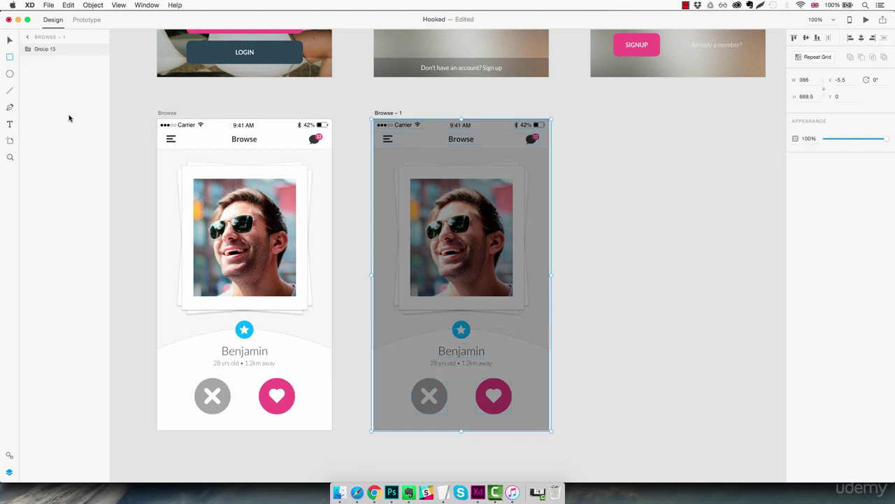
Step: Rename the new group as BG layers and lock it
double_click(44, 49)
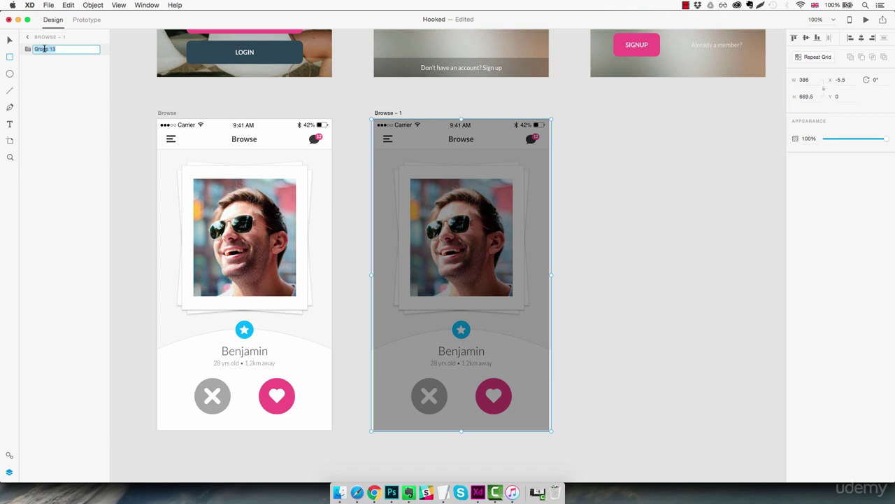
text(BG layers)
key(Return)
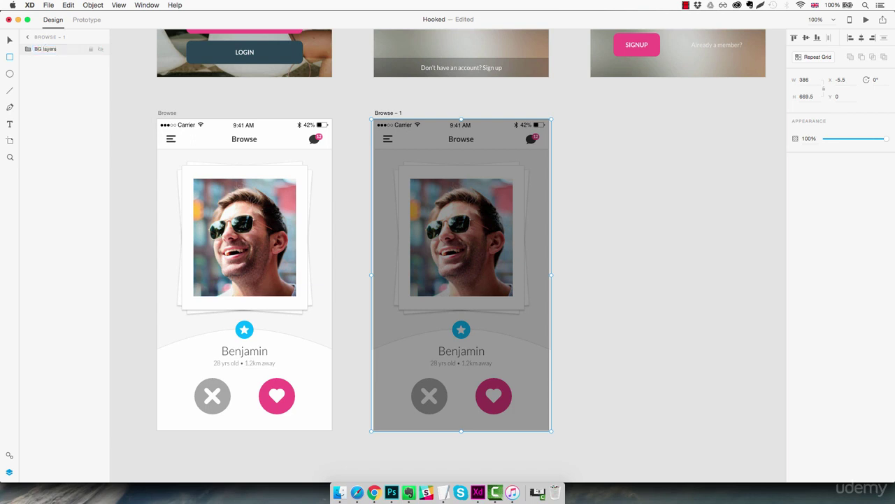
click(90, 49)
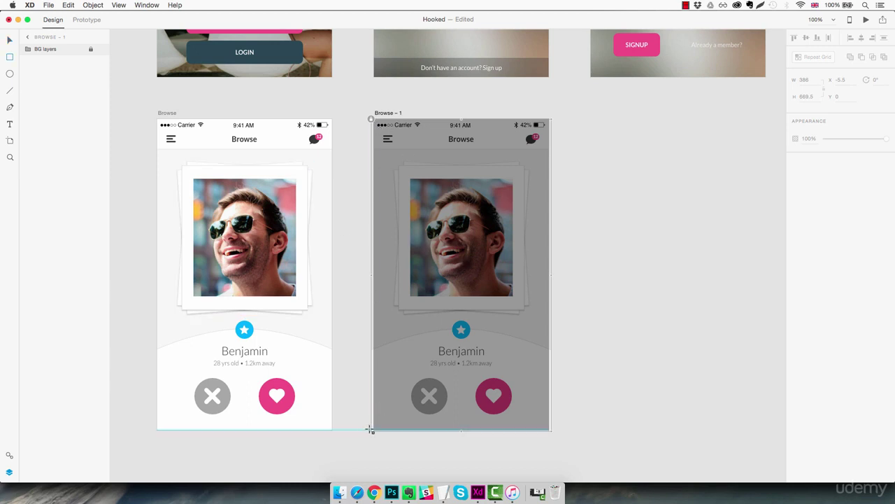
Step: Draw a full-height white rectangle from the left edge of the duplicated artboard, set its width to 280, and lock it
mouse_move(374, 430)
mouse_down()
mouse_move(422, 405)
mouse_move(500, 222)
mouse_move(516, 117)
mouse_up()
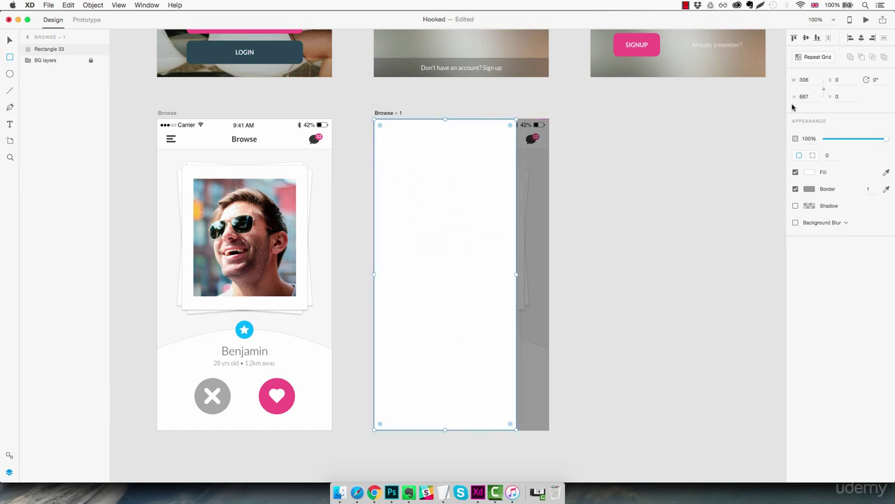
click(809, 81)
key(Down)
key(Down)
key(Down)
key(Down)
key(Down)
key(Down)
key(Down)
key(Down)
key(Down)
key(Down)
key(Down)
key(Down)
key(Down)
key(Down)
key(Down)
key(Down)
key(Down)
key(Down)
key(Down)
key(Down)
key(Down)
key(Down)
key(Down)
key(Down)
key(Down)
key(Down)
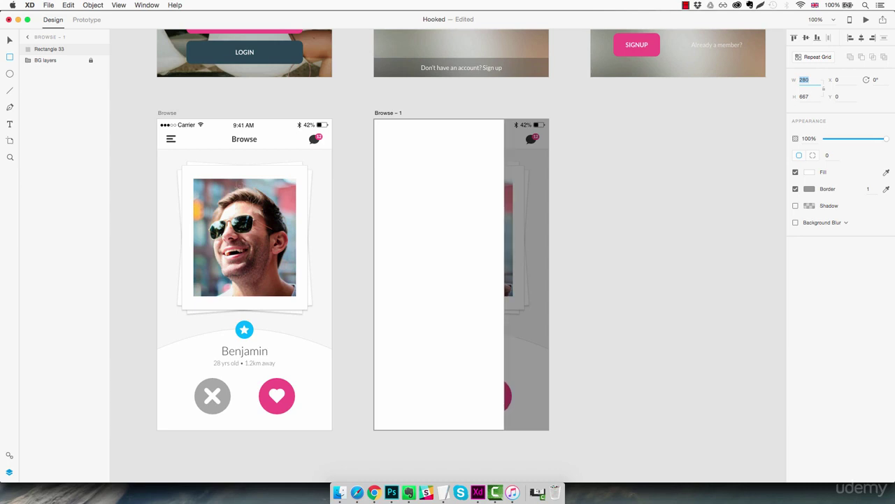
key(Return)
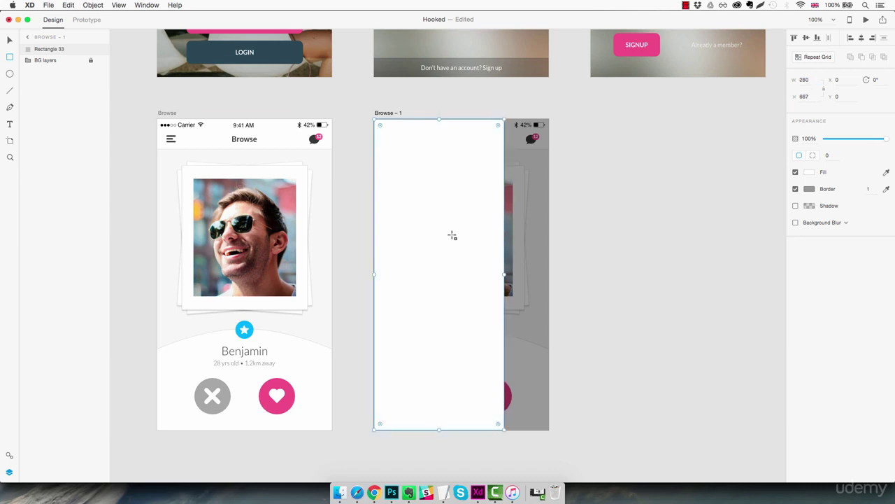
key(super+l)
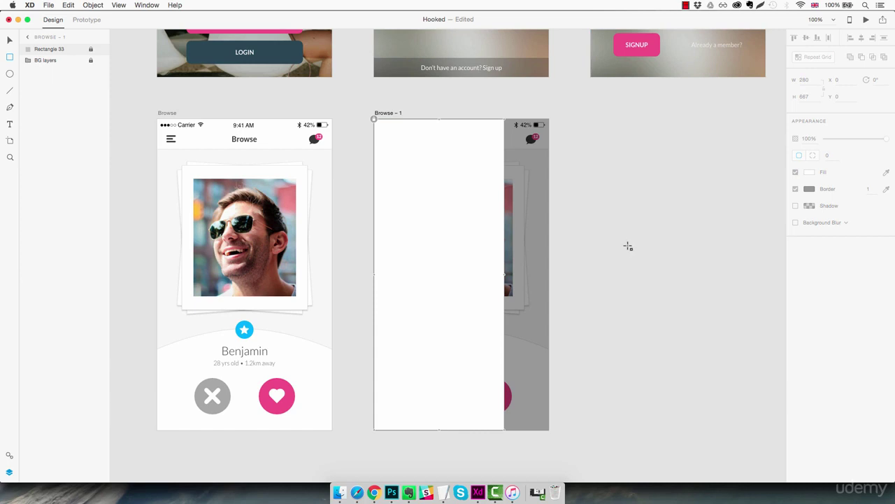
Step: Draw a circle about 90 × 90 near the top of the white panel, with a dark red fill and no border
key(e)
mouse_move(416, 146)
mouse_down()
mouse_move(465, 200)
mouse_move(459, 189)
mouse_up()
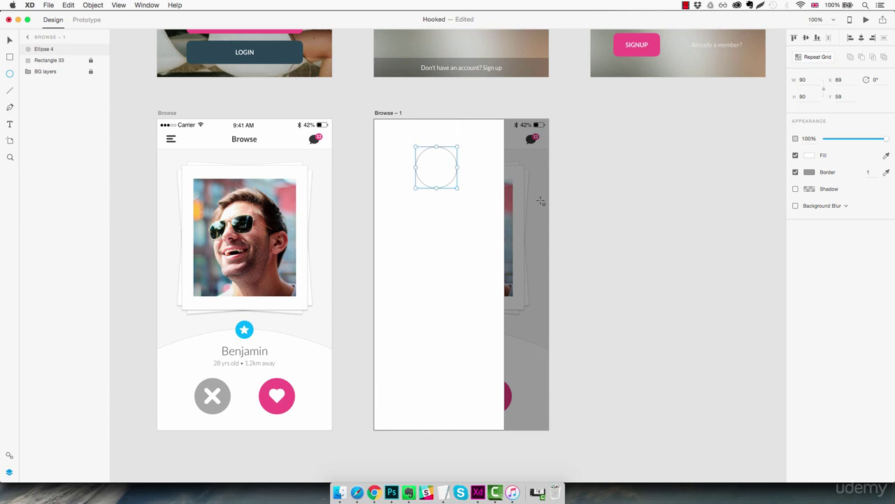
click(809, 154)
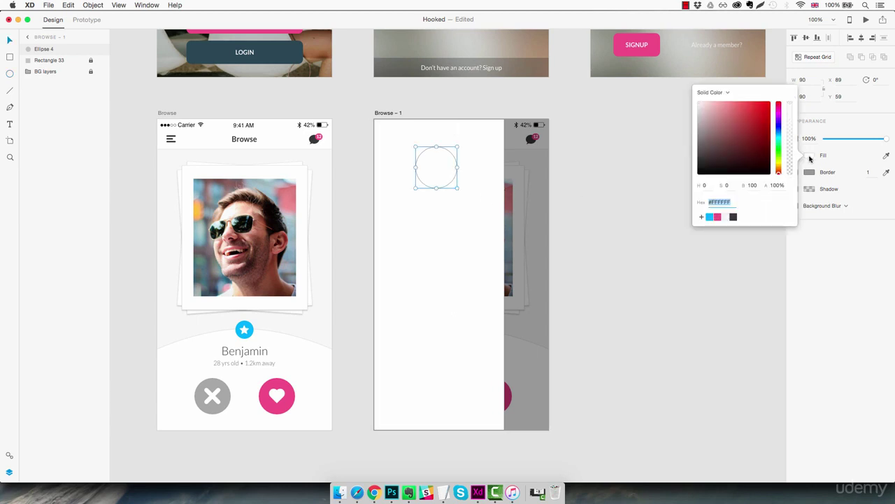
click(769, 137)
click(756, 119)
click(842, 171)
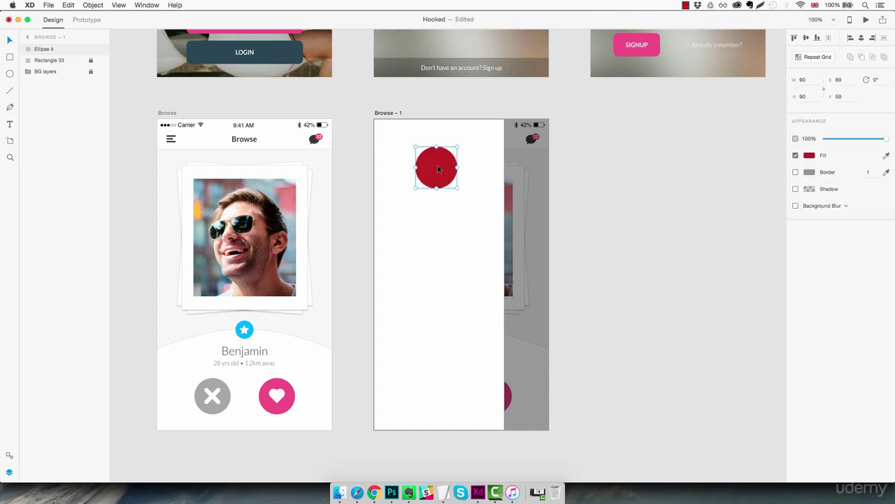
Step: Position the red circle 35 px below the artboard's top edge and centre it horizontally on the white panel
drag(437, 169, 438, 139)
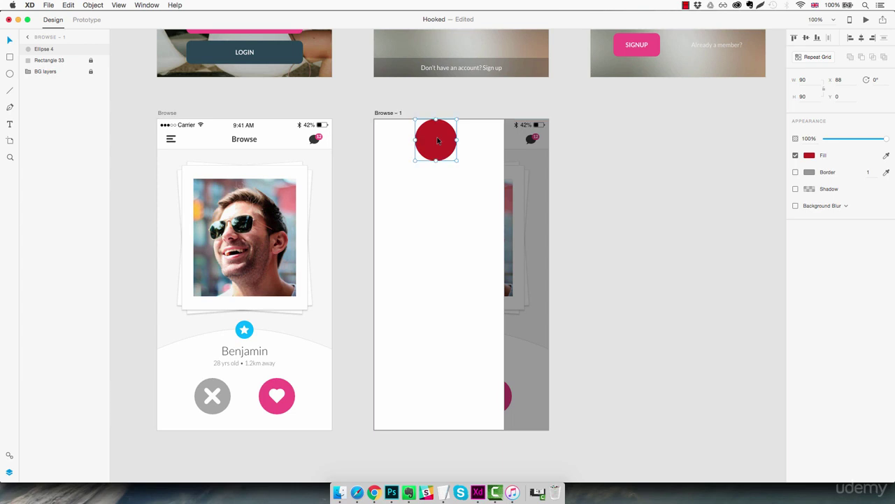
key(shift+Down)
key(shift+Down)
key(shift+Down)
key(Down)
key(Down)
key(Down)
key(Down)
key(Down)
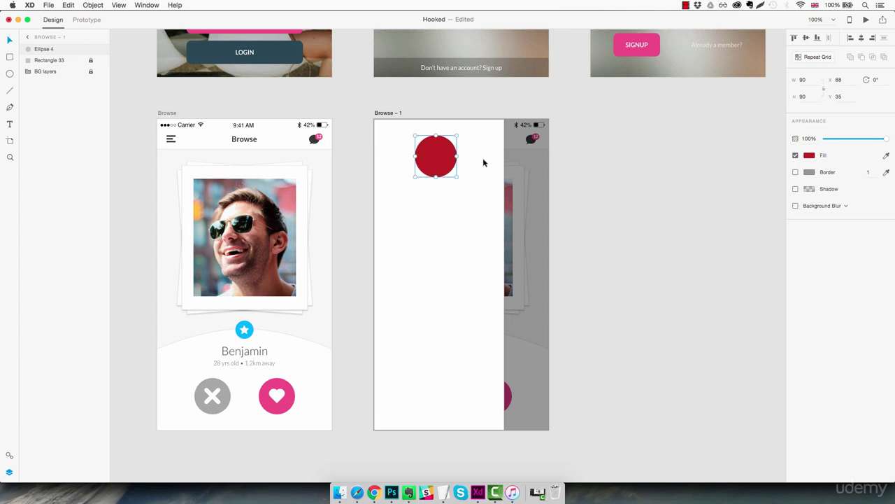
drag(442, 157, 448, 159)
click(626, 223)
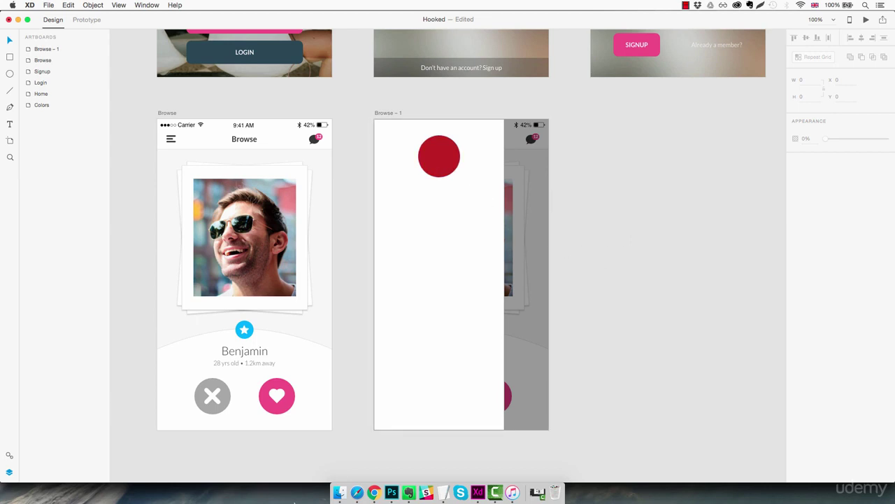
Step: Switch to Finder, bring girl2.jpg from the Assets folder into the design, and place it over the red circle on the white panel
click(339, 492)
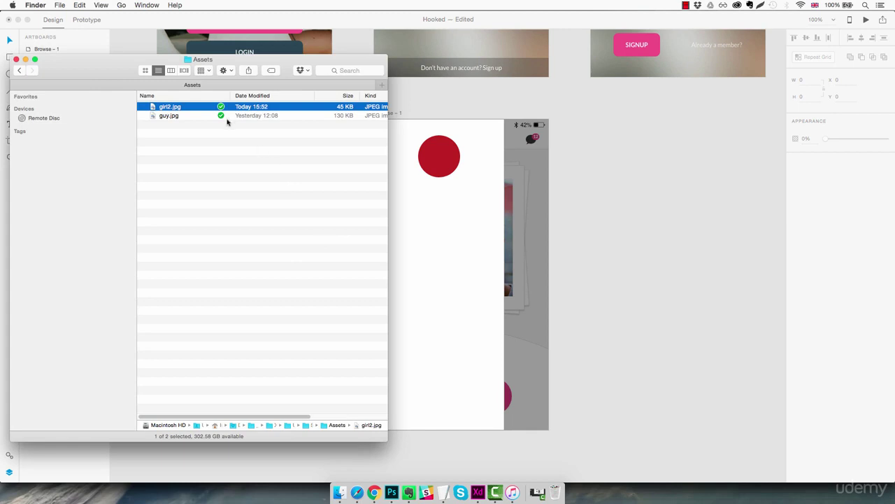
key(space)
key(space)
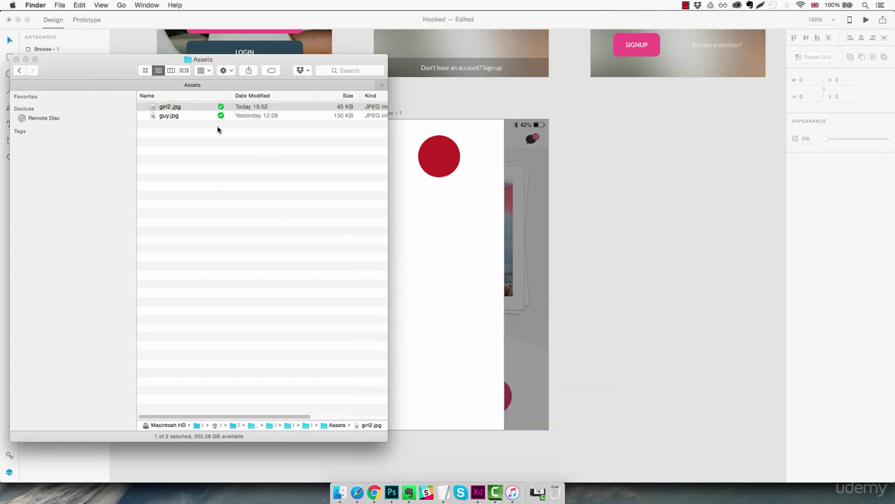
drag(241, 61, 206, 123)
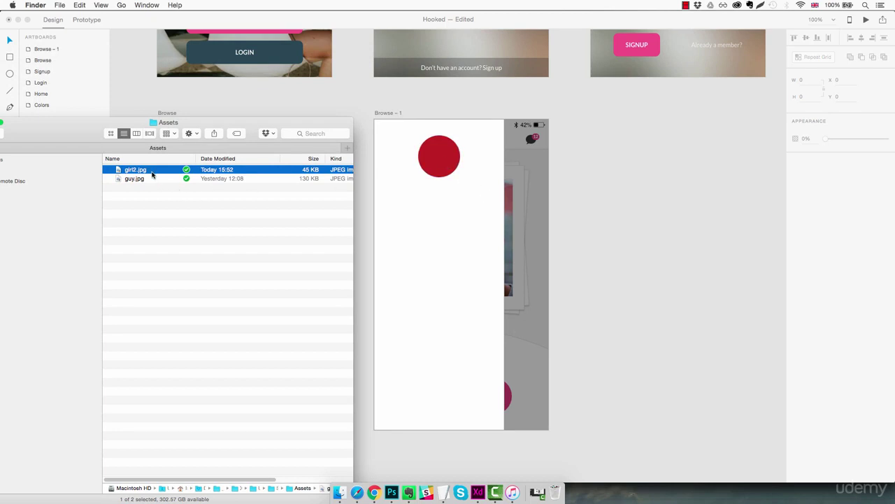
drag(149, 173, 632, 204)
click(615, 250)
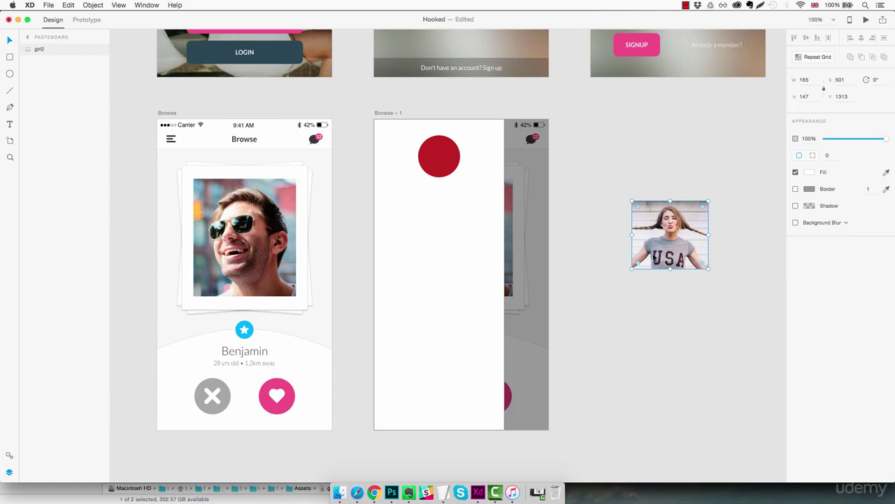
drag(674, 239, 450, 193)
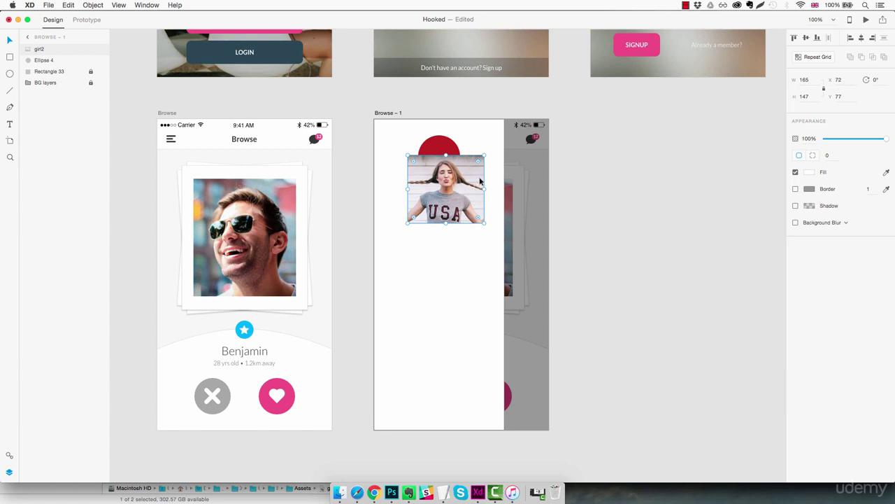
Step: Mask the girl photo with the red circle and reposition it inside the mask so her face sits in the circle
shift+click(443, 147)
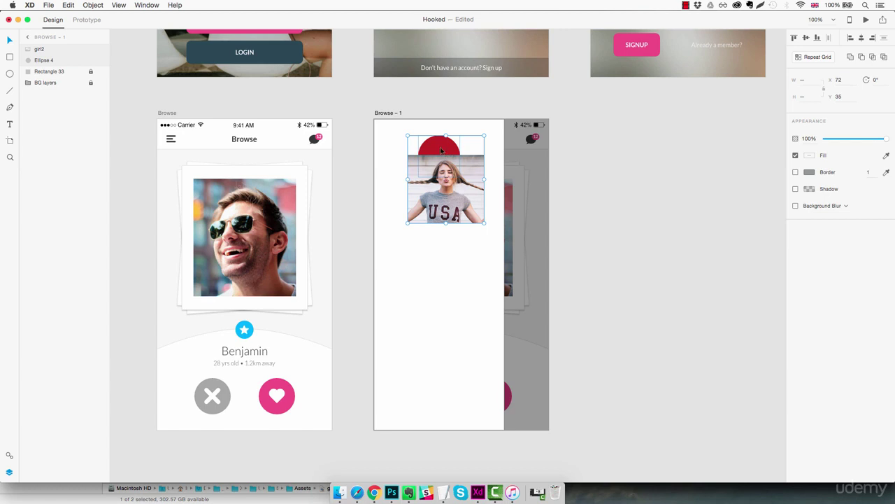
click(92, 5)
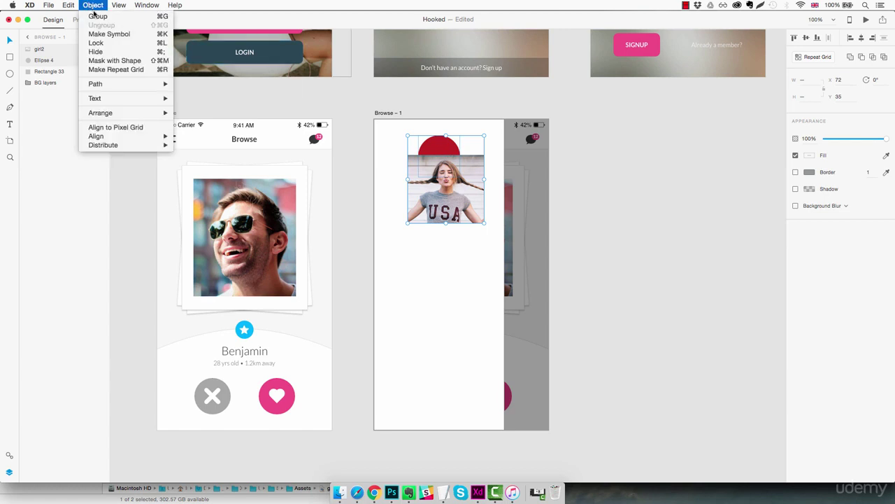
click(116, 62)
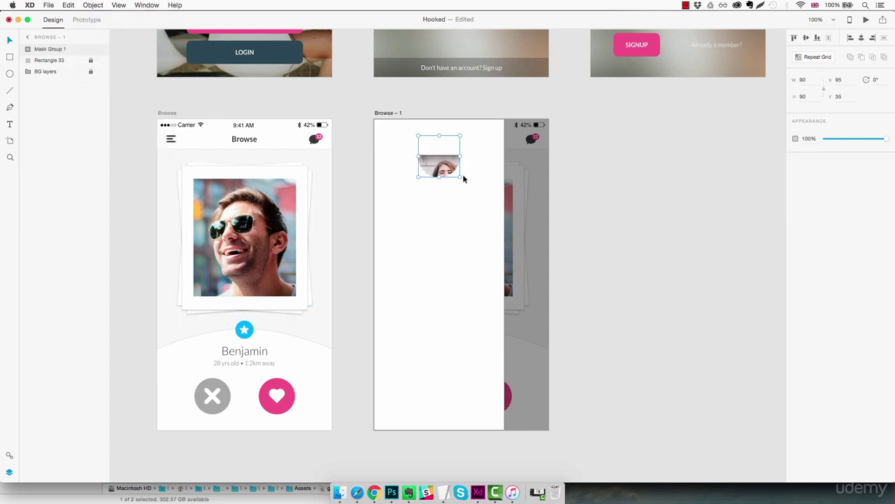
double_click(442, 168)
drag(454, 214, 448, 191)
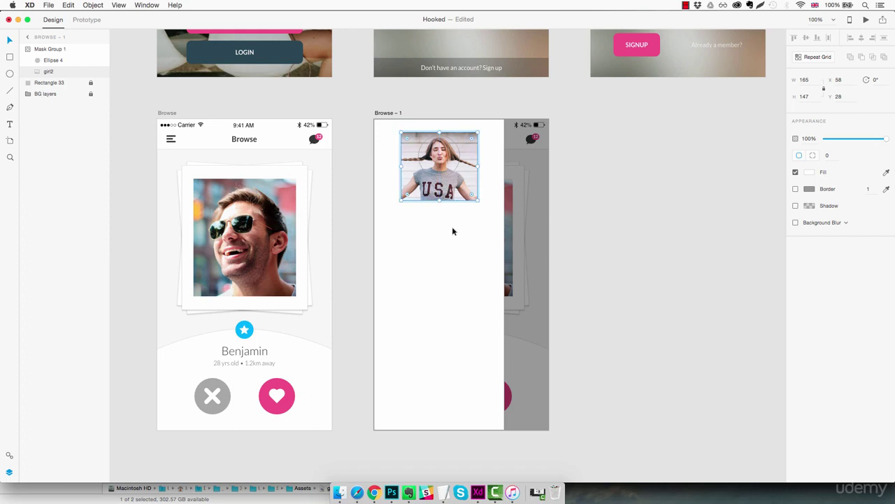
click(452, 230)
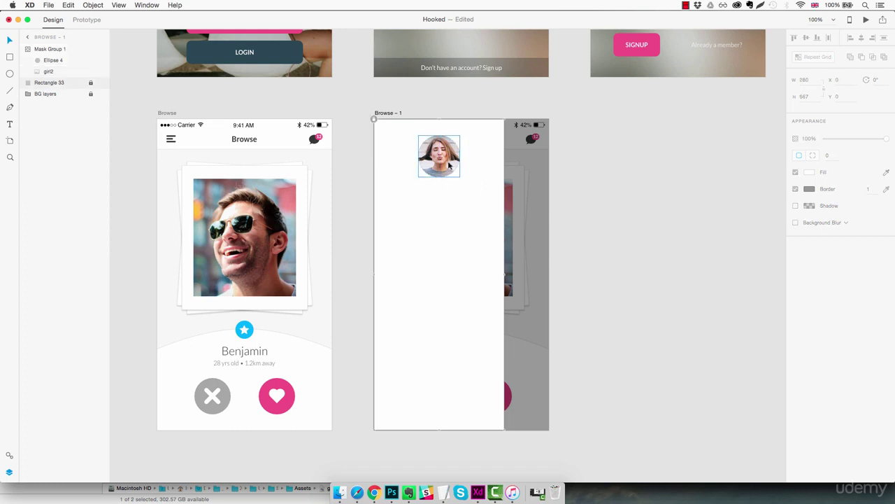
Step: Fine-tune the size and placement of the girl photo inside the circular mask and check it up close
double_click(449, 165)
click(454, 194)
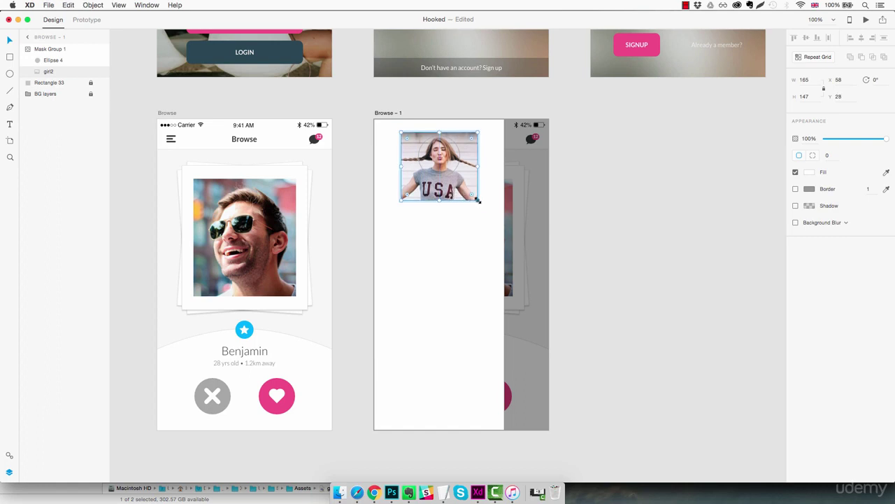
drag(478, 201, 455, 176)
key(super+z)
drag(456, 190, 455, 189)
click(443, 243)
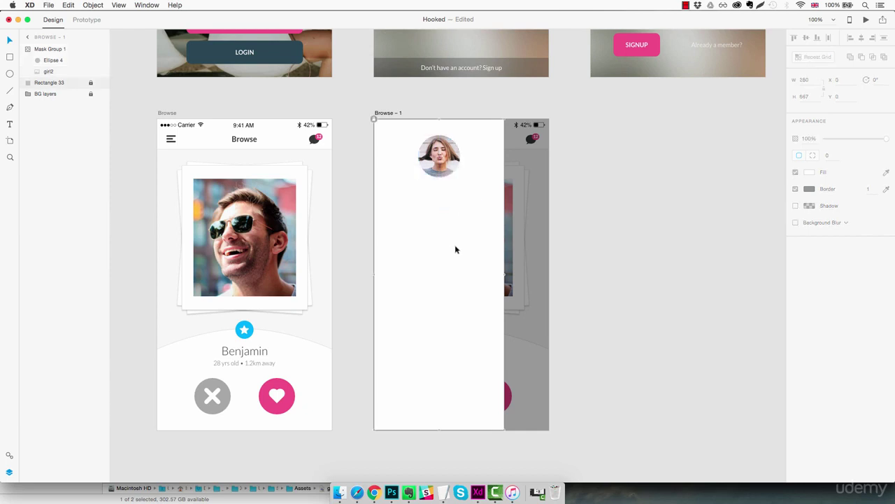
key(z)
click(458, 179)
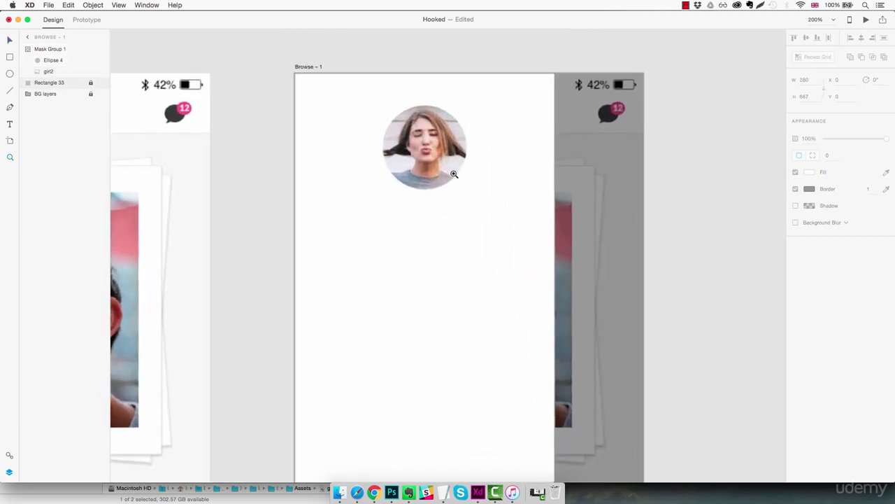
alt+click(469, 257)
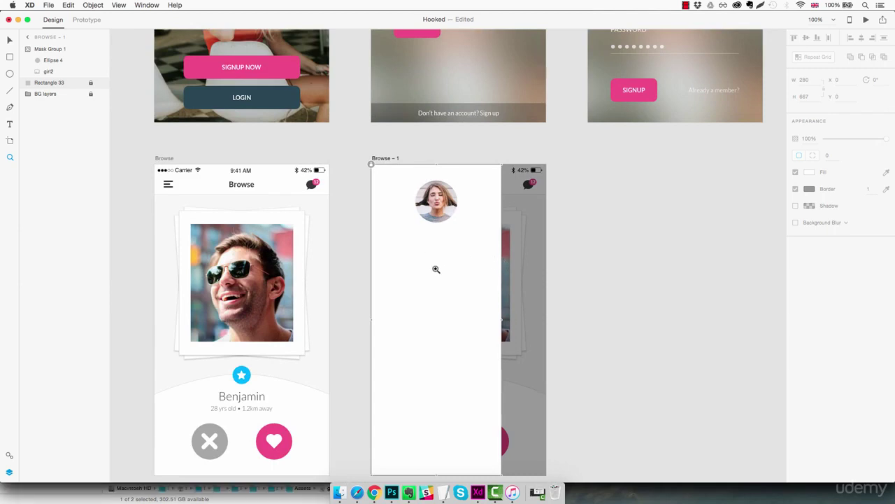
Step: Add a text line with the profile's first name below the circular photo, at about X 95, Y 168
key(t)
click(407, 251)
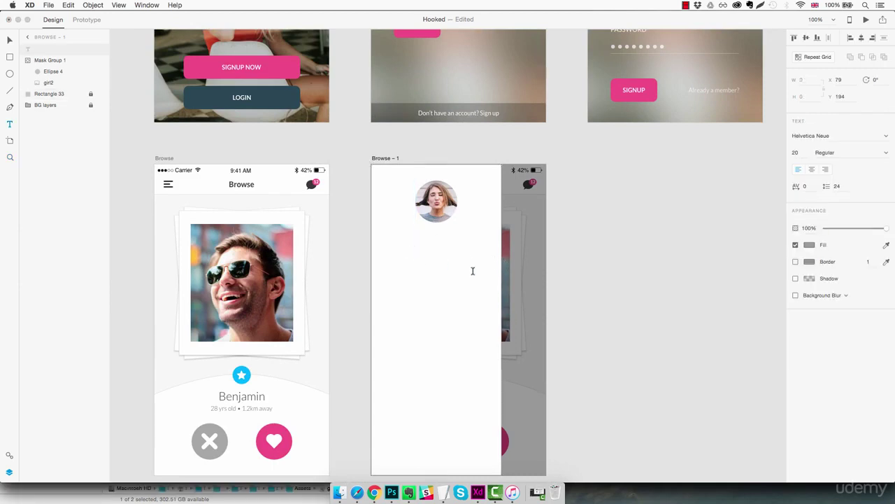
text(Cameron)
key(Escape)
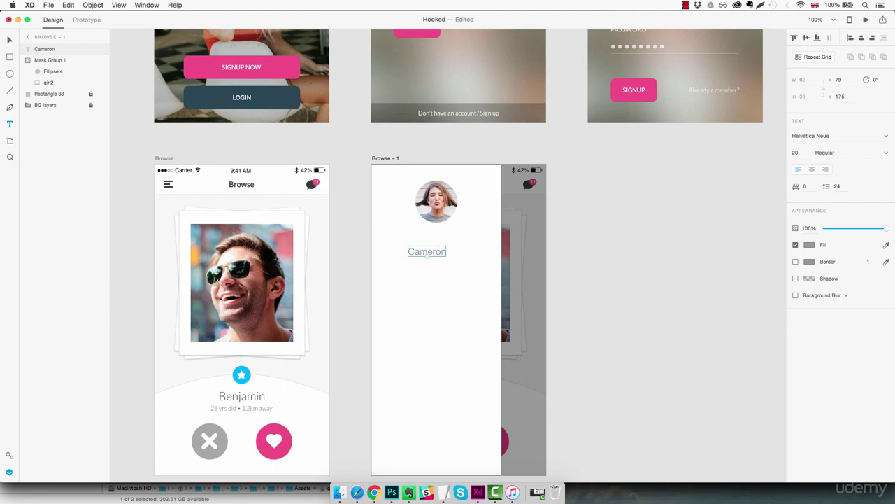
drag(434, 254, 438, 246)
Step: Set the name text below the photo to Lato Light at size 25
click(822, 137)
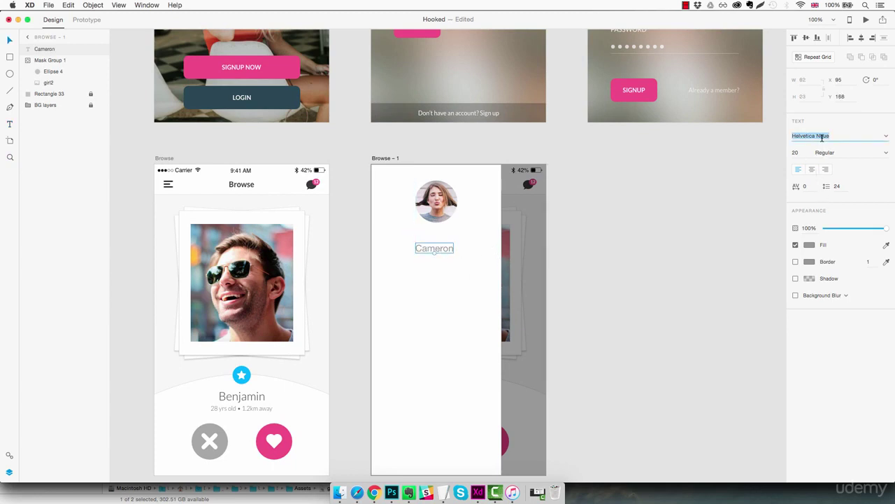
text(Lato)
key(Return)
click(795, 153)
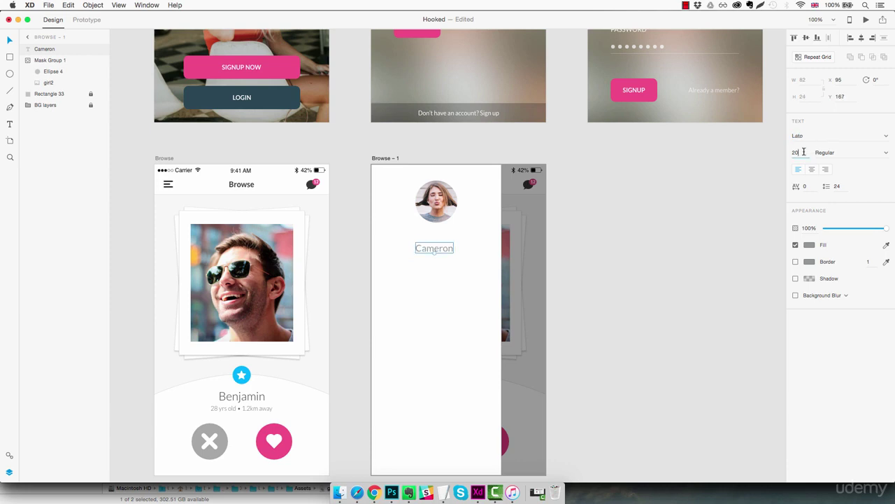
key(Up)
key(Up)
key(Up)
key(Up)
key(Up)
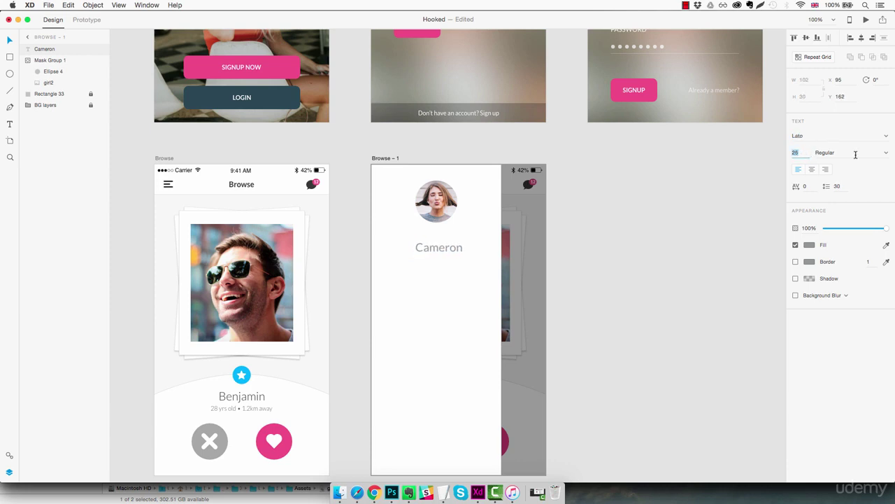
click(887, 153)
click(844, 178)
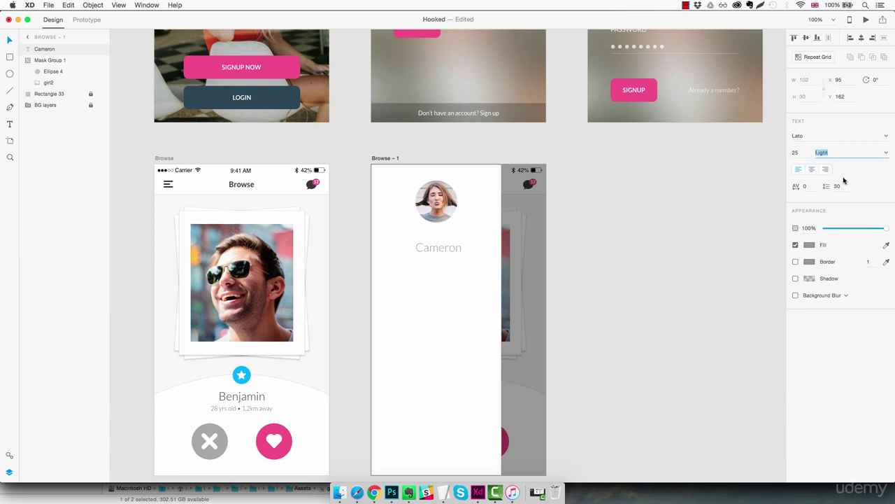
Step: Fill the name text with the saved dark grey #383838
click(809, 245)
drag(733, 237, 678, 240)
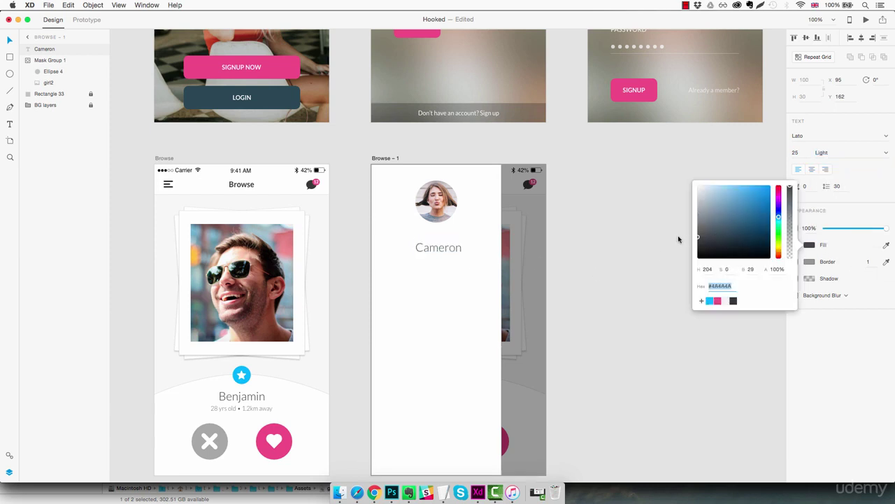
click(733, 301)
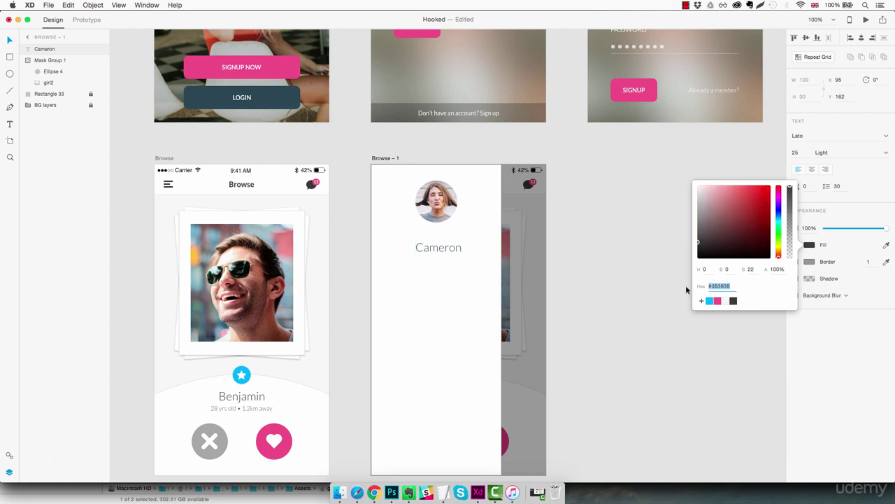
Step: Move the name closer to the photo, duplicate it just beneath, and change the copy's wording to EDIT PROFILE
mouse_move(445, 252)
mouse_down()
mouse_move(443, 241)
mouse_move(445, 260)
mouse_up()
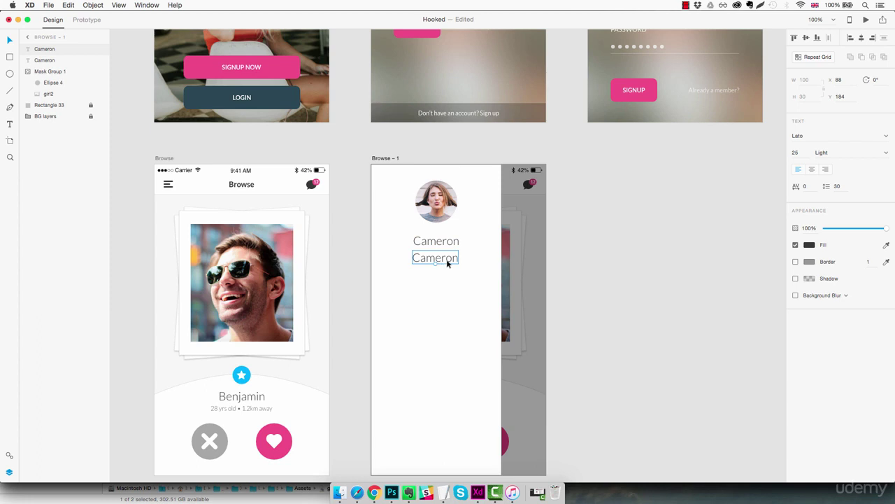
double_click(450, 259)
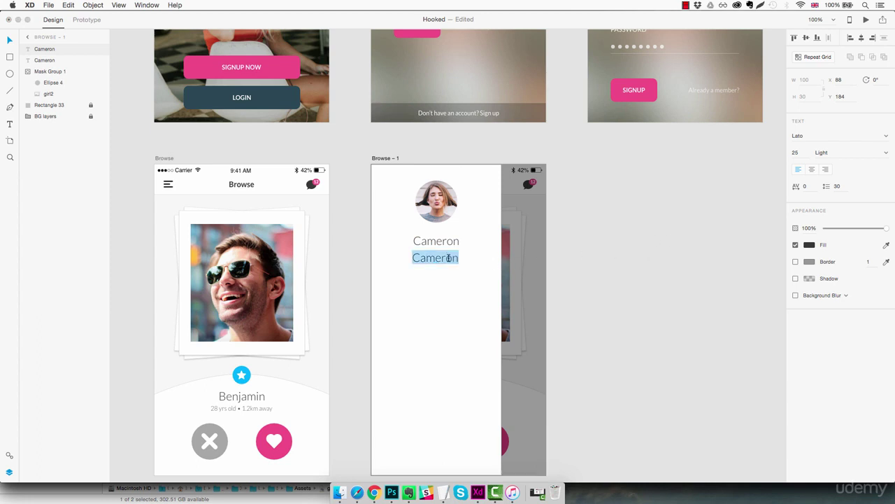
text(ED)
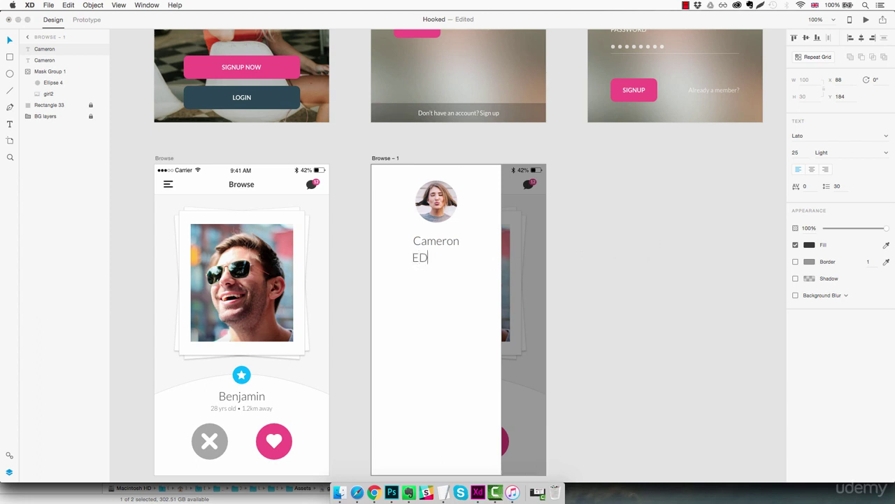
text(IT PROFILE)
key(Escape)
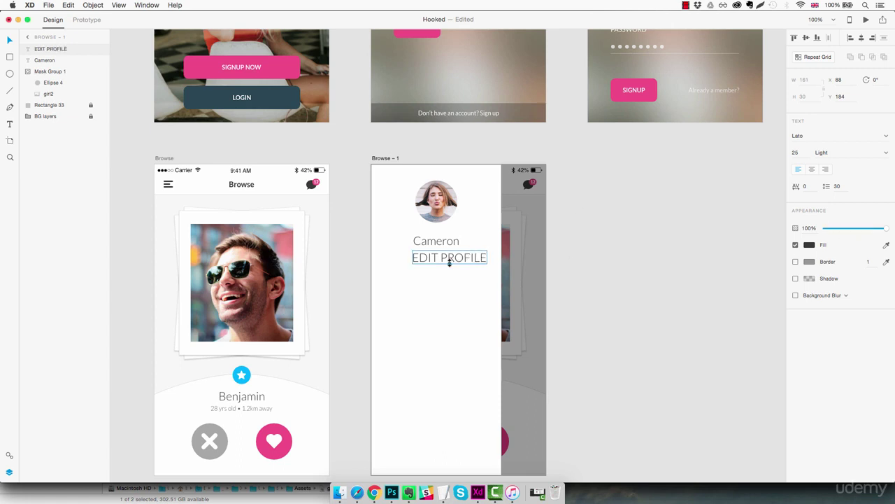
Step: Style the EDIT PROFILE text as Lato Bold at size 11 with the saved pink fill #F24E86
drag(449, 263, 448, 258)
click(796, 152)
text(13)
key(Return)
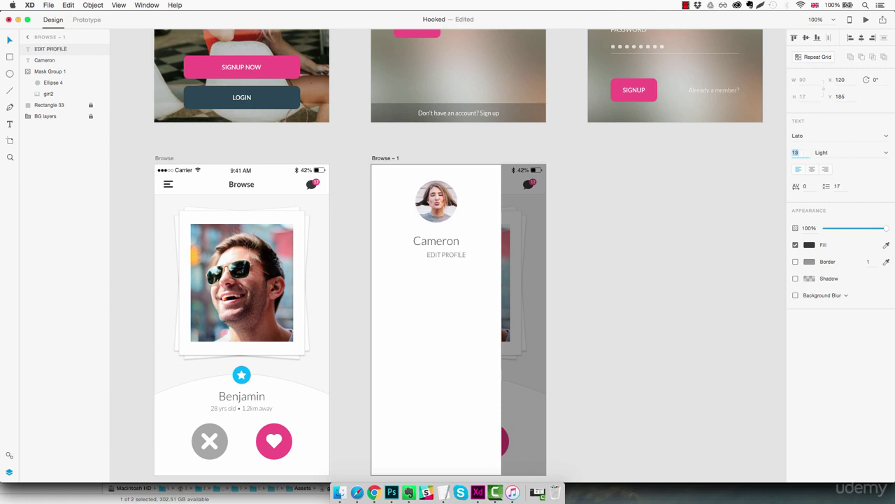
click(886, 154)
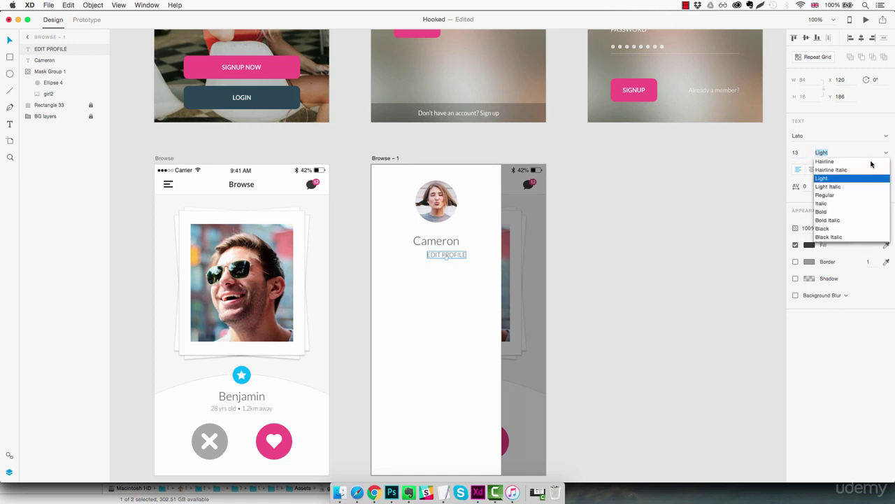
click(832, 212)
click(797, 153)
text(12)
key(Return)
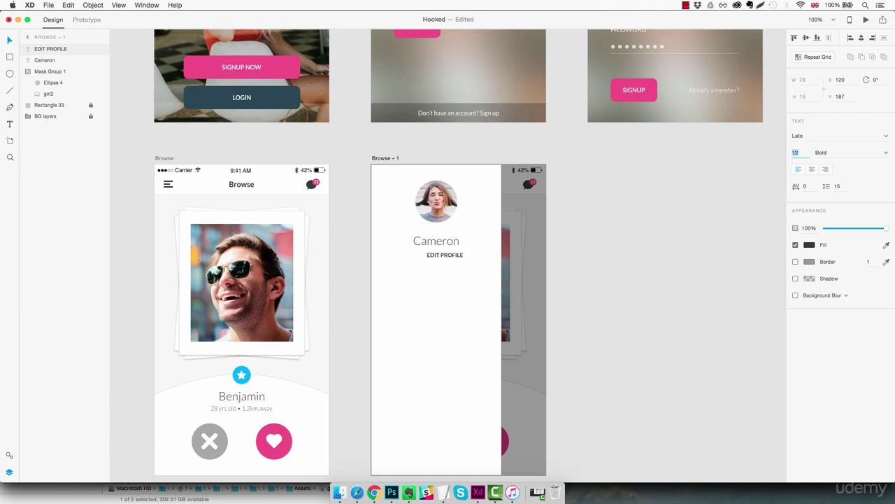
text(11)
key(Return)
click(810, 245)
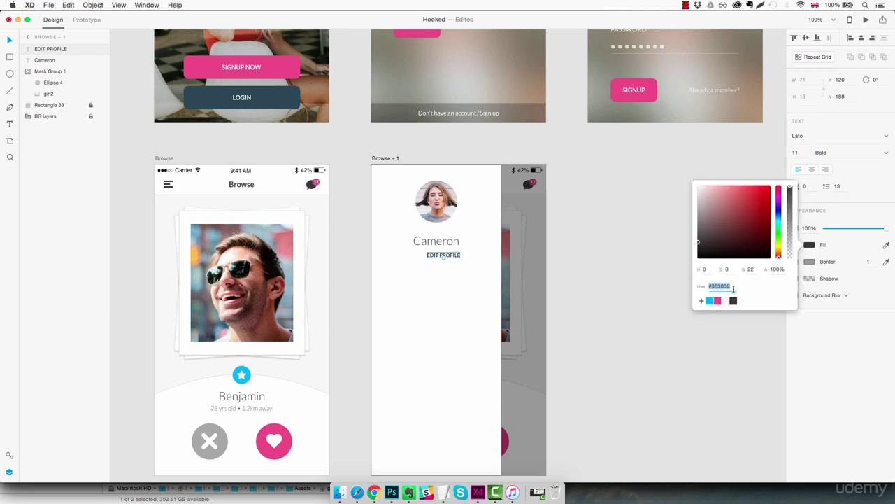
click(717, 301)
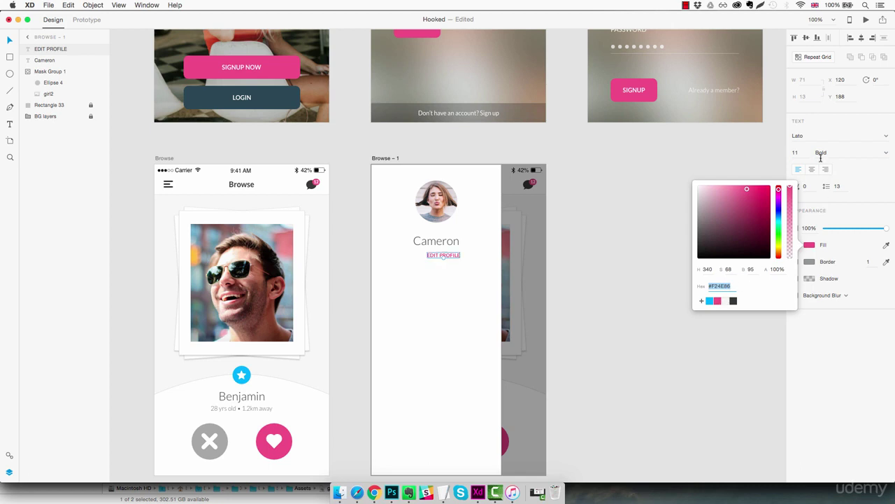
Step: Centre EDIT PROFILE beneath the name and move both text lines up closer to the photo
mouse_move(456, 255)
mouse_down()
mouse_move(446, 256)
mouse_move(468, 278)
mouse_move(434, 253)
mouse_move(444, 250)
mouse_up()
click(467, 318)
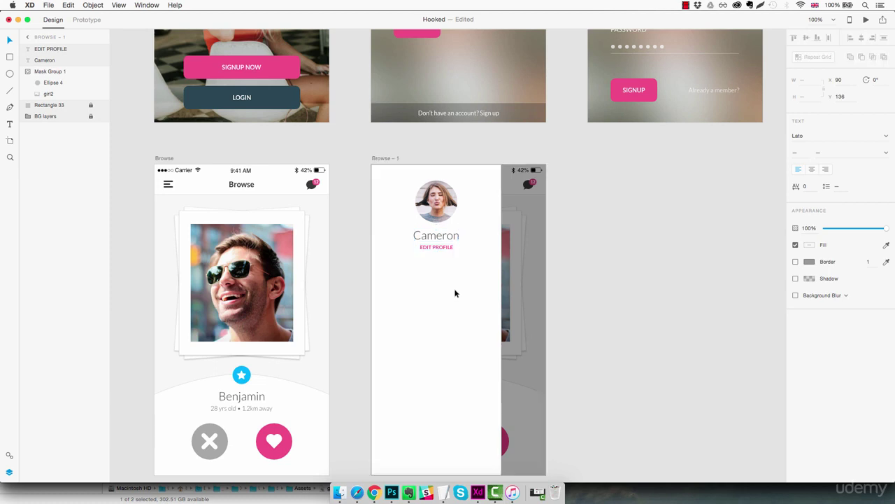
key(Escape)
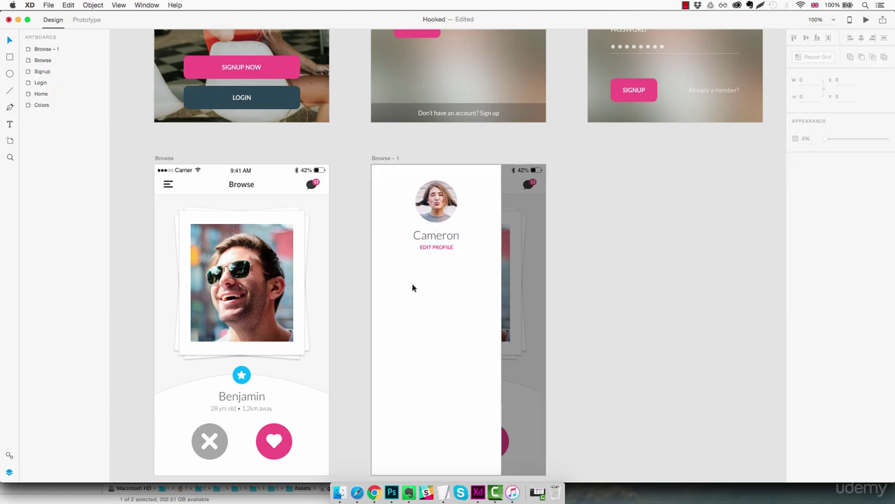
Step: Draw a horizontal divider line about 230 px wide below EDIT PROFILE, centre it on the white panel, and set its opacity to 25%
click(10, 90)
drag(381, 261, 488, 271)
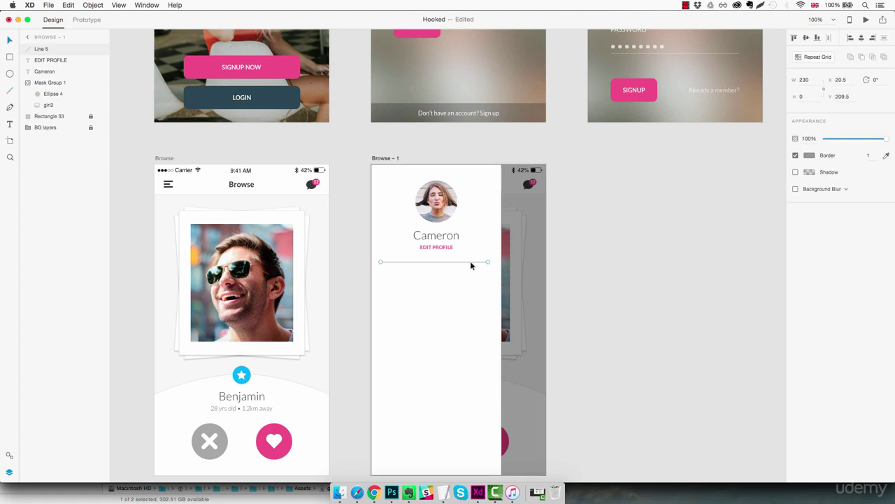
drag(470, 262, 472, 267)
drag(886, 140, 840, 145)
click(475, 317)
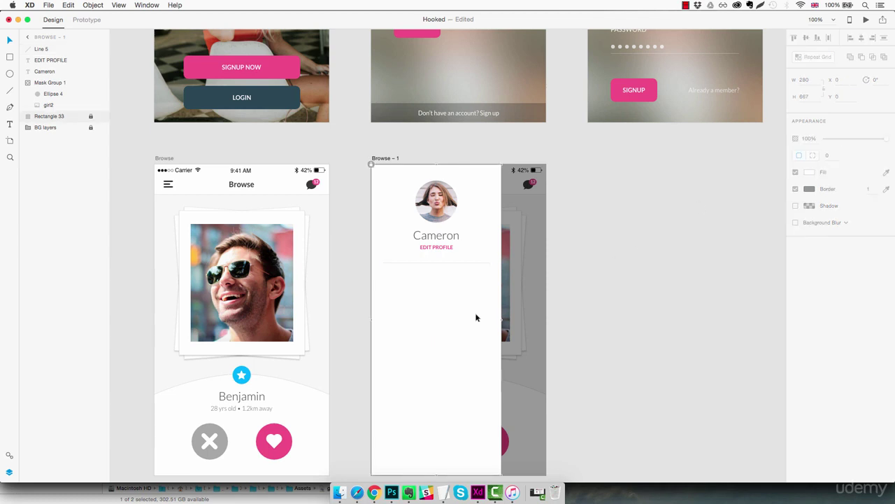
Step: Align the divider line with the bottom of the EDIT PROFILE lettering, and offset it 10 px down from there
click(438, 263)
key(z)
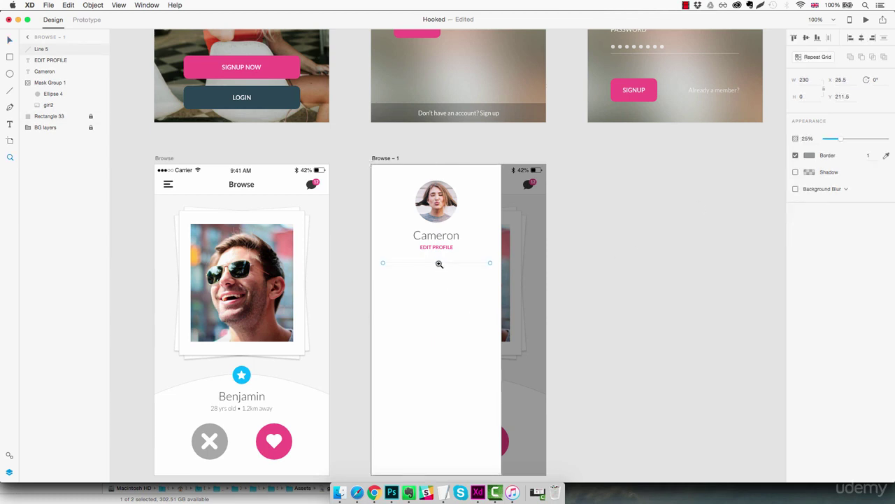
click(432, 250)
click(438, 287)
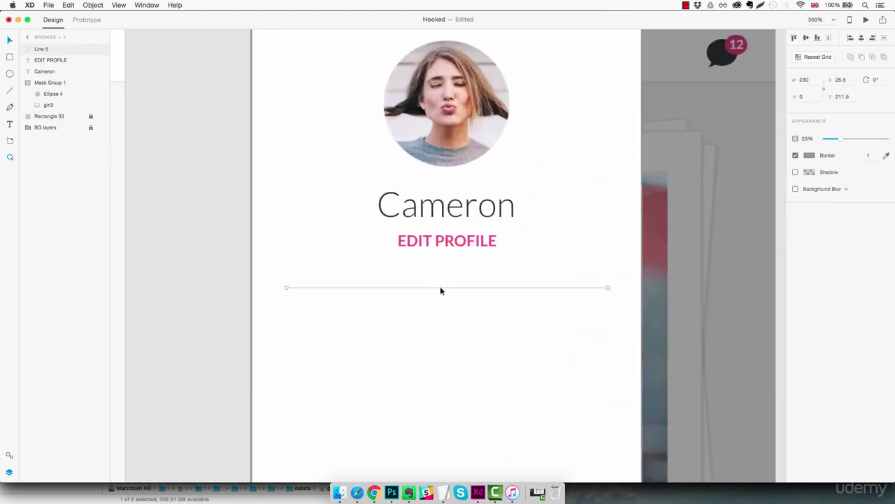
drag(441, 291, 450, 252)
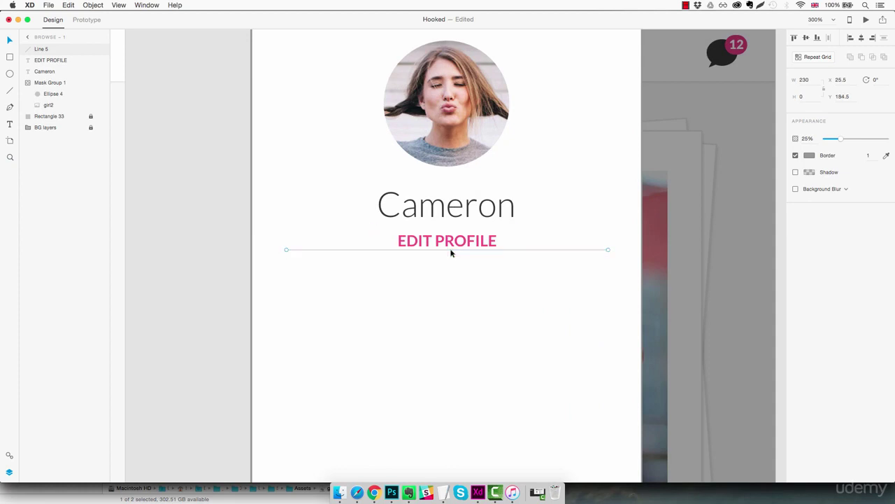
key(Up)
key(Up)
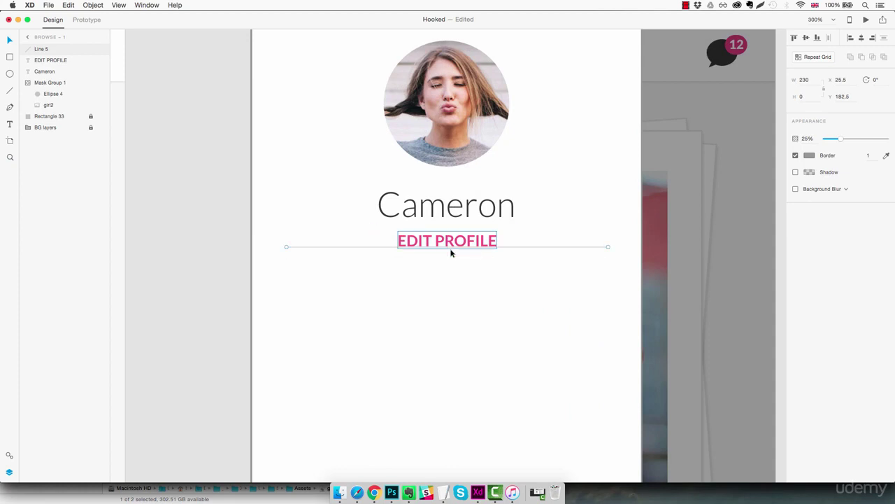
key(shift+Down)
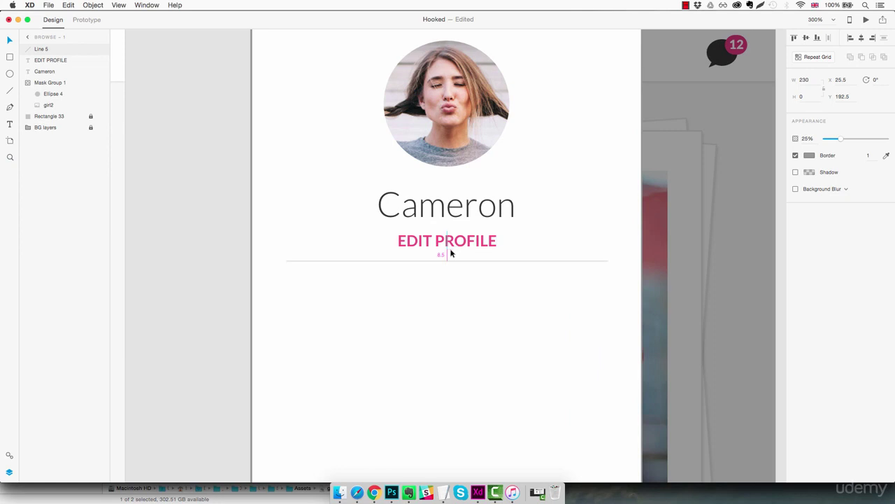
Step: Move the divider line a further 20 px down from EDIT PROFILE, to Y 212.5, and deselect it
key(shift+Down)
key(shift+Down)
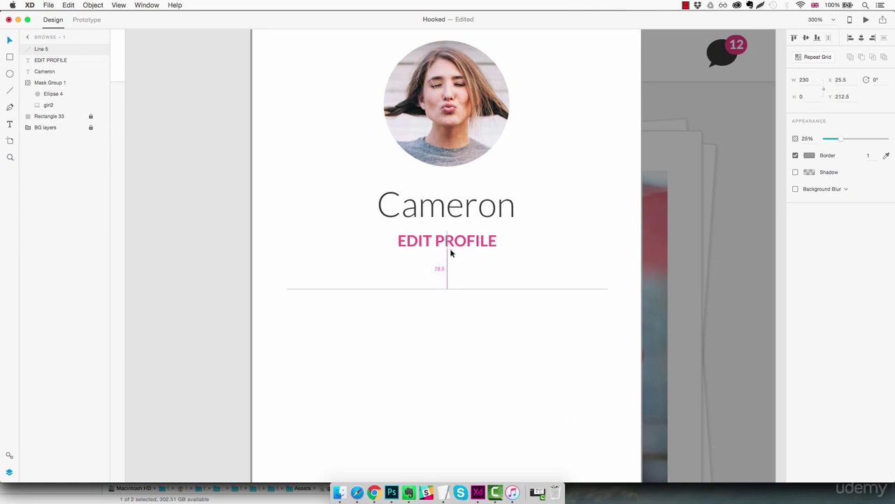
key(shift+Down)
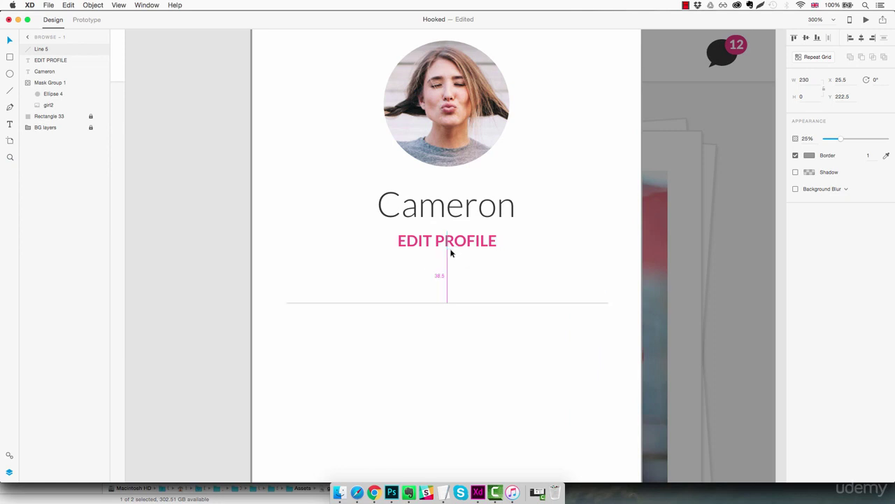
key(super+1)
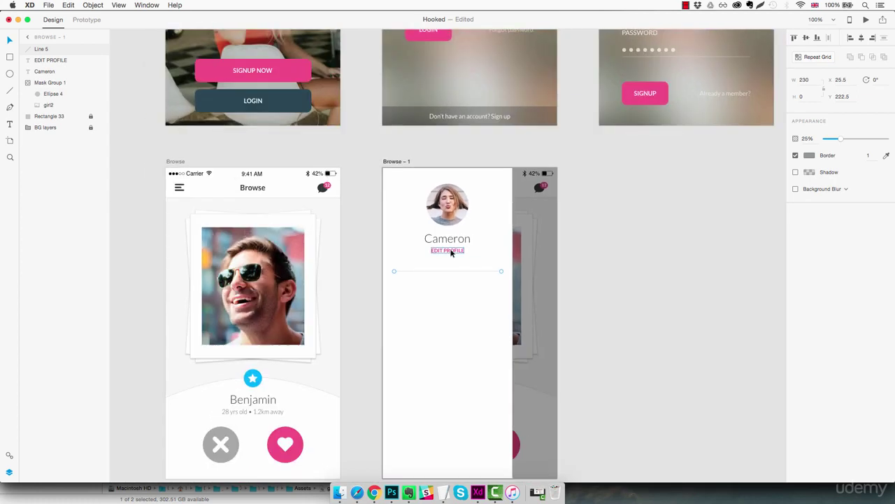
key(shift+Up)
click(460, 325)
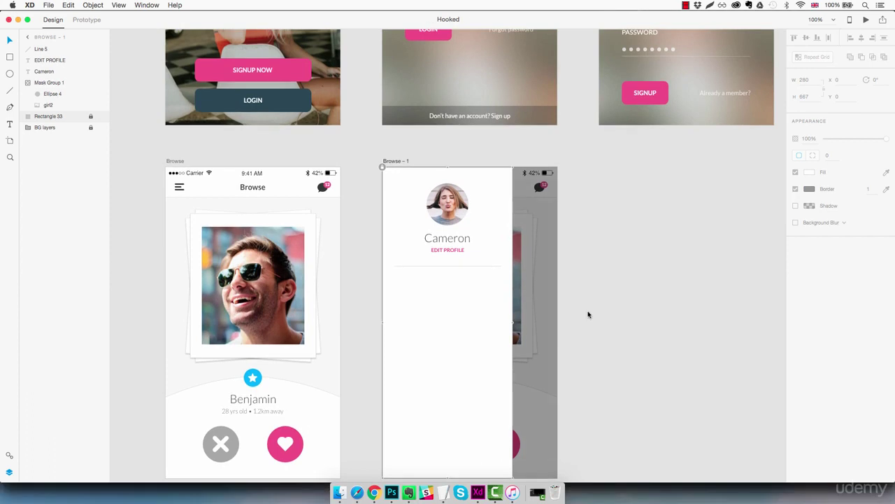
Step: Switch to Chrome and copy the fa-users icon from the Font Awesome cheatsheet
click(374, 492)
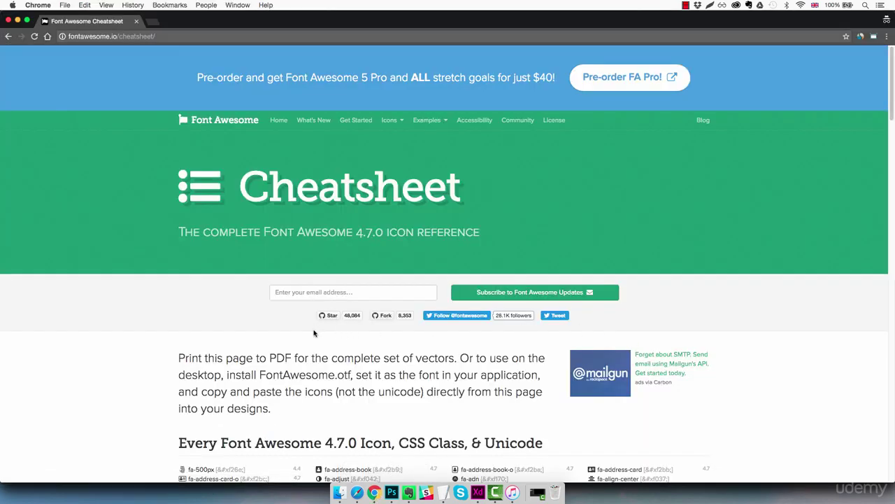
scroll(314, 333, down, 3)
scroll(314, 333, up, 3)
scroll(395, 160, down, 15)
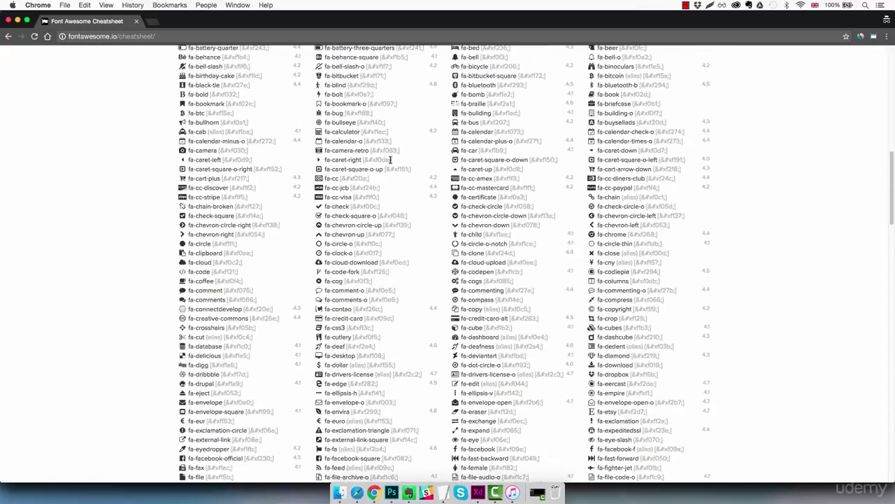
scroll(389, 159, up, 15)
scroll(373, 245, down, 15)
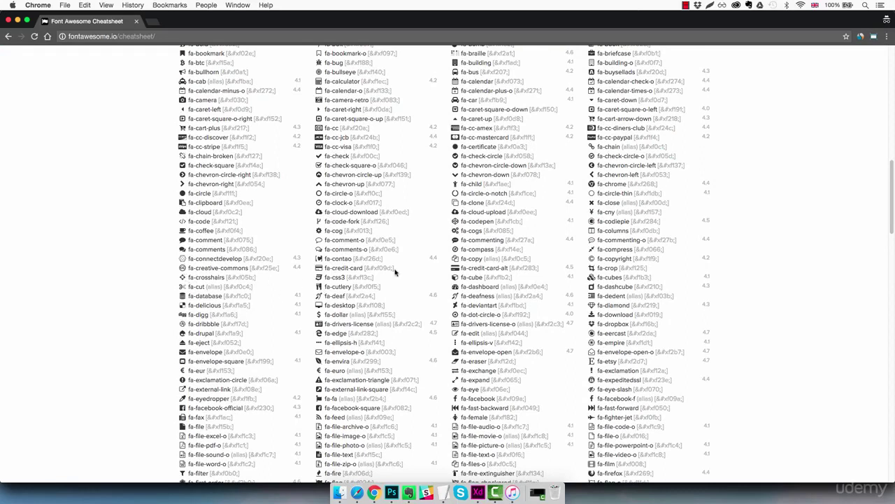
scroll(394, 272, down, 5)
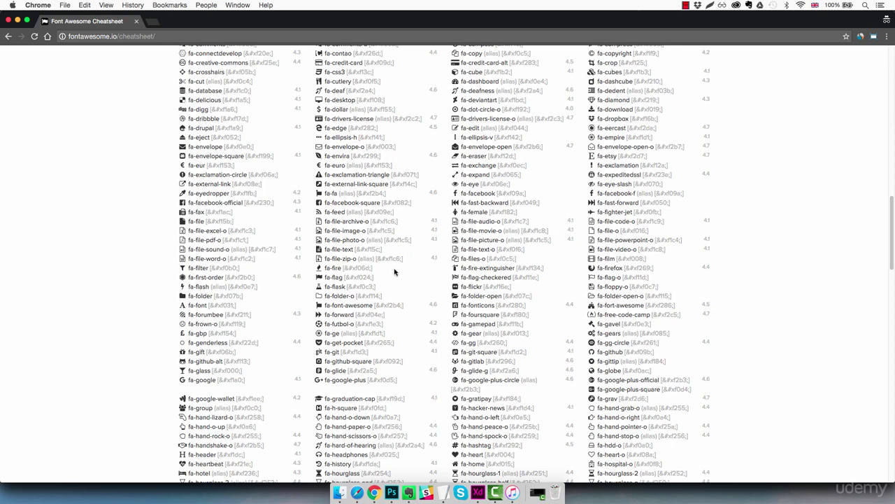
scroll(389, 273, up, 1)
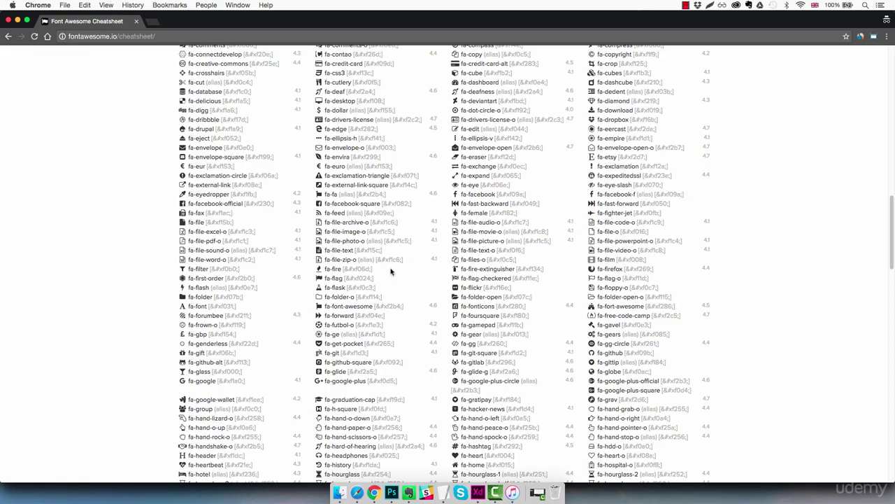
scroll(390, 271, down, 20)
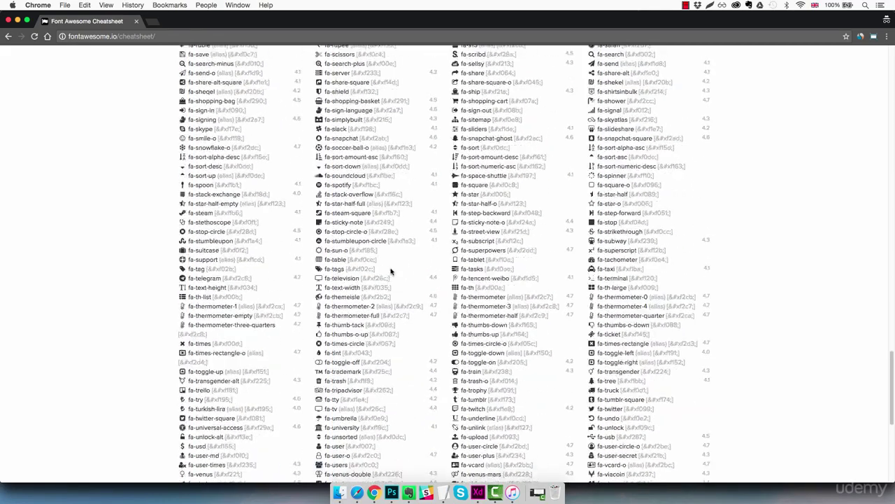
scroll(391, 271, up, 3)
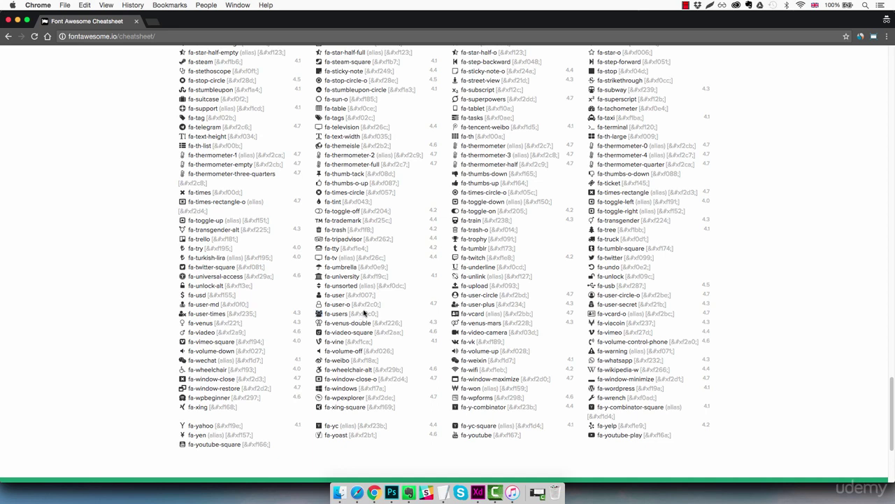
Step: Switch back to Adobe XD and paste the copied icon as a new text object on the white panel below the divider
click(478, 492)
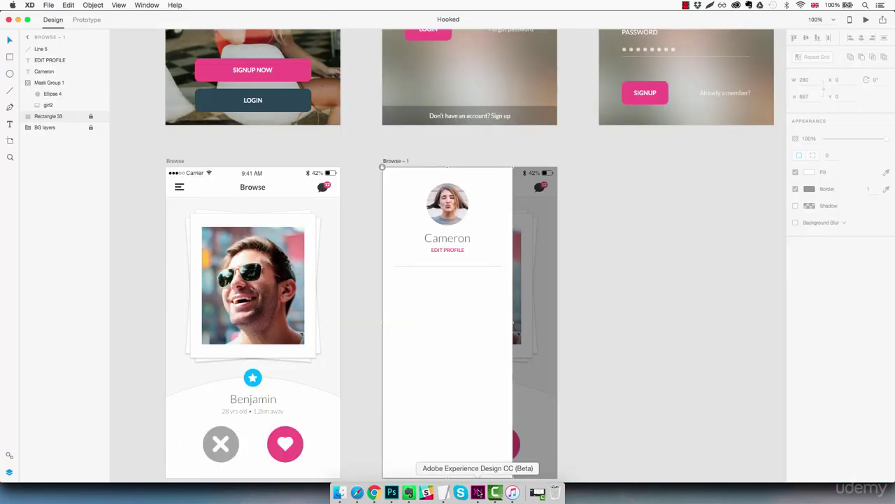
key(t)
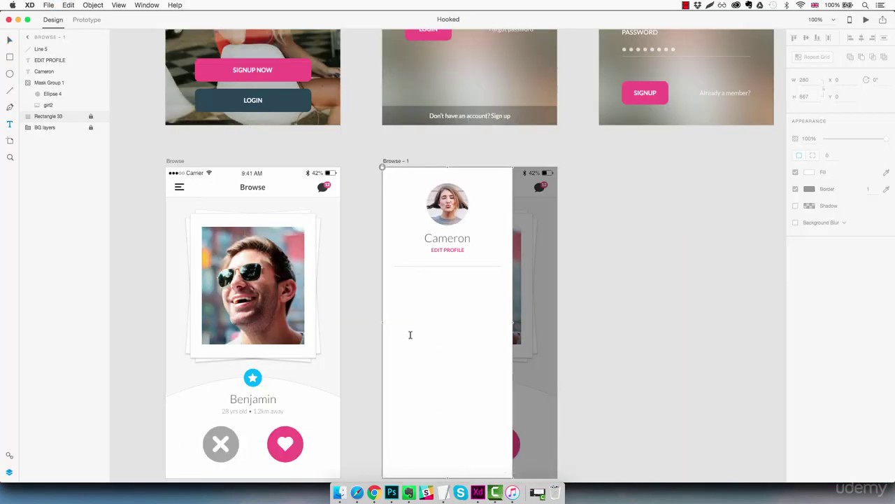
click(411, 334)
key(super+v)
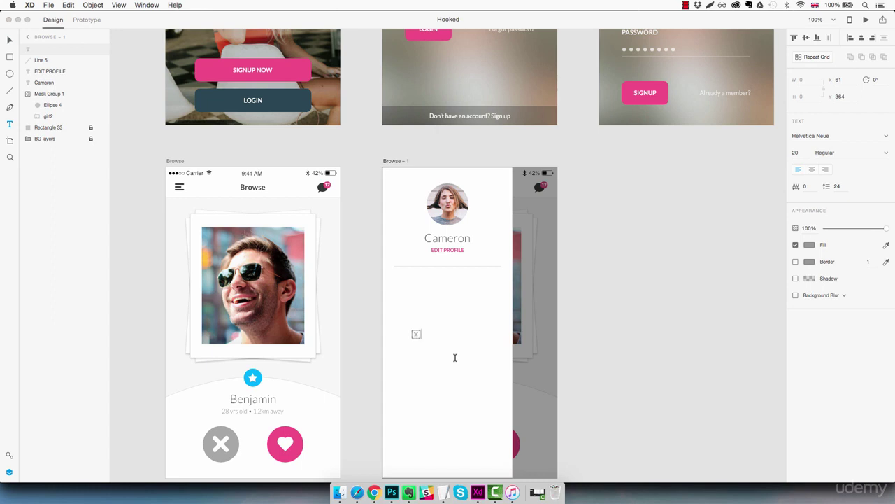
Step: Set the font of the pasted icon character to FontAwesome and finish editing the text
key(super+a)
click(843, 134)
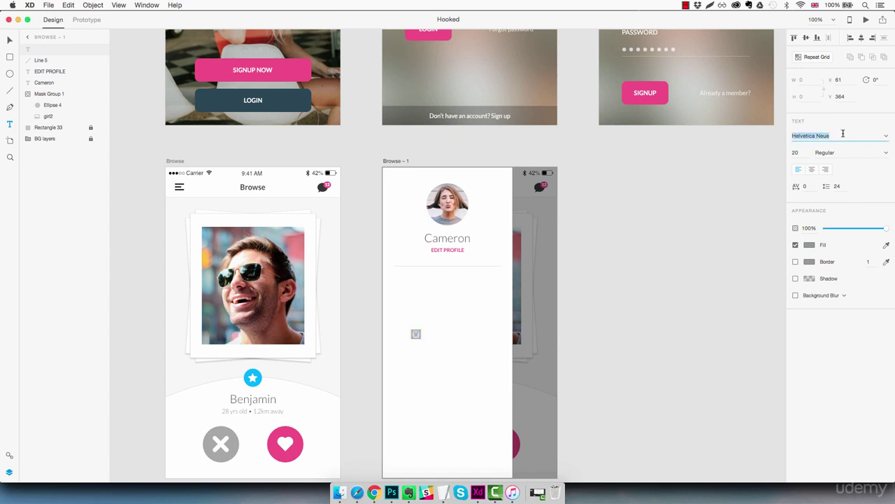
text(FontAwesome)
key(Return)
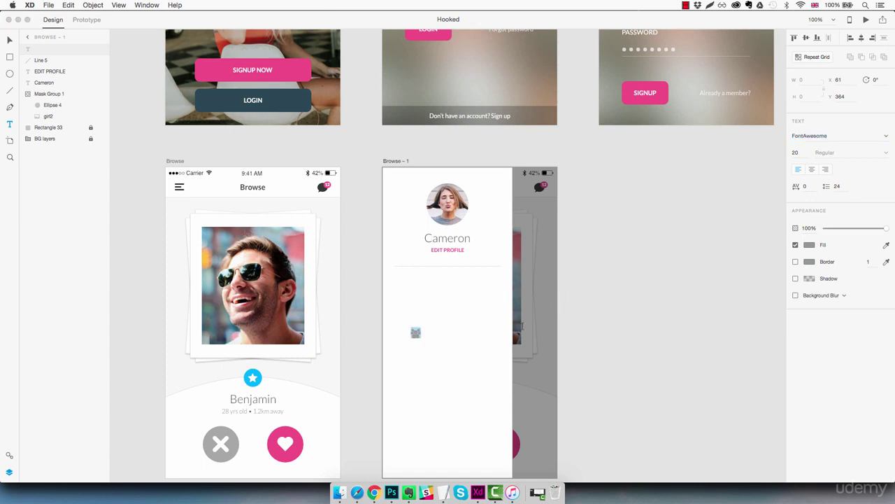
key(Escape)
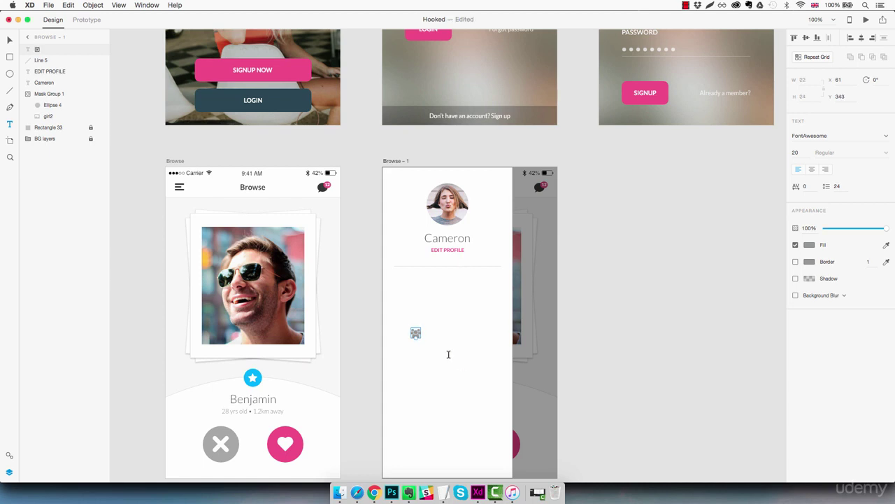
Step: Move the people icon below the divider's left end, at about X 32, Y 256, and convert it to a path
drag(420, 334, 448, 370)
key(super+z)
click(100, 6)
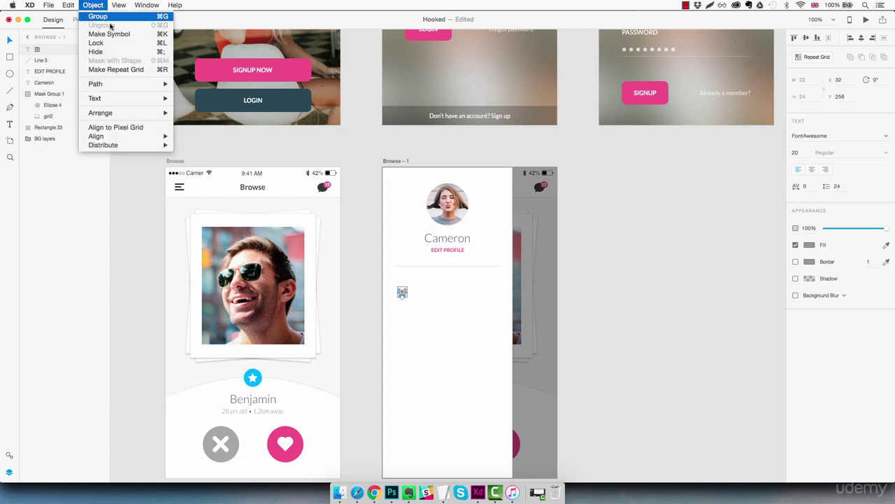
mouse_move(120, 89)
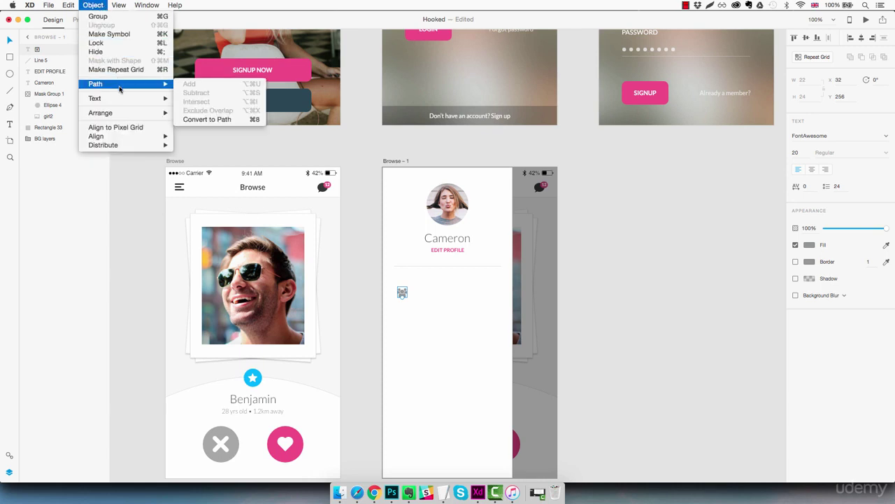
click(204, 120)
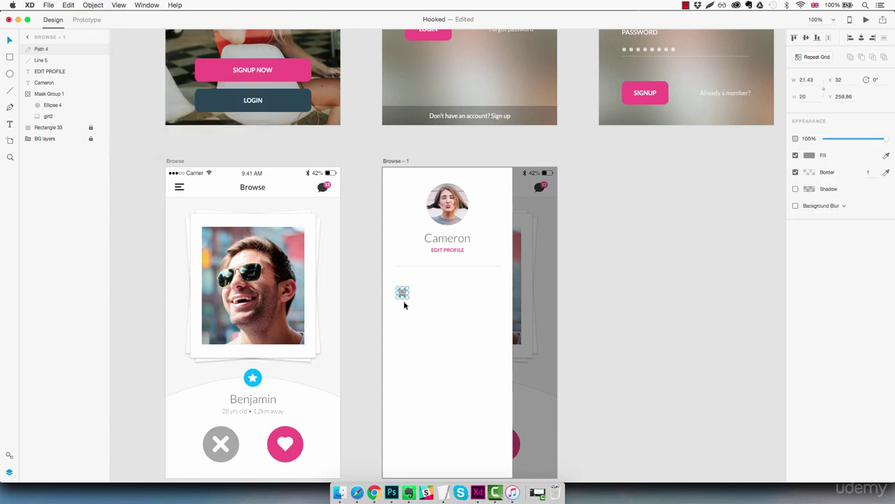
key(z)
drag(408, 299, 532, 407)
key(super+z)
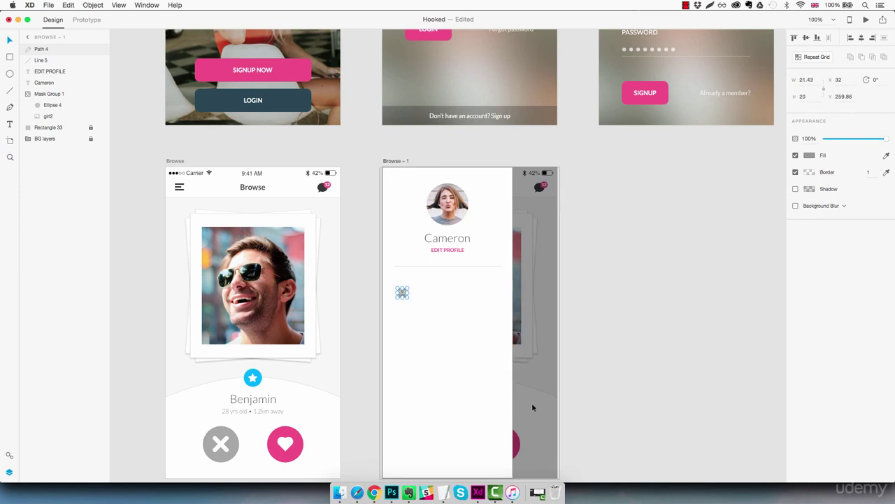
Step: Scale the people icon down to about 15 × 14 px and place it directly under the divider's left end at X 30
click(457, 345)
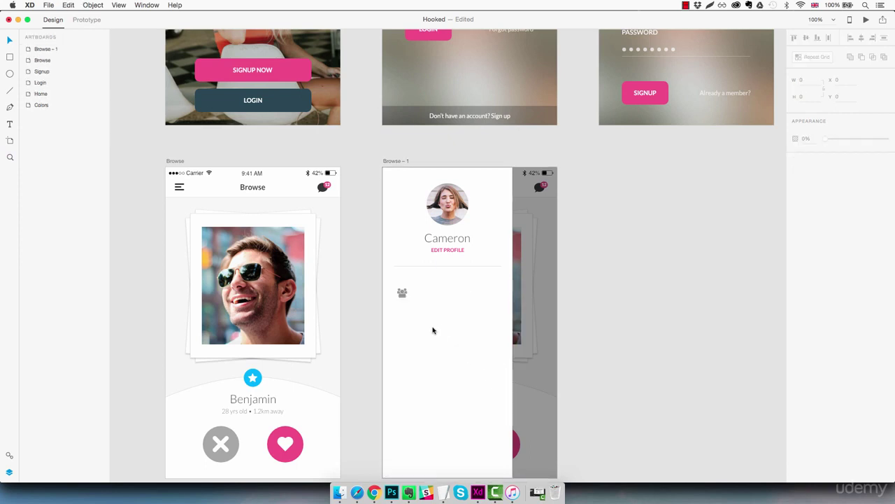
key(z)
click(423, 300)
drag(414, 314, 412, 300)
click(371, 254)
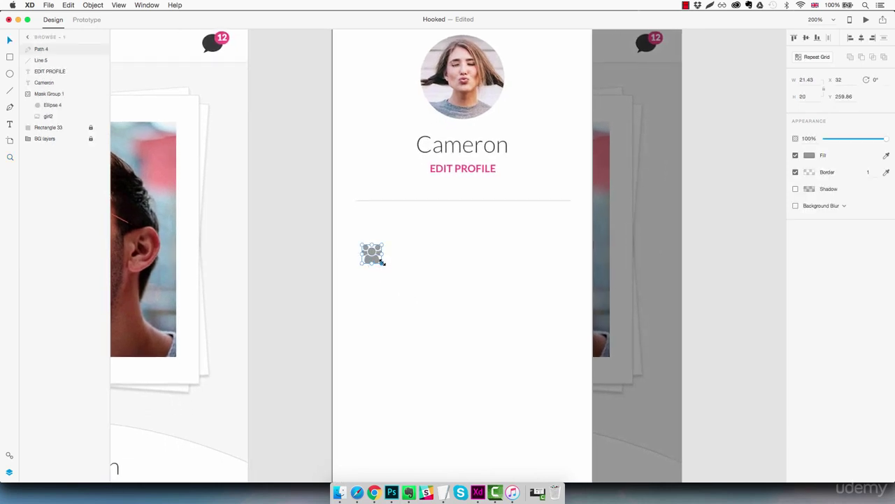
drag(381, 262, 369, 211)
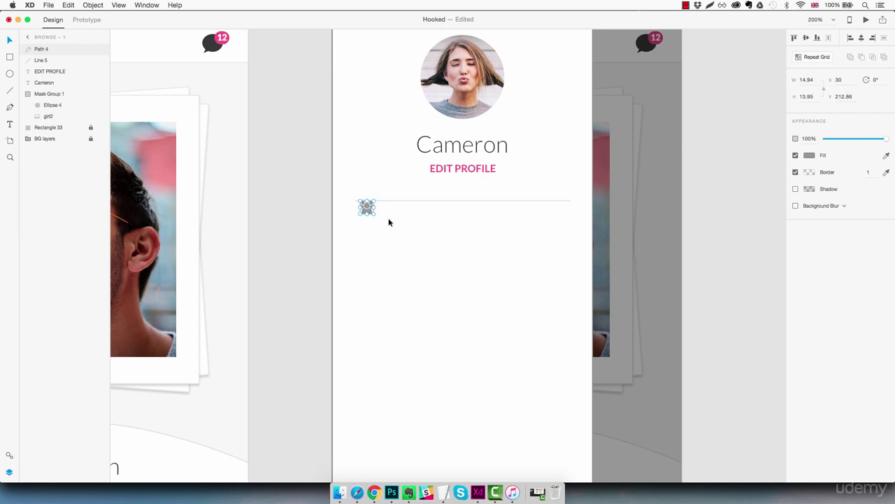
Step: Offset the people icon 30 px down from the divider and 30 px in from the panel's left edge
key(shift+Down)
key(shift+Down)
key(shift+Down)
key(shift+Left)
key(shift+Left)
key(shift+Left)
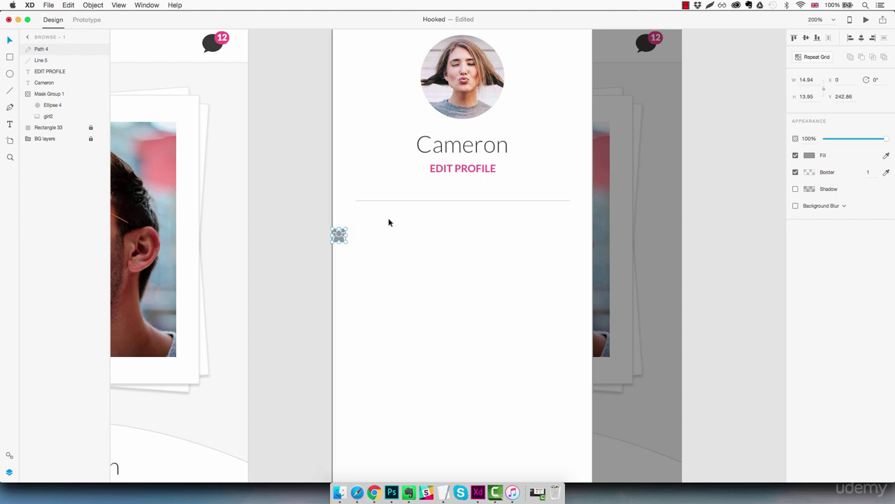
key(shift+Right)
key(shift+Right)
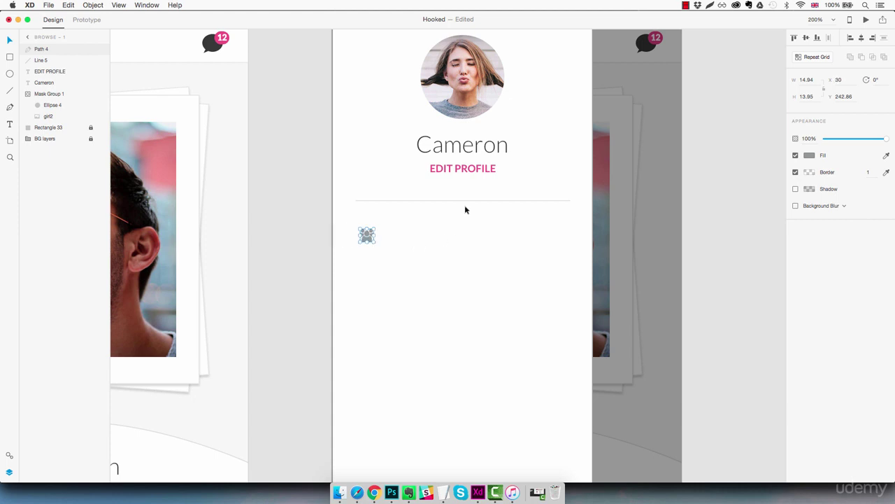
Step: Move the name text down beside the people icon and set its font size to 20
click(463, 146)
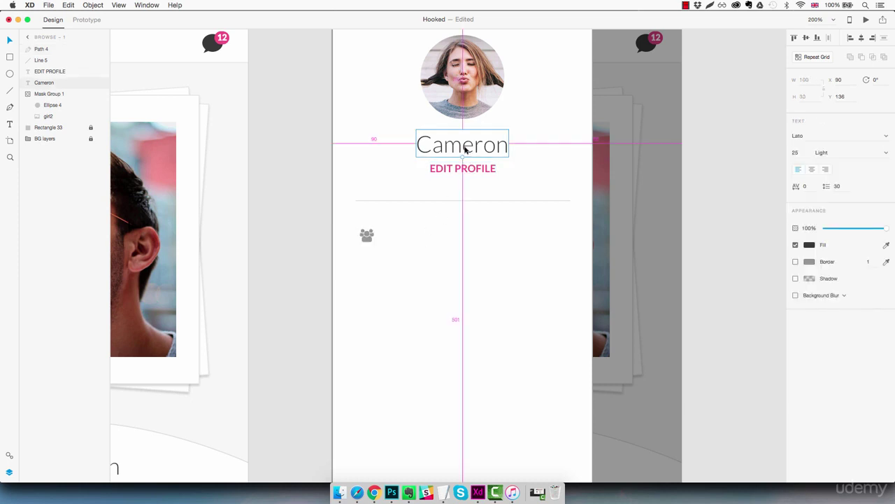
drag(465, 148, 444, 240)
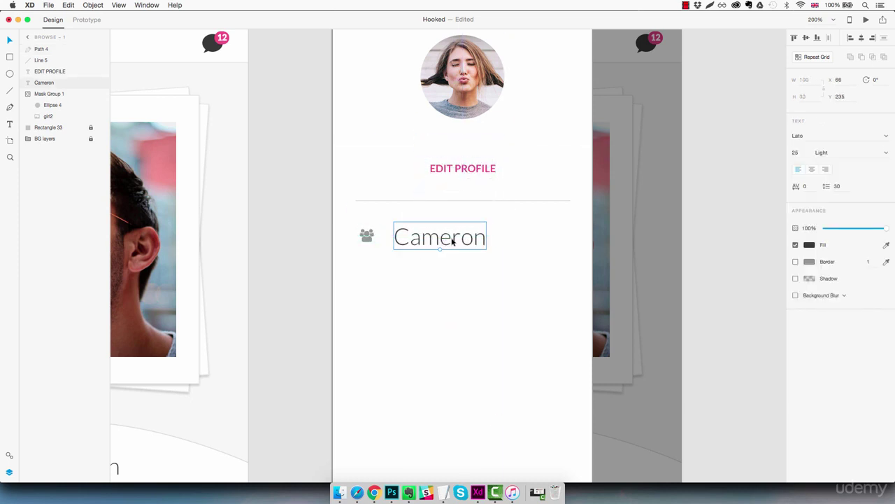
click(797, 152)
key(Down)
key(Down)
key(Down)
key(Down)
key(Down)
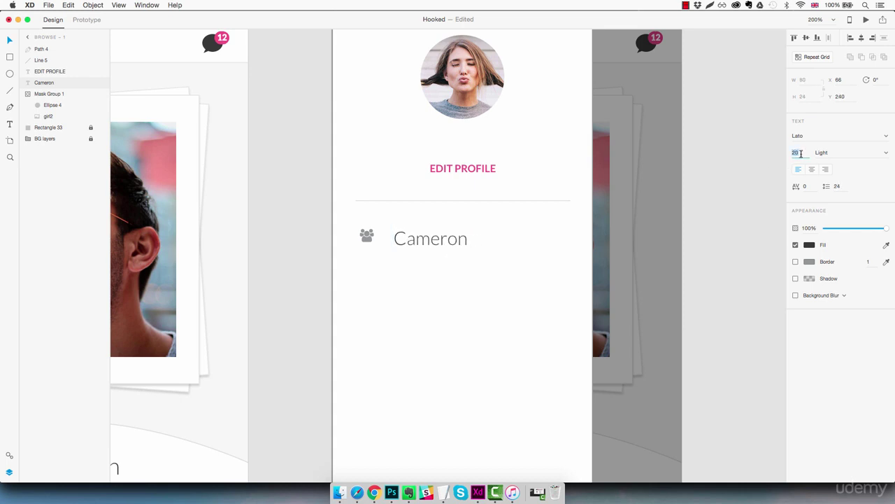
Step: Place the moved text closer to the people icon and change its wording to Browse
mouse_move(455, 240)
mouse_down()
mouse_move(433, 234)
mouse_move(441, 237)
mouse_up()
double_click(441, 237)
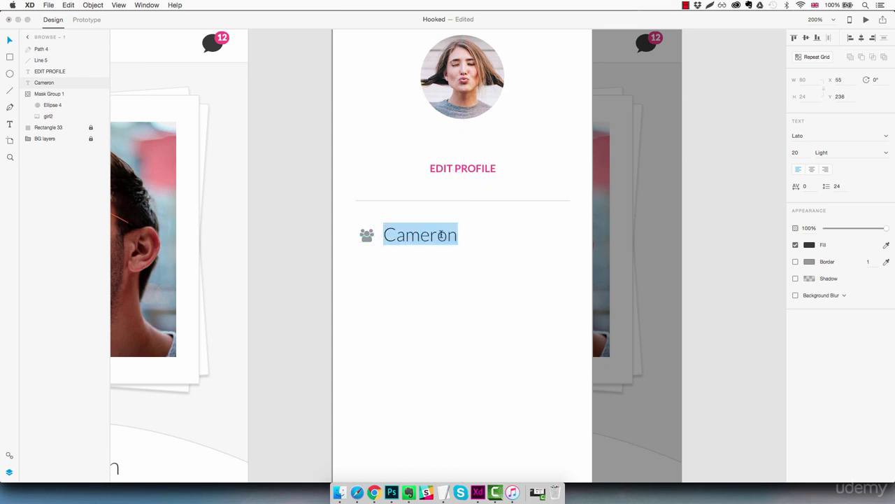
text(Browse)
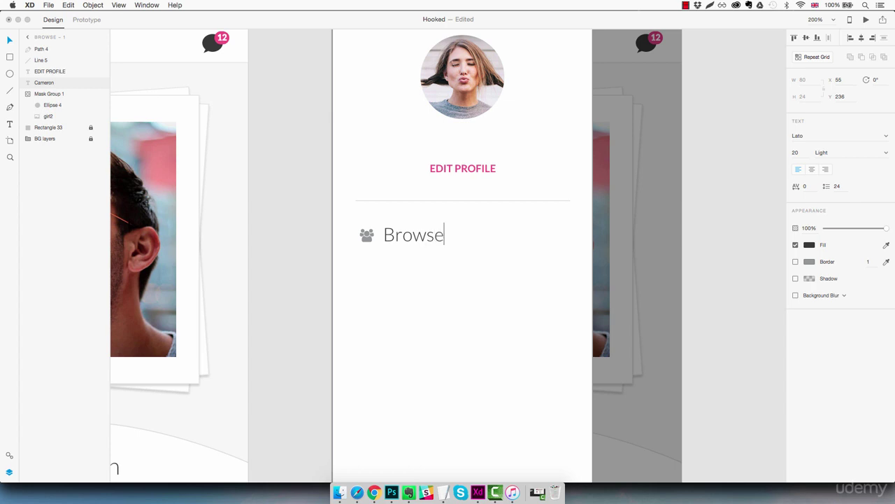
key(Escape)
Step: Line up the Browse label vertically with the people icon and offset it 30 px right from the icon's edge, to X 73, Y 237
key(shift+Left)
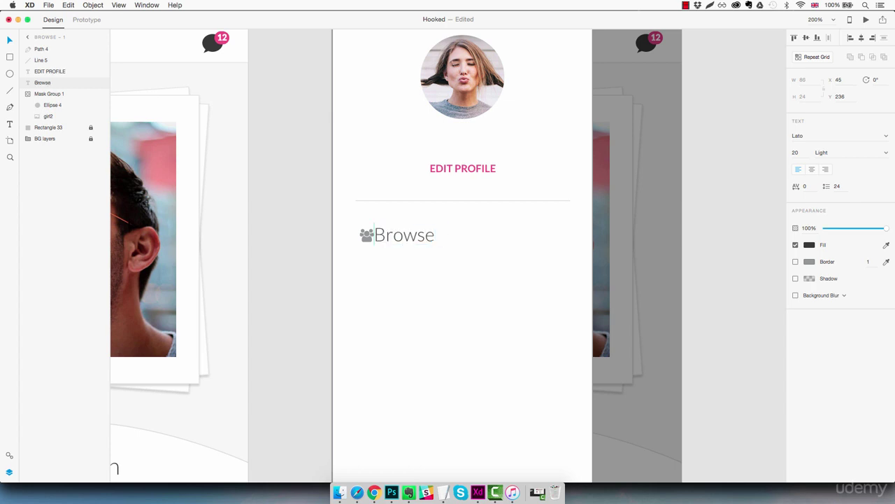
key(Left)
key(Left)
key(Down)
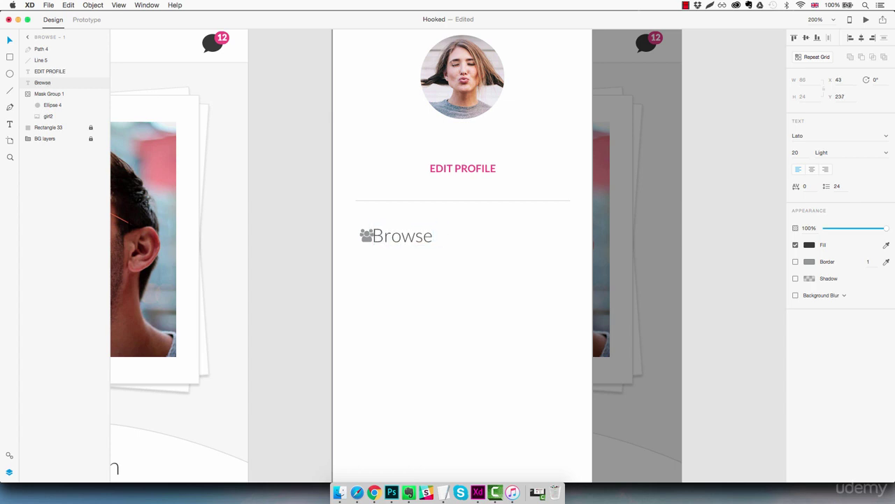
key(shift+Right)
key(shift+Right)
key(shift+Right)
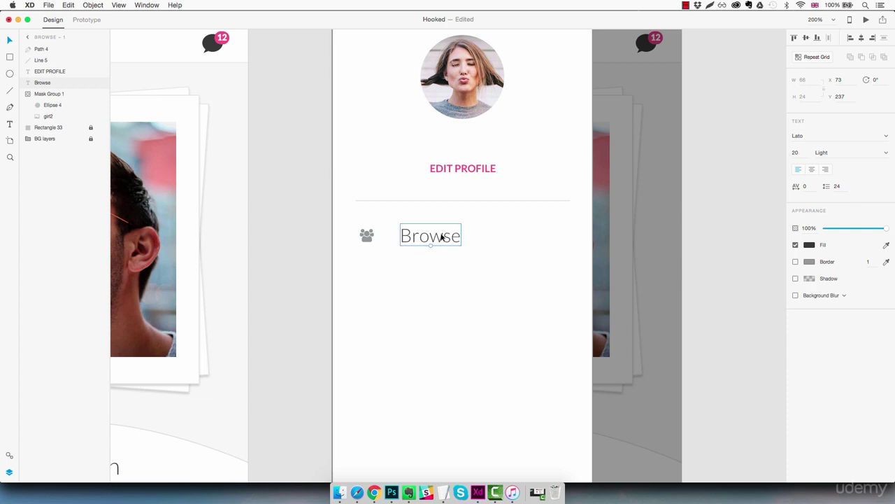
click(498, 302)
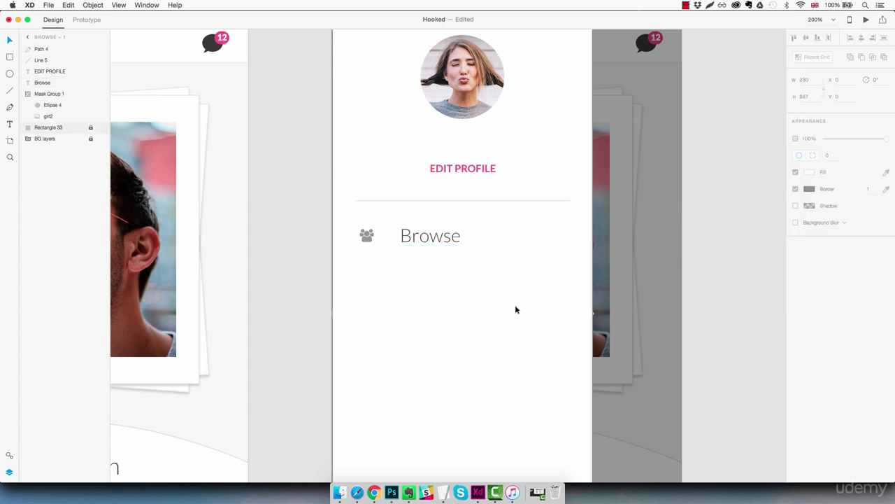
Step: Group the people icon with the Browse label and name the group Menu item
drag(478, 223, 360, 253)
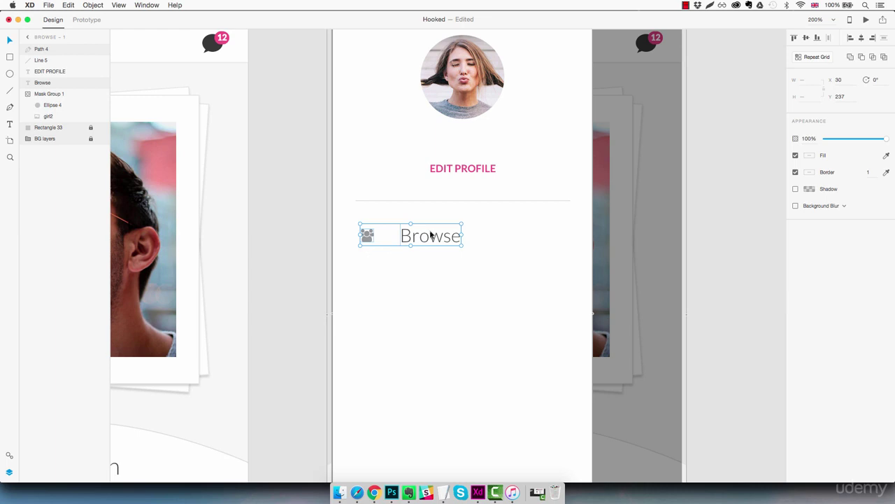
click(433, 237)
shift+click(368, 236)
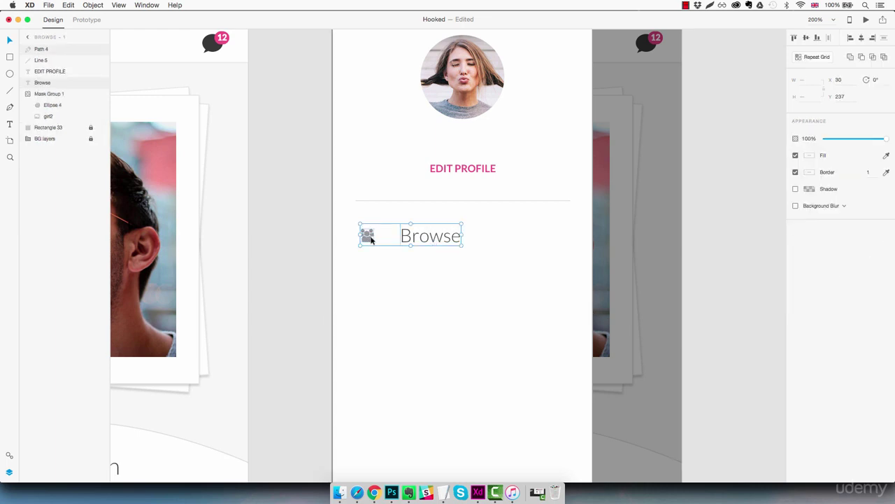
key(super+g)
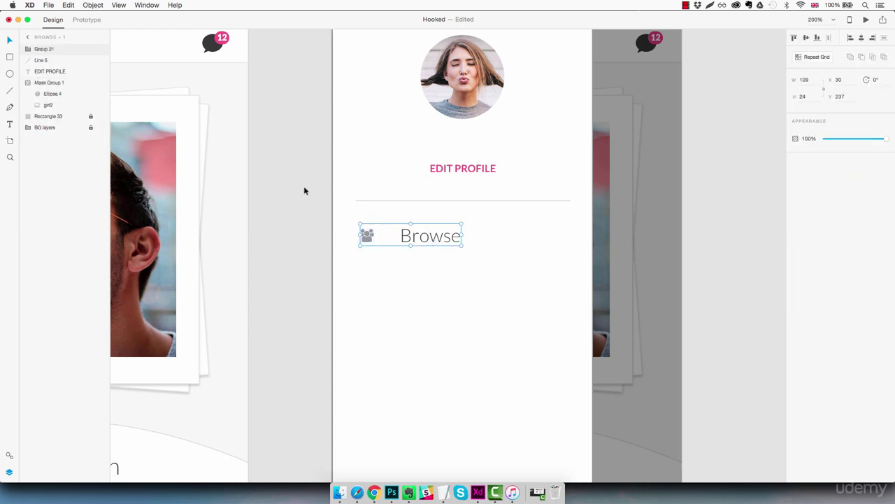
double_click(40, 50)
text(Menu item)
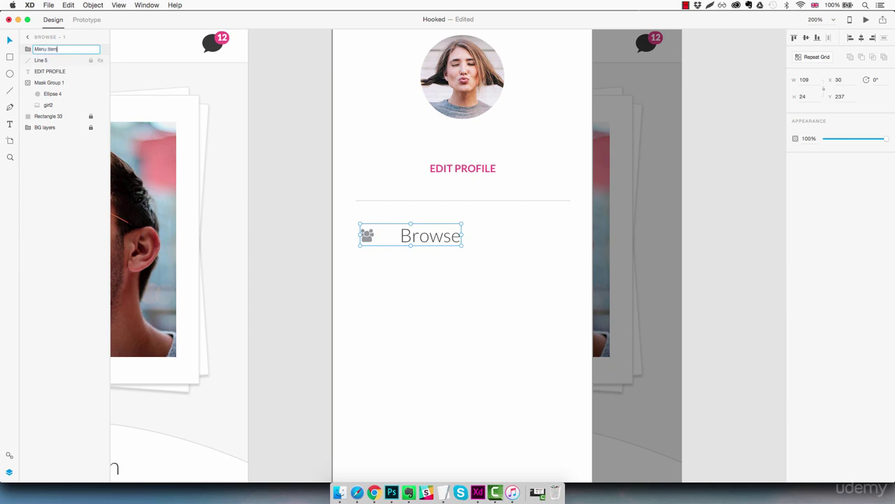
key(Return)
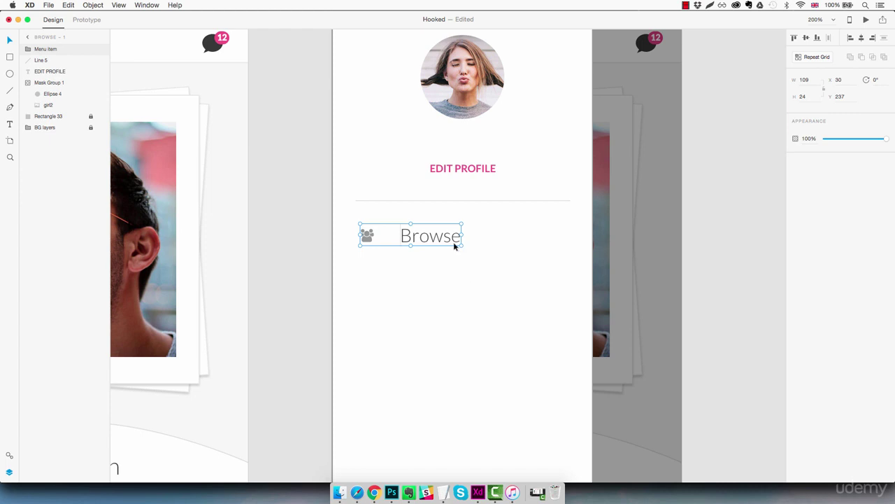
Step: Turn the menu item into a repeat grid of five rows and widen the row spacing until the grid is 260 px high
click(816, 58)
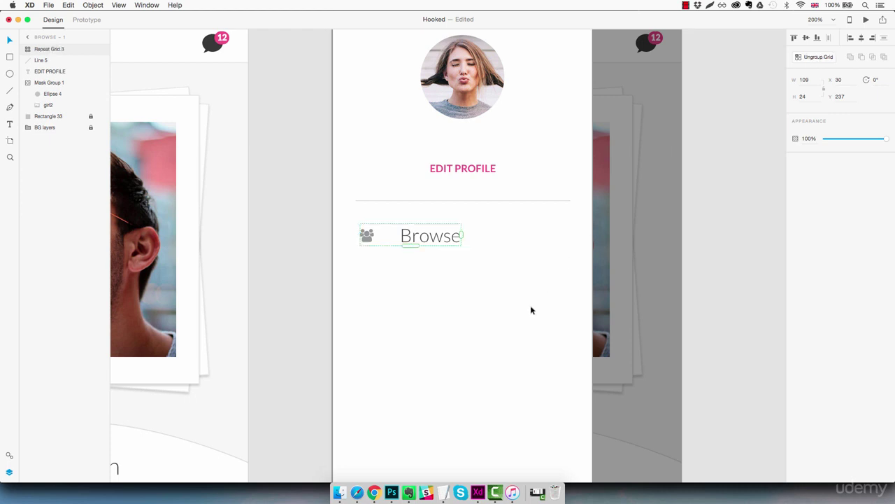
drag(416, 248, 416, 414)
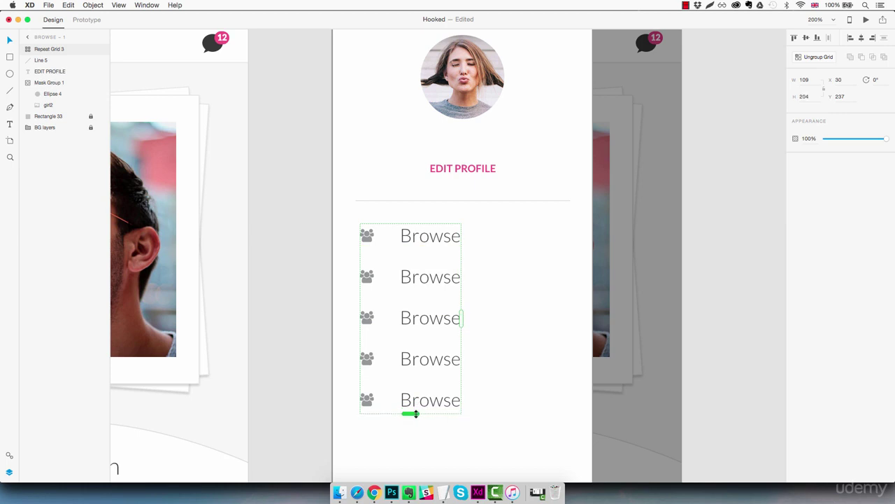
mouse_move(419, 386)
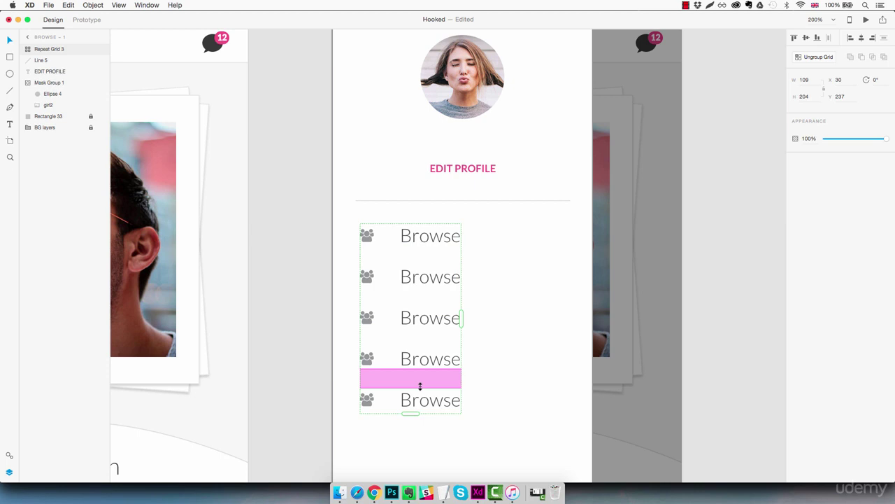
drag(420, 385, 424, 435)
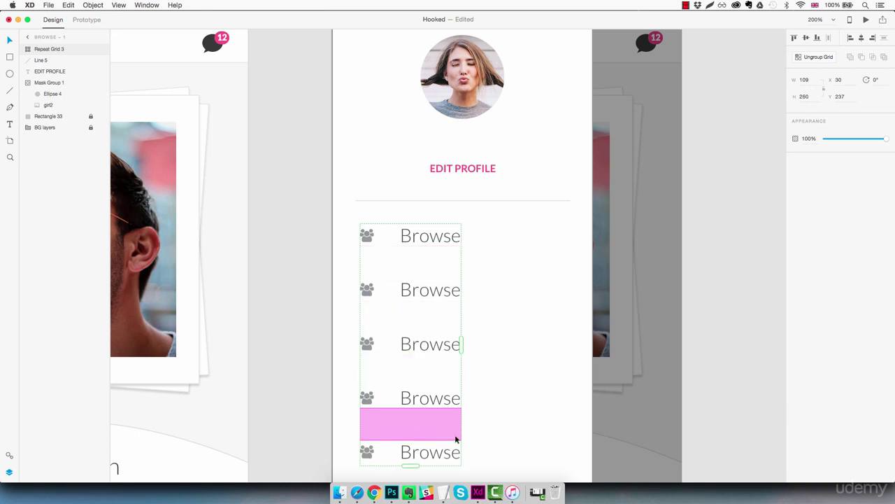
click(526, 380)
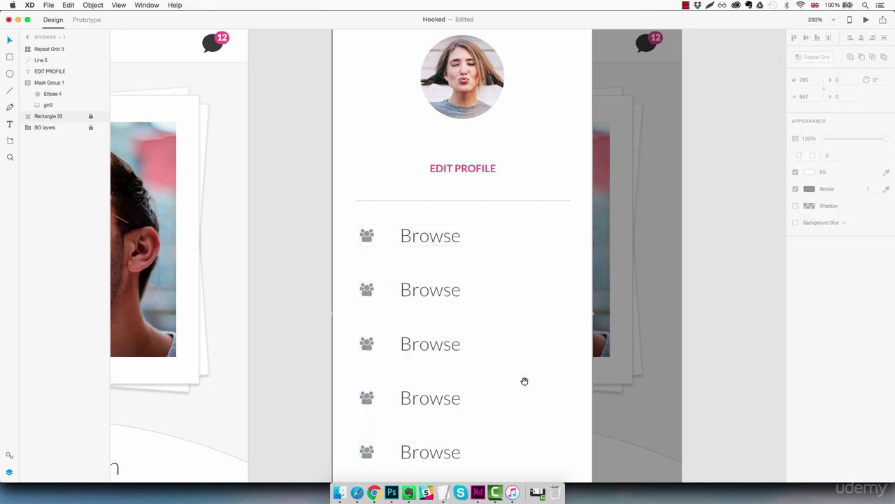
Step: Change the second menu row's label to Messages
drag(525, 381, 520, 302)
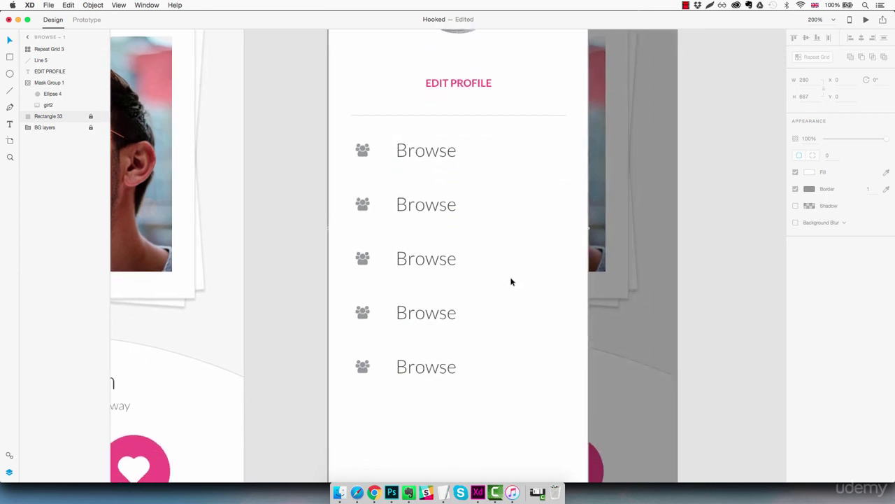
double_click(435, 207)
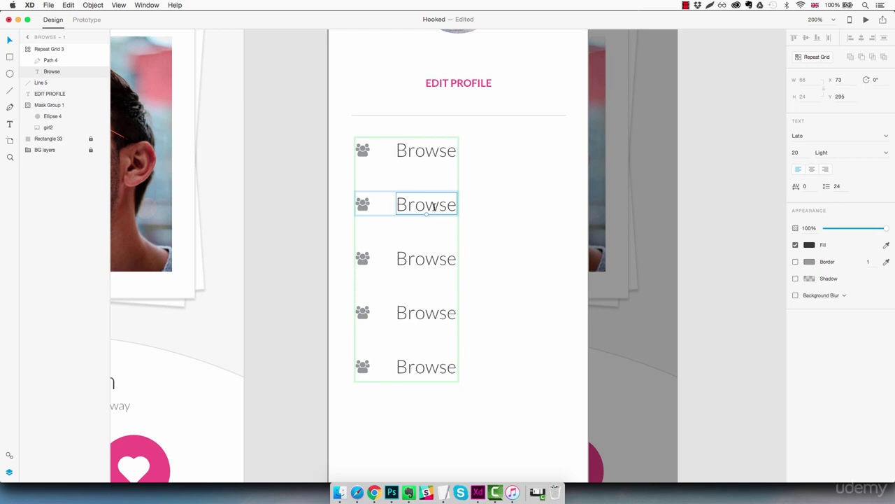
double_click(434, 207)
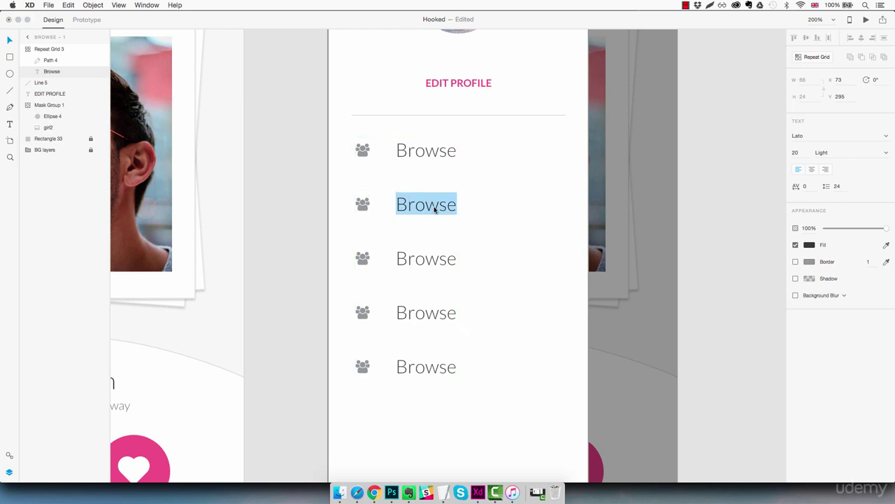
text(Messahr)
key(BackSpace)
key(BackSpace)
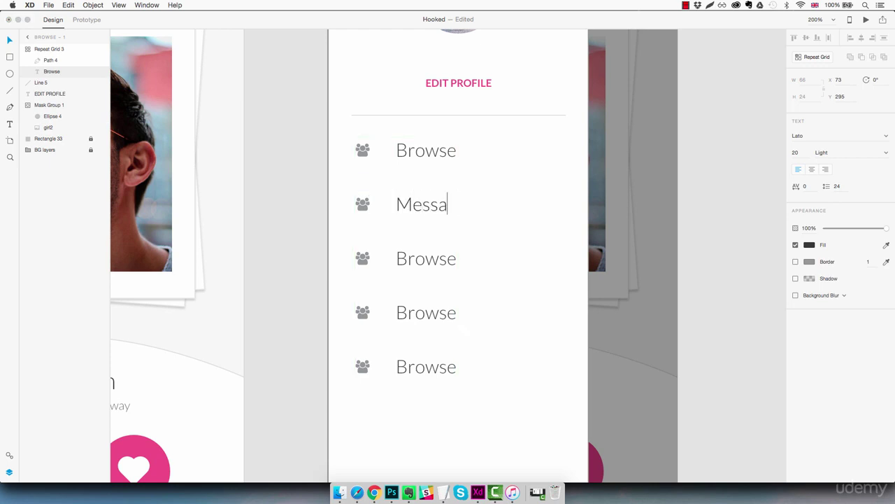
text(ges)
key(Escape)
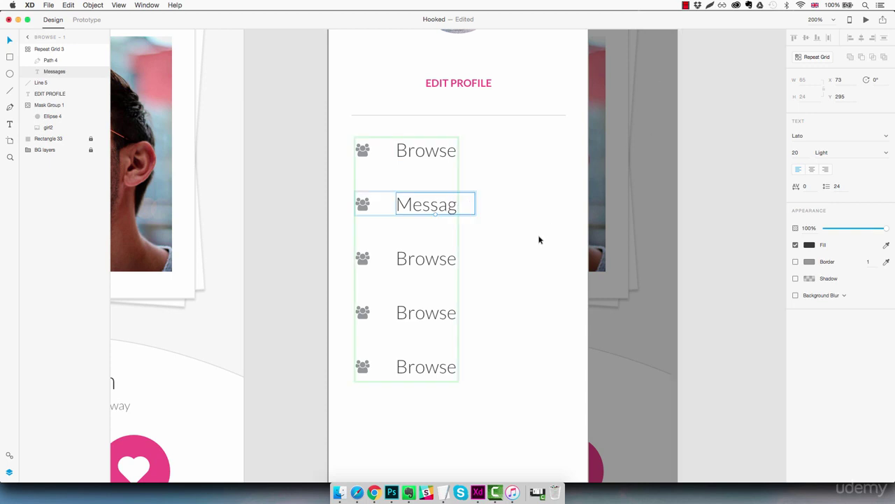
Step: Change the third menu row's label to My Matches
click(429, 266)
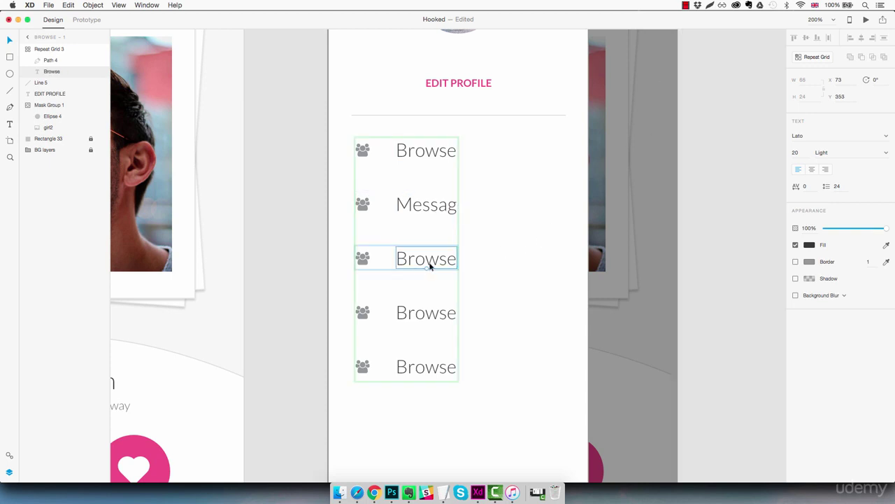
double_click(430, 265)
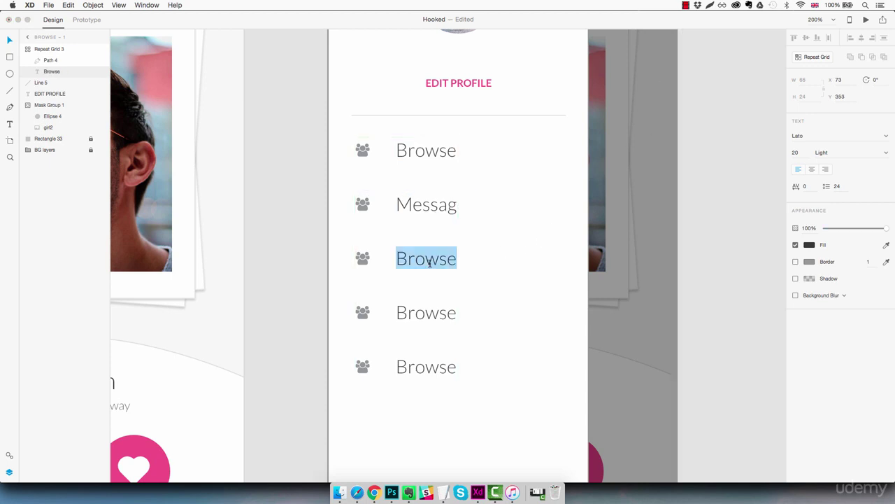
text(My Matches)
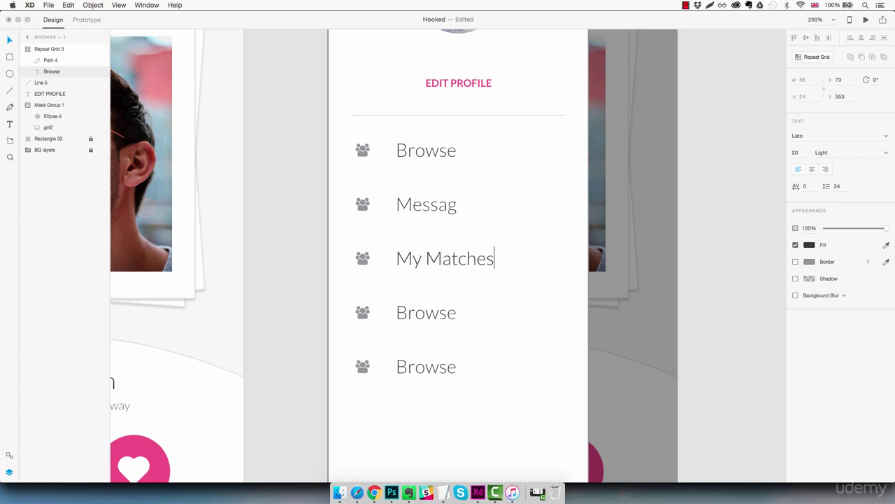
key(Escape)
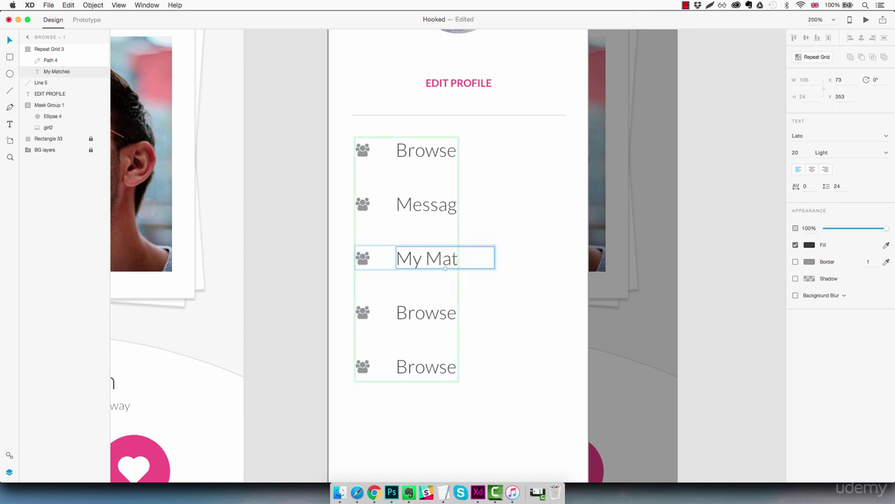
Step: Change the fourth menu row's label to Favourites
click(441, 315)
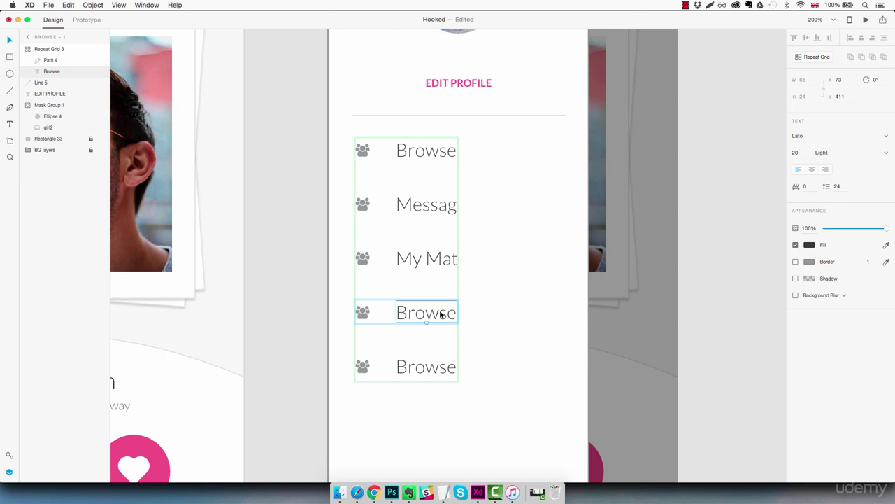
double_click(441, 315)
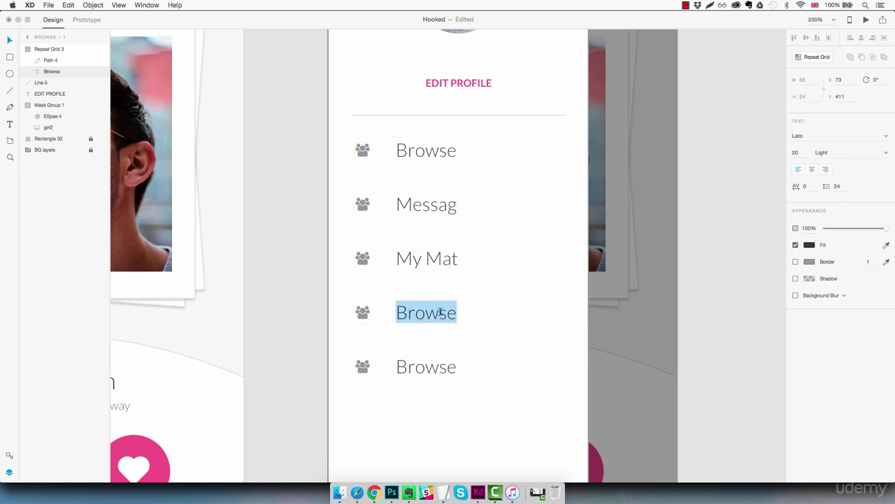
text(Favourites)
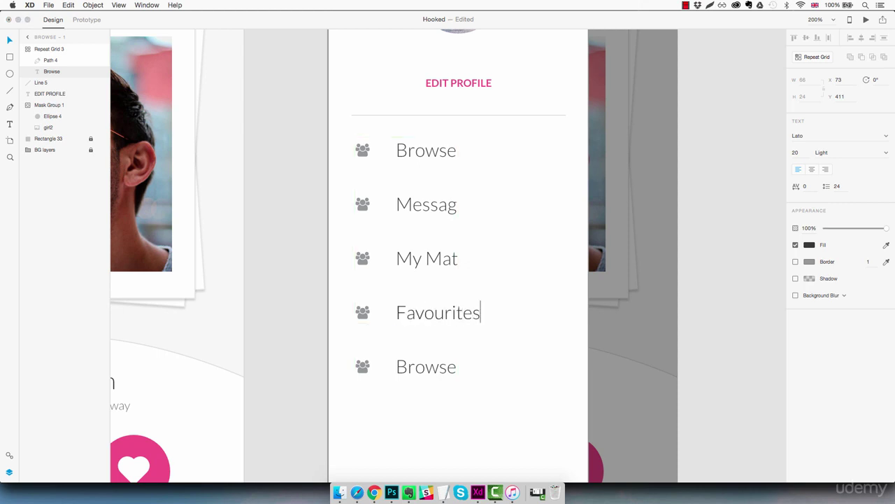
key(Escape)
Step: Change the fifth menu row's label to Settings
click(418, 371)
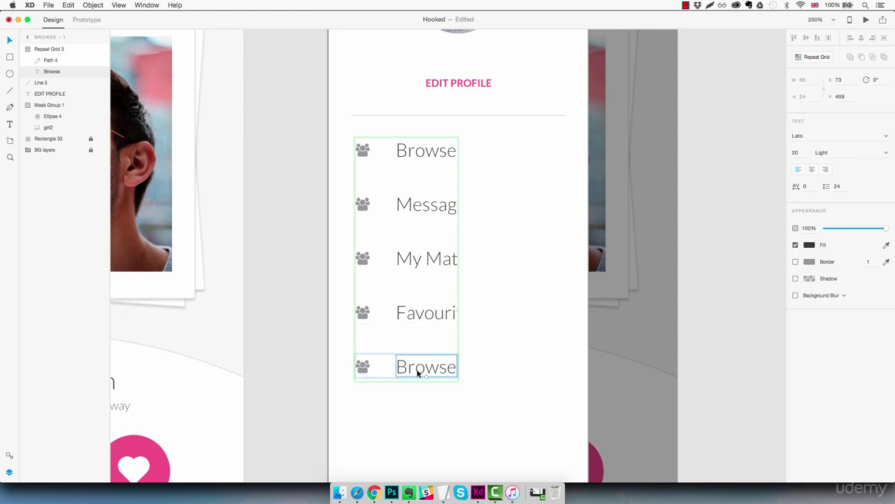
double_click(417, 372)
text(Settings)
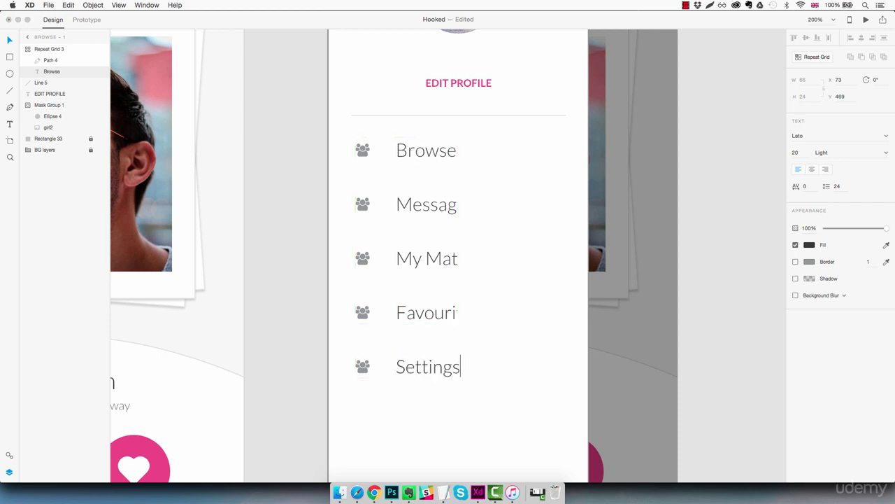
key(Escape)
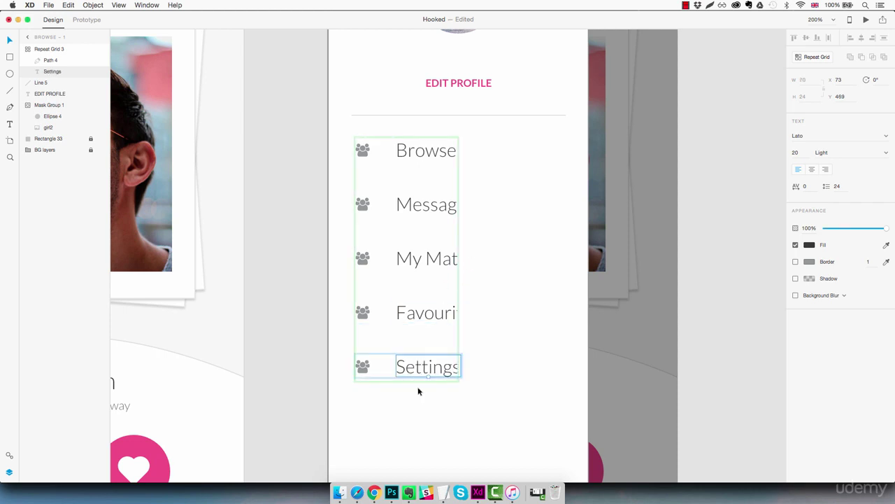
click(419, 405)
Step: Widen the repeat grid's column spacing to 27 px so the labels fit, and reduce it to one column 158 px wide
click(456, 352)
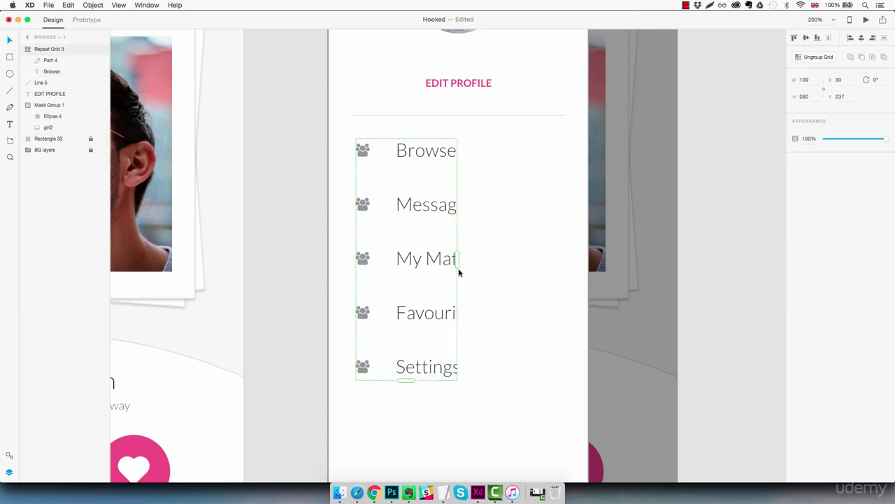
drag(458, 260, 593, 261)
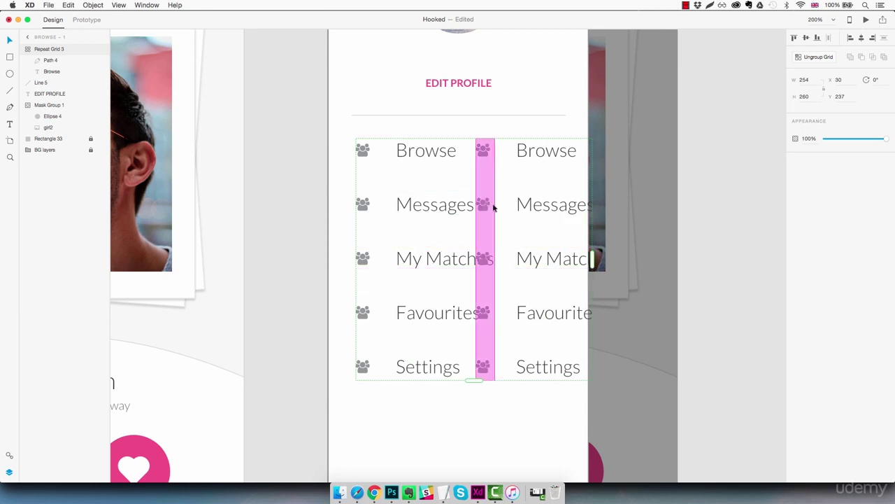
drag(490, 204, 523, 205)
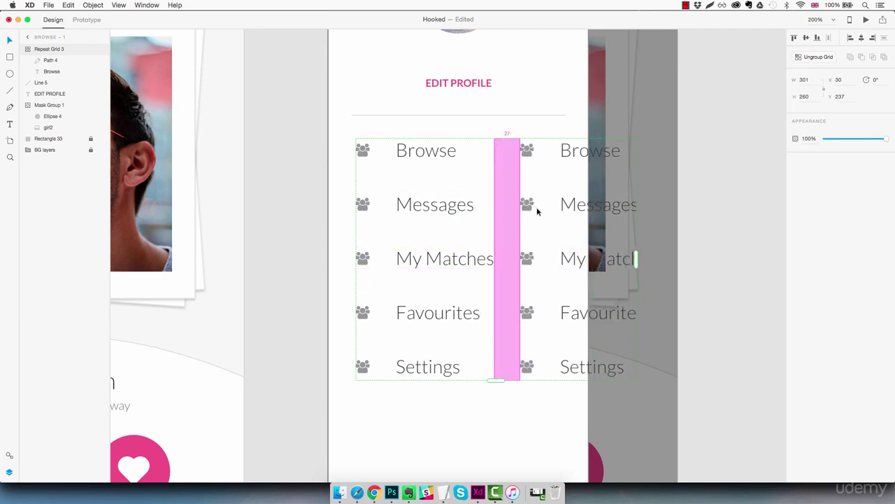
drag(631, 259, 503, 259)
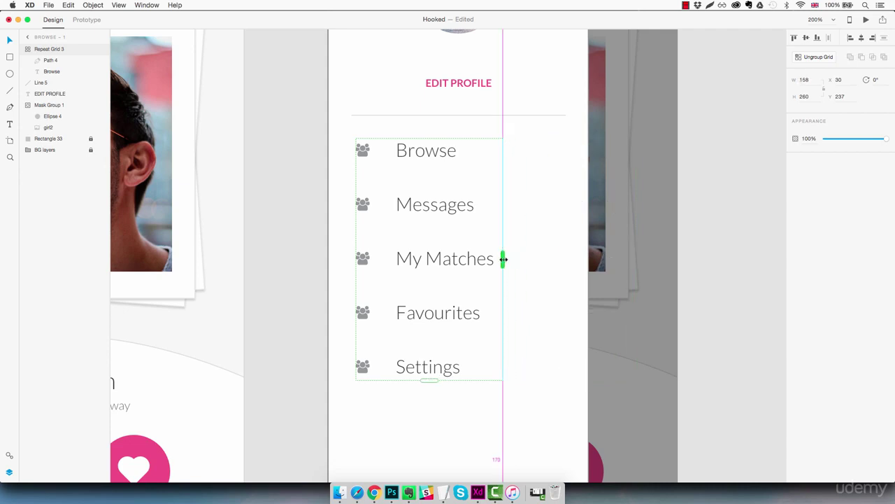
click(458, 408)
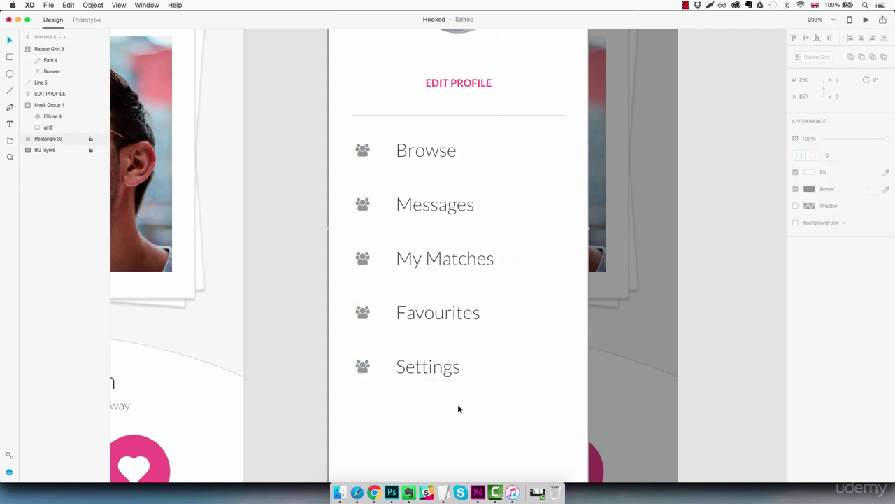
Step: Ungroup the menu's repeat grid into separate menu items
key(super+1)
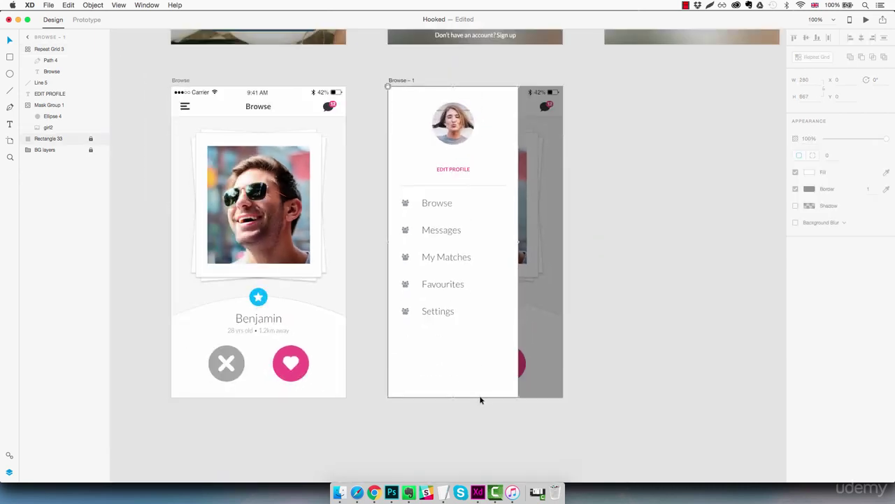
scroll(499, 352, right, 2)
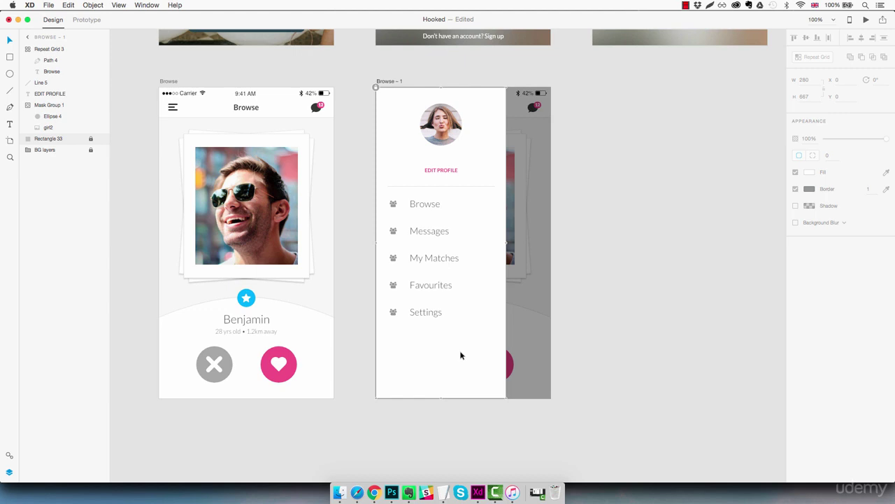
click(439, 315)
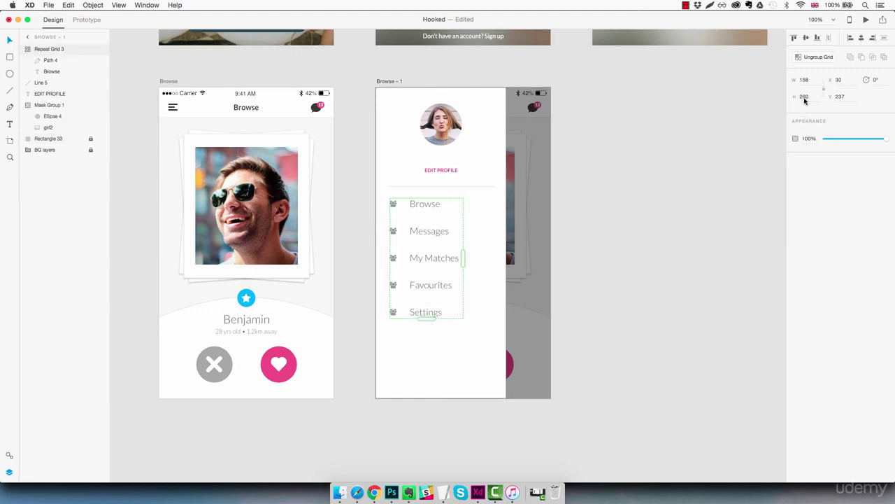
click(818, 58)
click(431, 341)
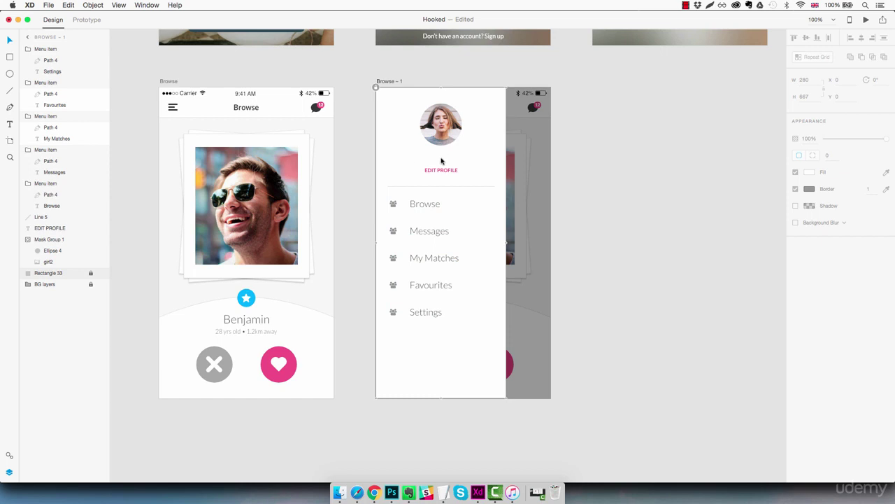
Step: Copy the Browse menu label and place the copy between the profile photo and the EDIT PROFILE link
double_click(432, 204)
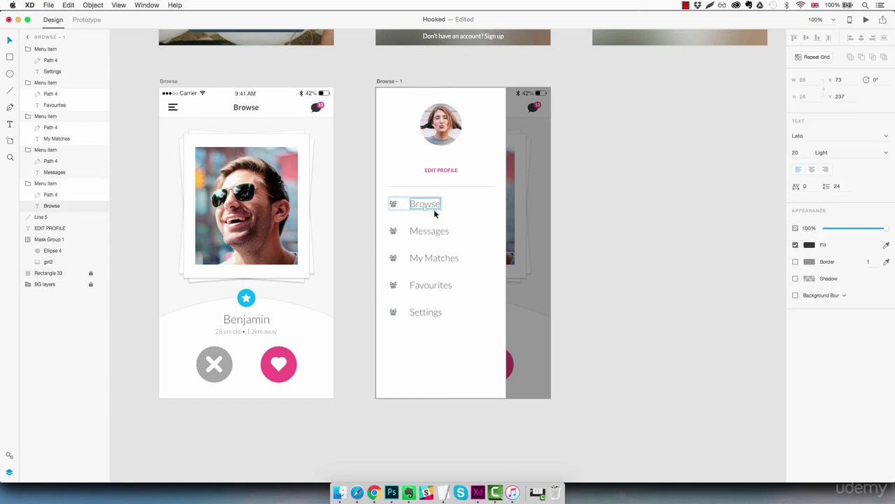
key(super+c)
click(429, 159)
key(super+v)
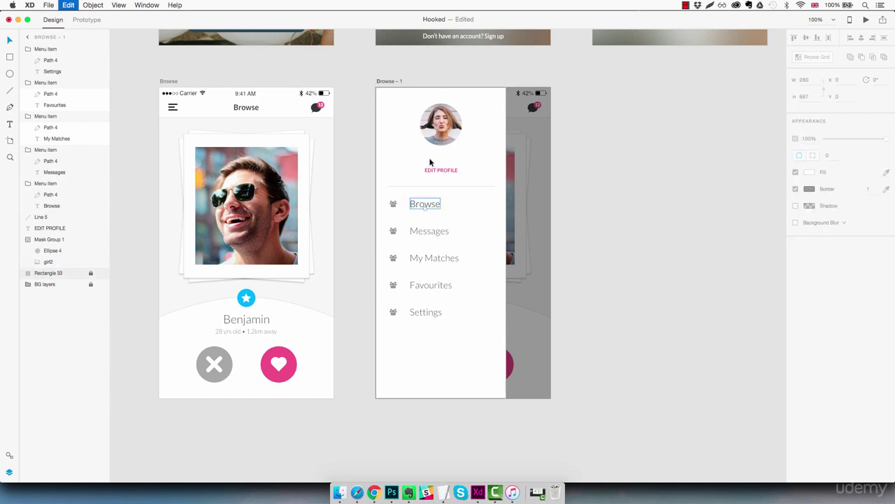
drag(428, 204, 446, 160)
Step: Change the copied label's text to the profile owner's first name
double_click(447, 160)
text(Cam)
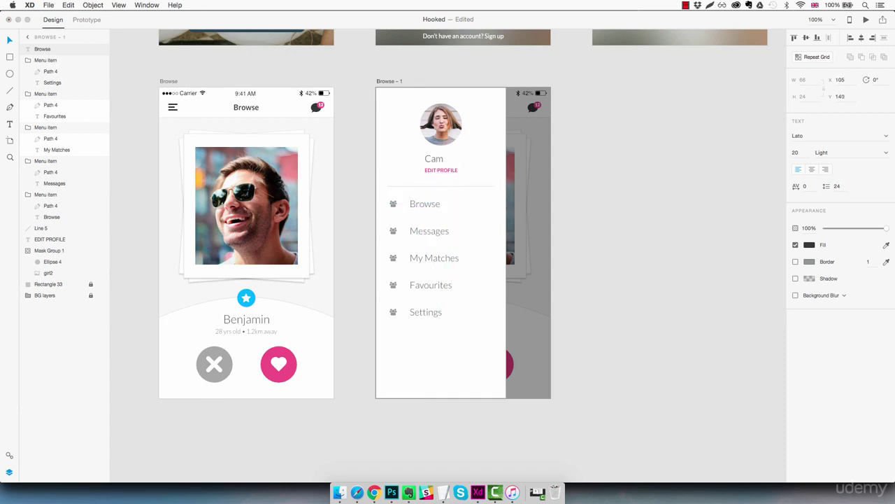
text(eraon)
key(BackSpace)
text(on)
key(Escape)
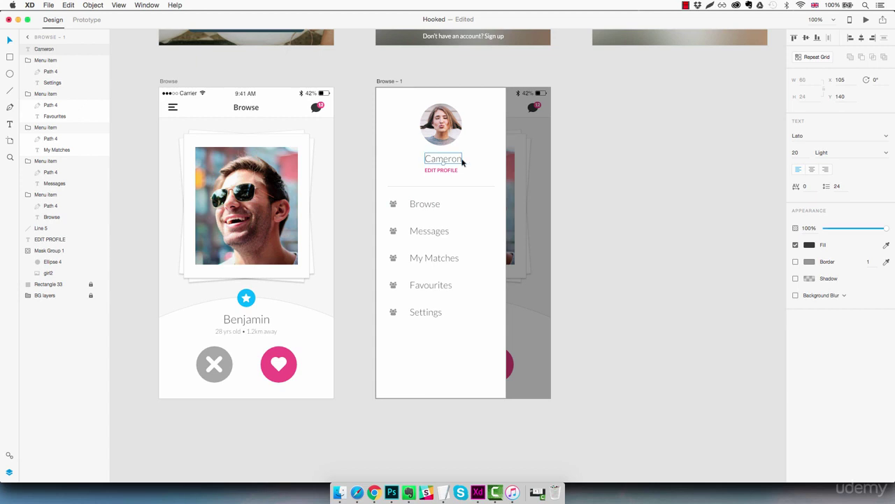
Step: Set the profile name's font size to 25 and centre it above the EDIT PROFILE link
click(802, 152)
text(28)
key(Return)
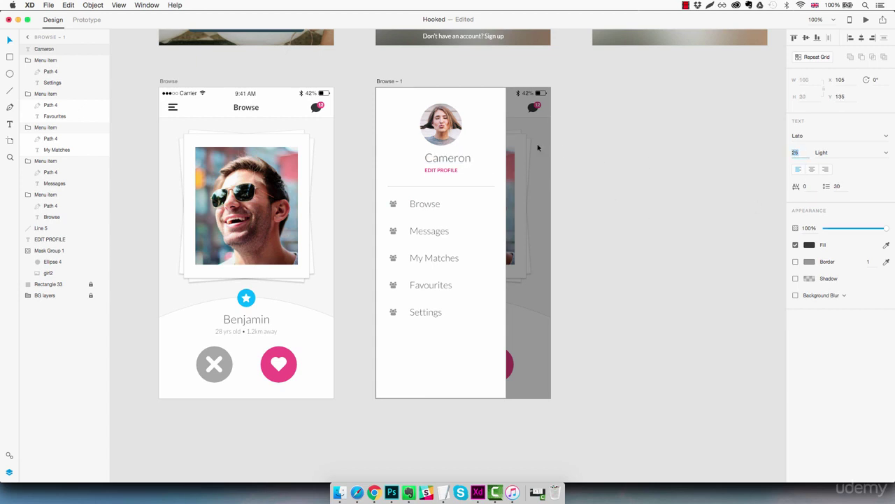
click(455, 156)
drag(456, 156, 460, 158)
key(Down)
key(Right)
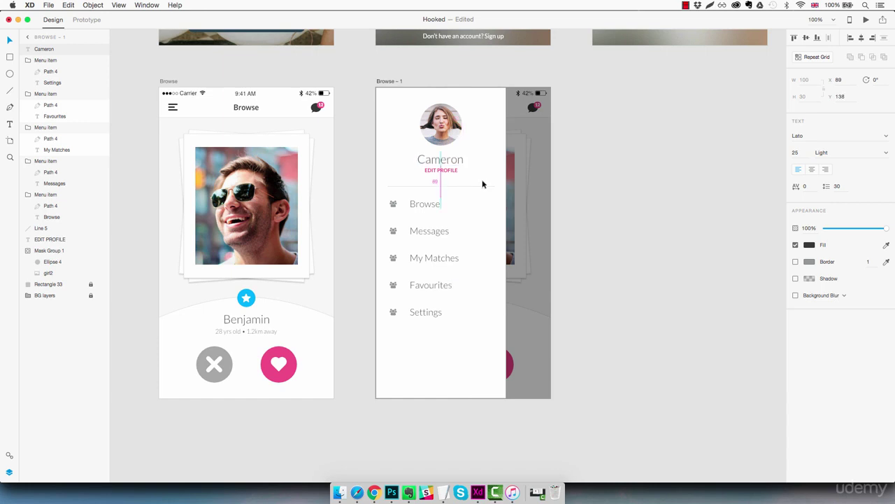
click(590, 298)
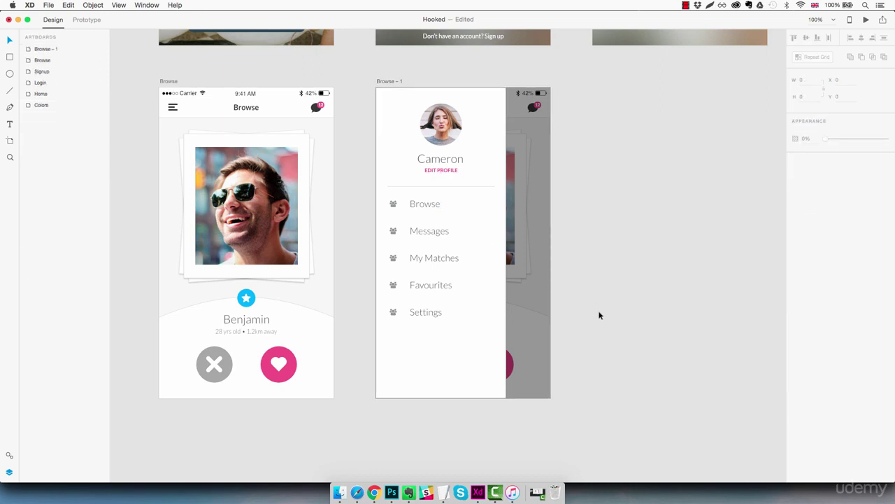
Step: Delete the people icon from the Messages menu row
key(z)
click(406, 242)
scroll(466, 280, up, 3)
scroll(466, 279, left, 3)
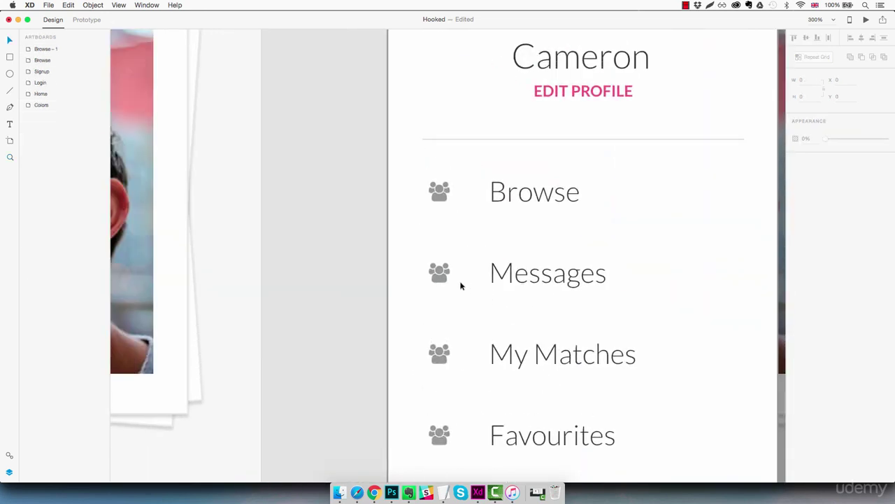
click(442, 277)
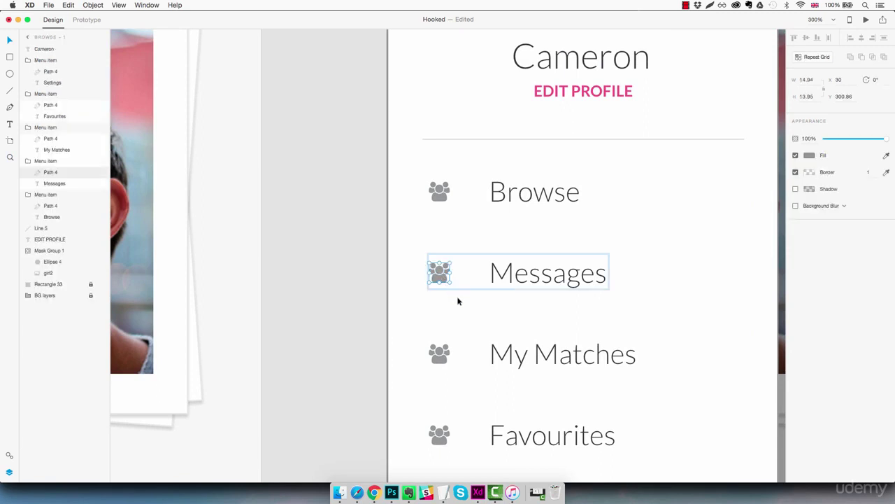
key(Delete)
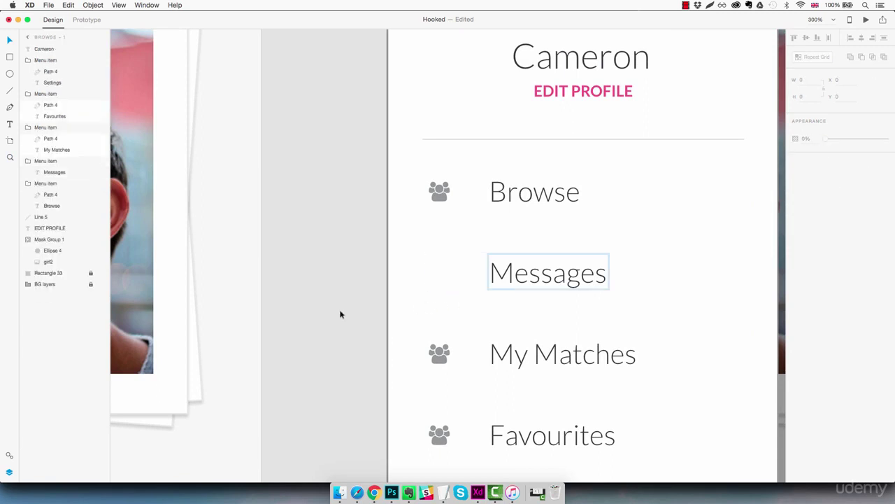
Step: Copy the chat bubble shape from the Browse screen's header, without its badge, and paste it into the sidebar menu artboard
drag(309, 317, 396, 320)
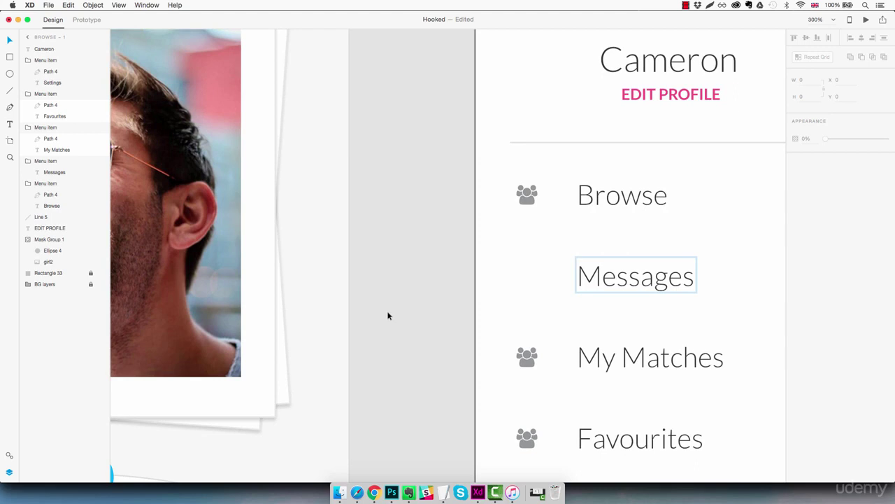
scroll(402, 242, up, 5)
scroll(402, 242, left, 2)
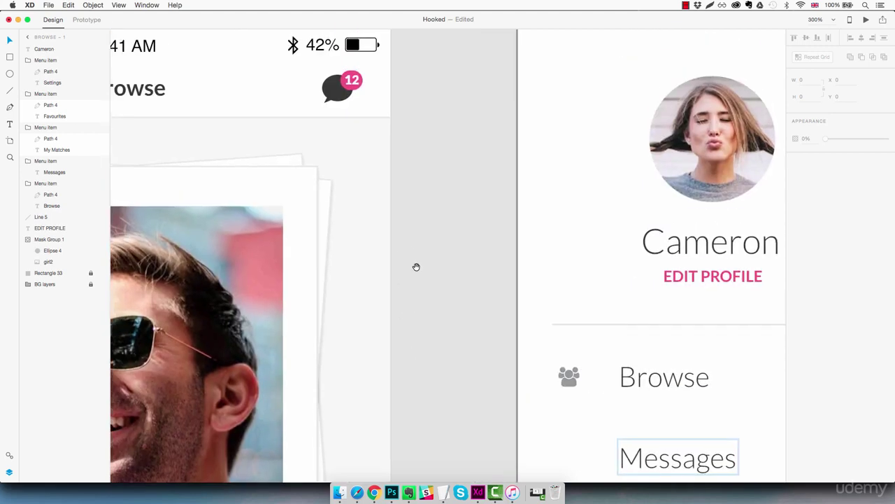
double_click(339, 98)
double_click(339, 98)
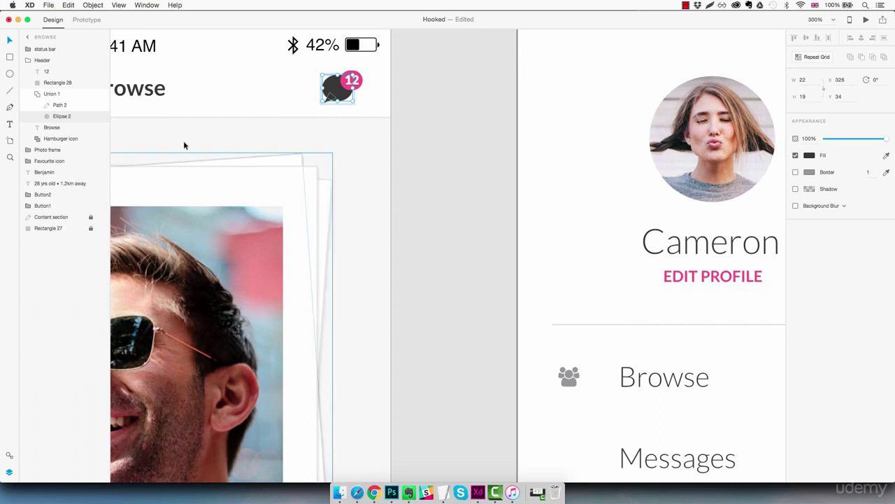
click(72, 94)
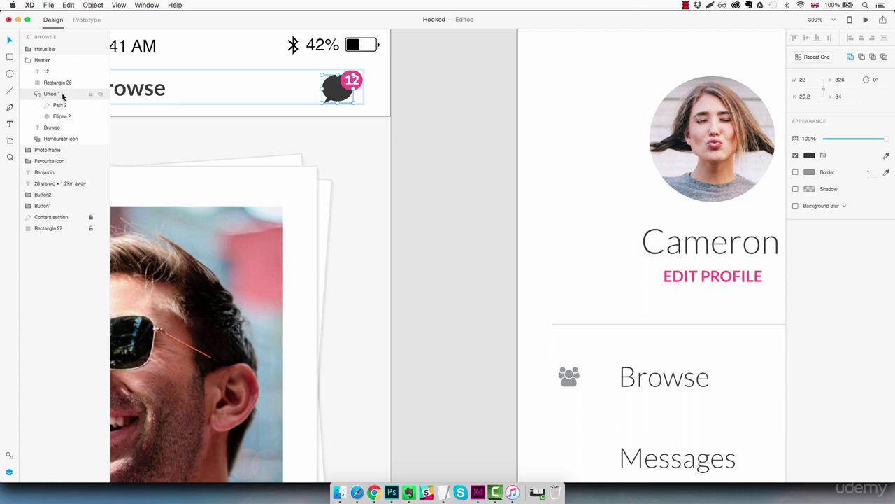
scroll(519, 346, down, 5)
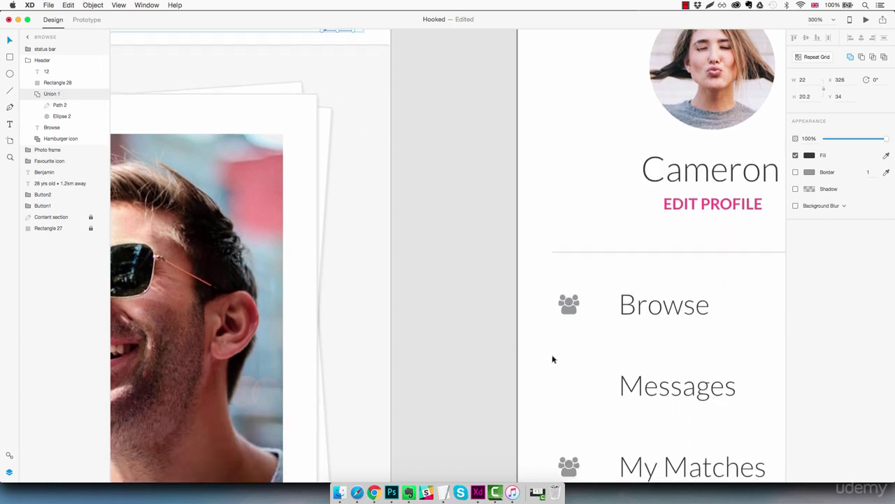
click(642, 343)
key(super+v)
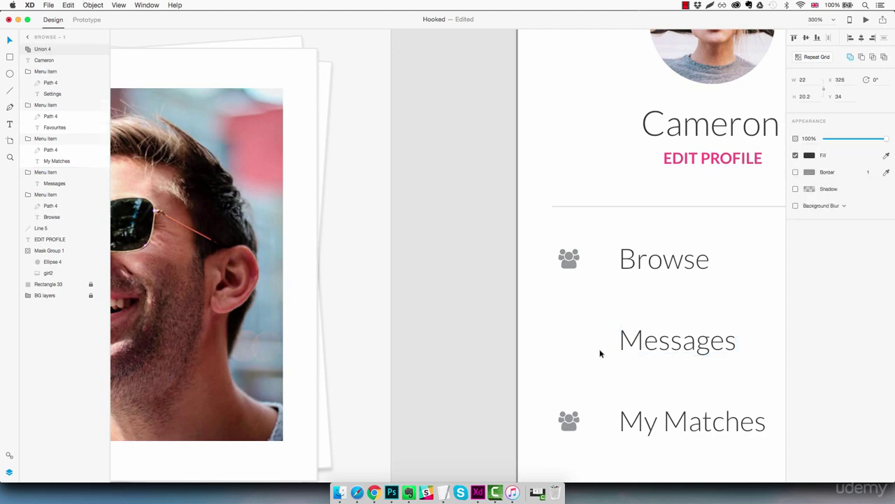
Step: Rename the pasted chat bubble's layer as Bubble icon
double_click(44, 49)
text(Bubble icon)
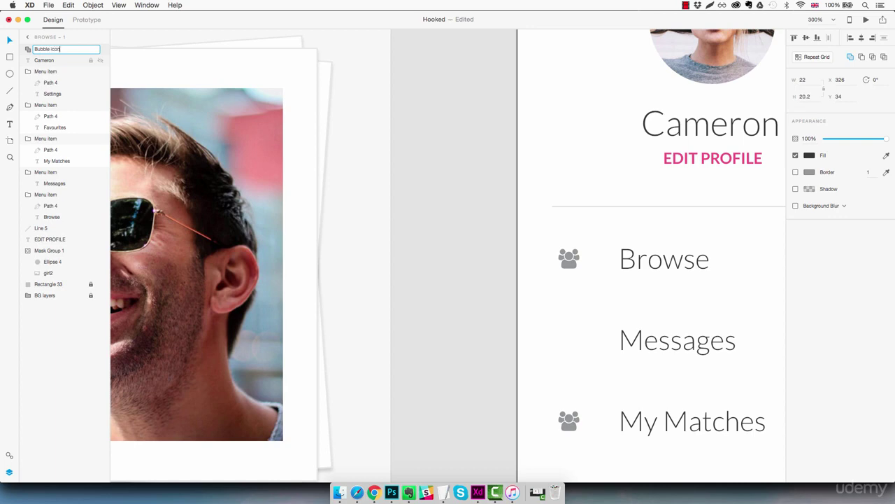
key(Return)
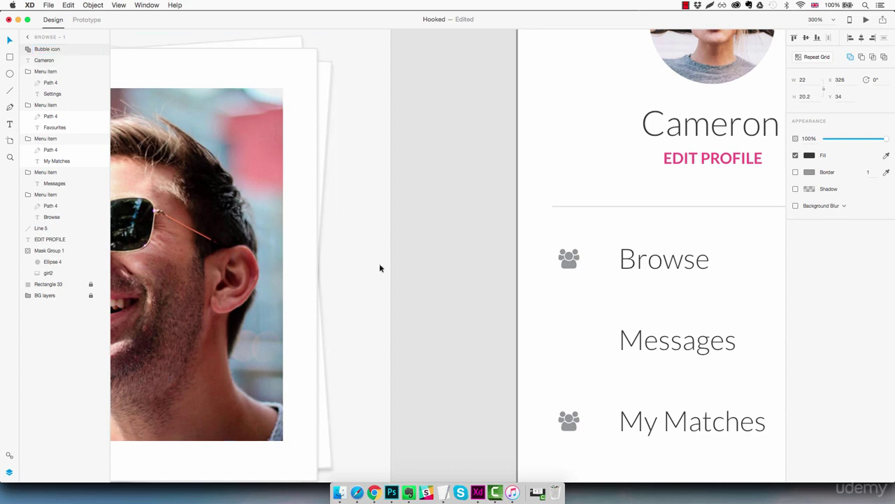
Step: Place the bubble icon beside the Messages label, scaled to about 15.69 × 14.4, and fill it with the people icon's grey
key(super+1)
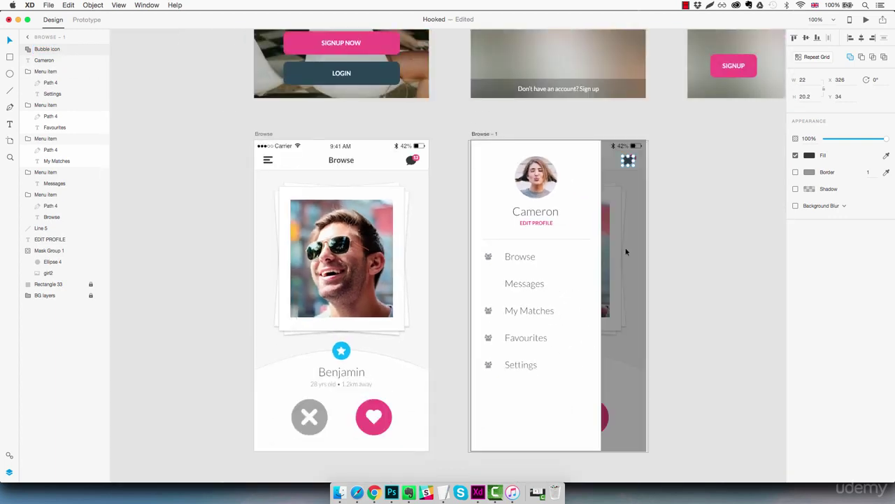
drag(629, 162, 497, 302)
scroll(490, 281, up, 5)
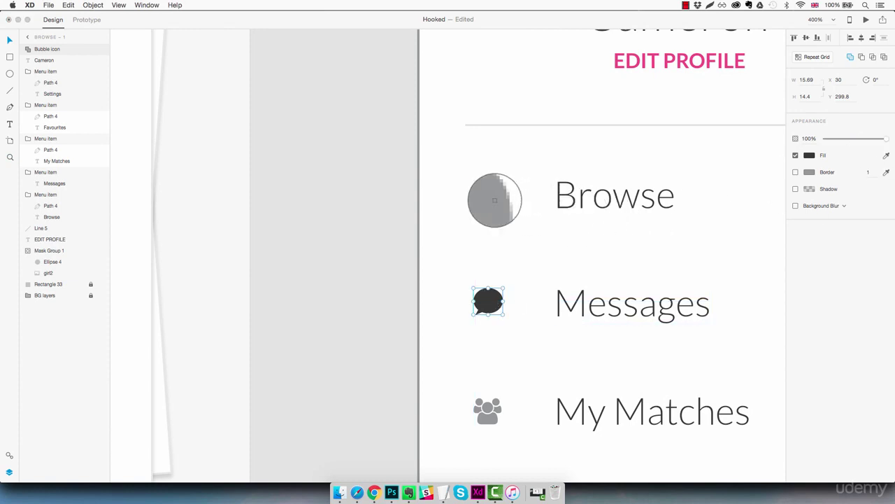
click(490, 203)
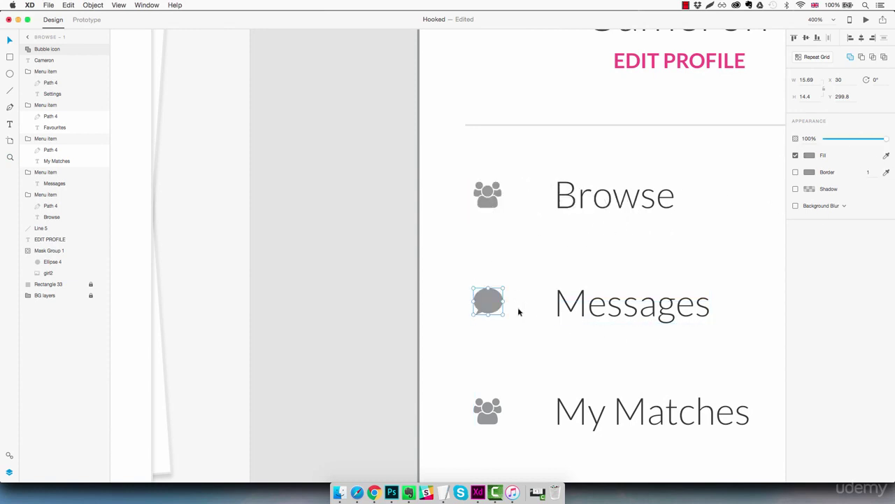
drag(496, 304, 493, 313)
click(556, 261)
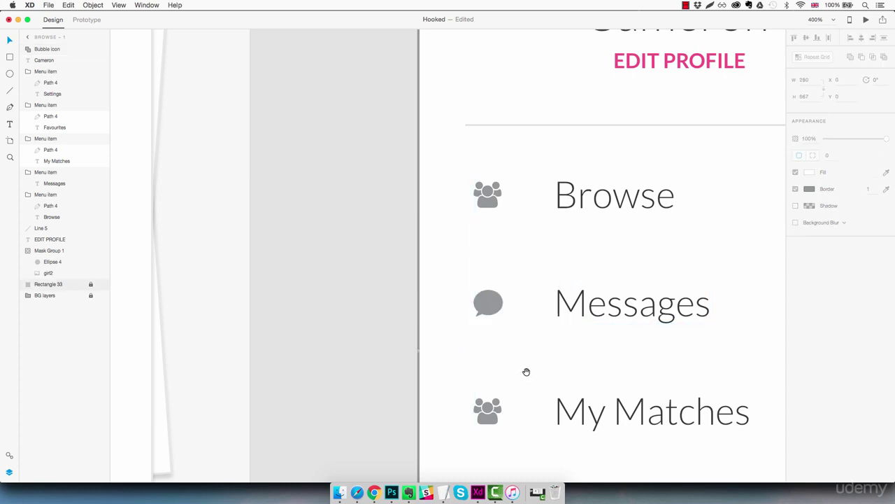
Step: Copy the heart icon from the Browse screen's pink button and paste it into the sidebar menu artboard
drag(527, 370, 538, 286)
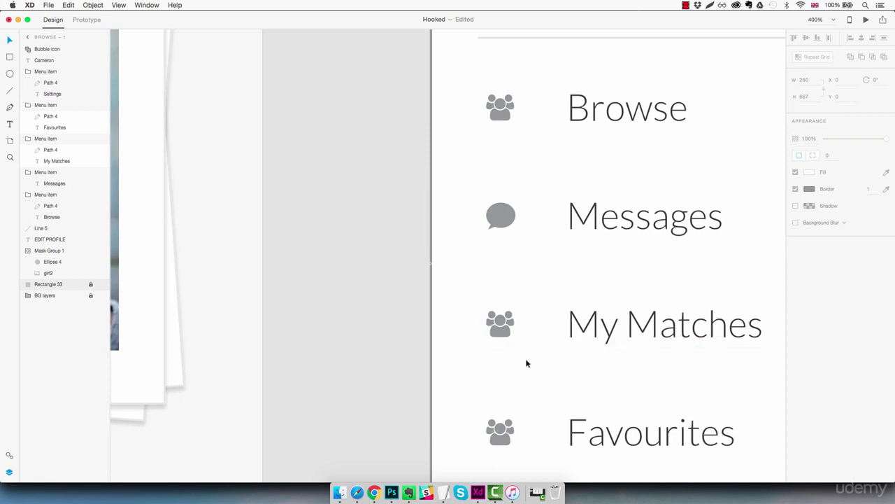
key(super+1)
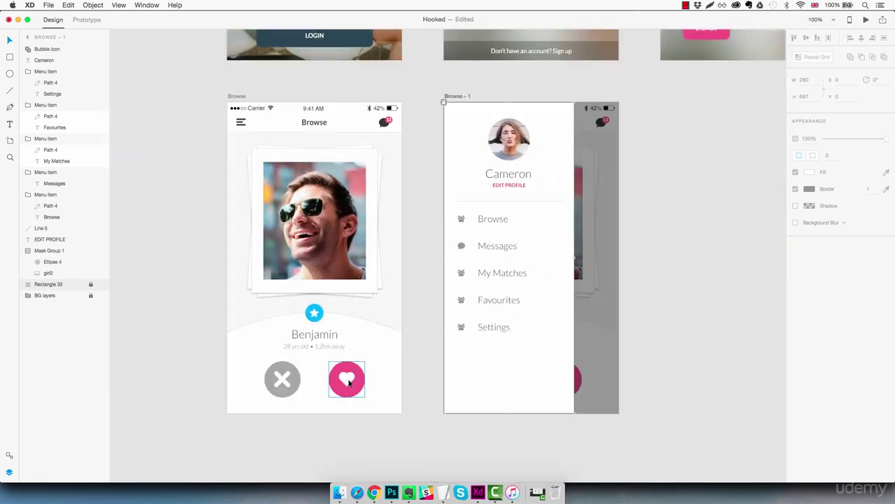
click(345, 383)
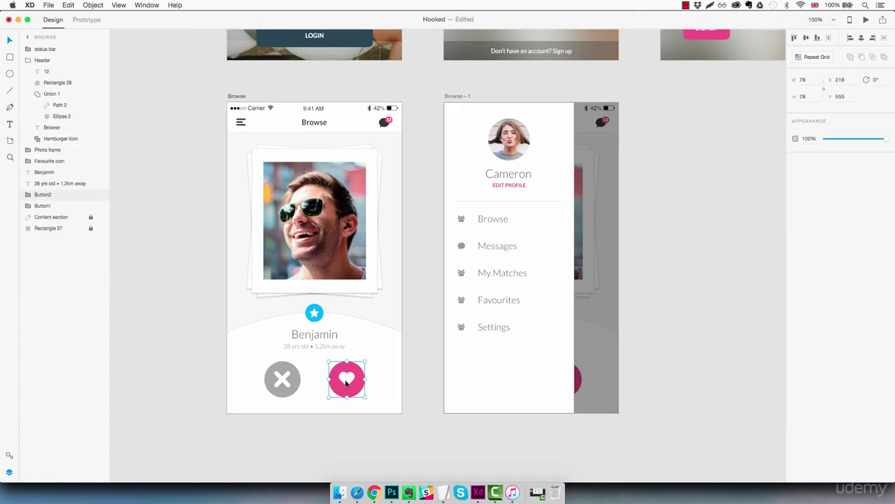
double_click(345, 383)
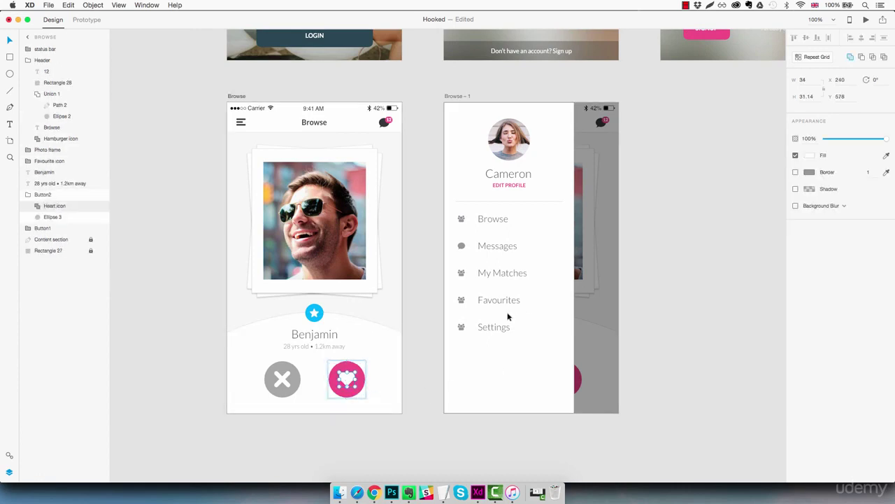
key(super+c)
click(470, 284)
key(super+v)
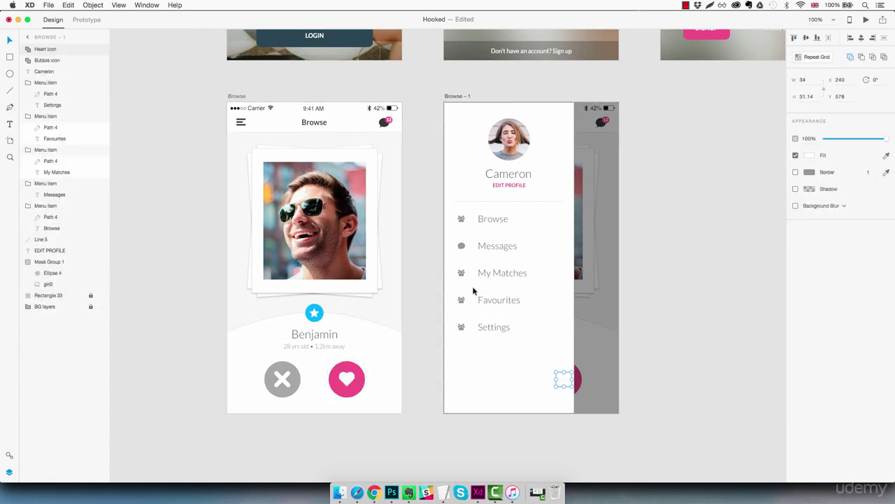
Step: Fill the pasted heart icon with the grey sampled from the bubble icon
drag(562, 382, 531, 367)
click(887, 157)
click(462, 245)
click(535, 367)
Step: Replace the My Matches row's people icon with the heart icon, scaled to about 15.37 × 14.08
drag(530, 366, 466, 274)
scroll(465, 274, up, 5)
click(456, 280)
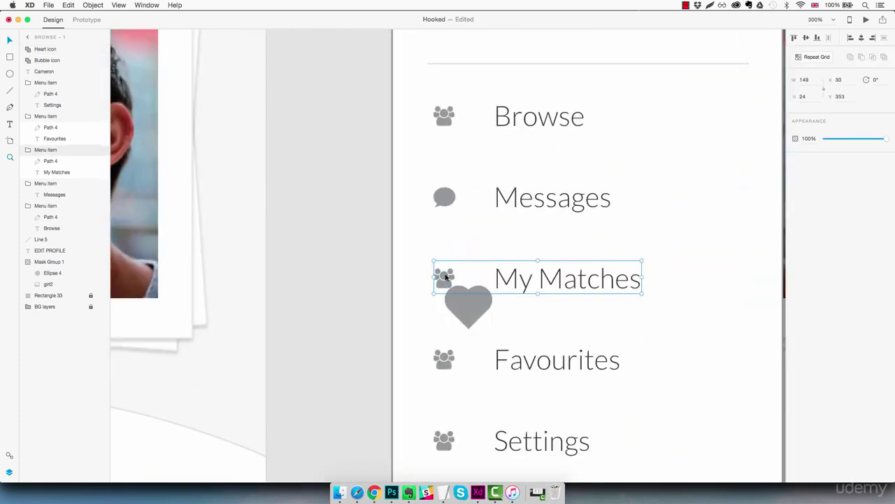
double_click(451, 278)
key(Delete)
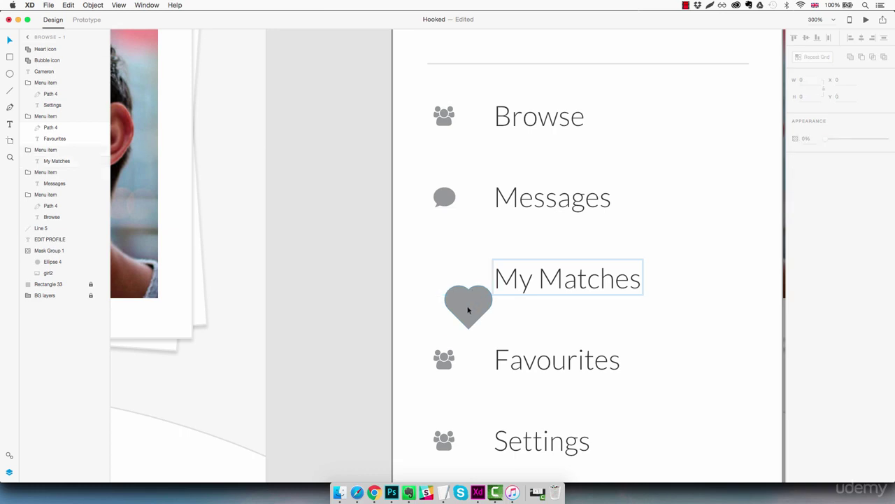
drag(468, 309, 449, 281)
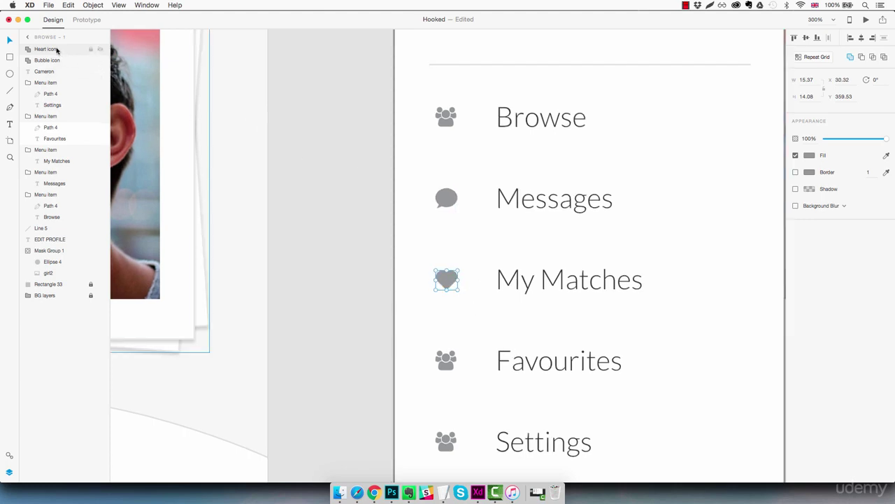
Step: Move the Heart icon layer into the My Matches menu item group and the Bubble icon layer into the Messages group
click(523, 283)
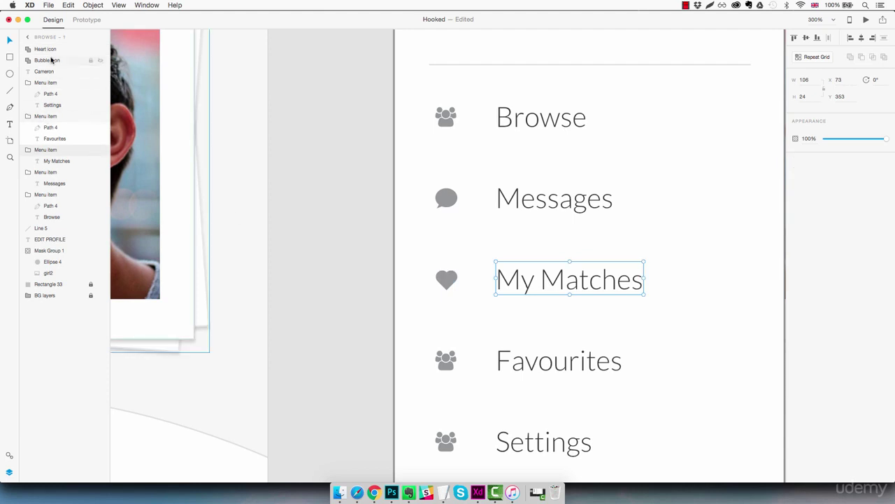
drag(51, 50, 60, 150)
click(56, 140)
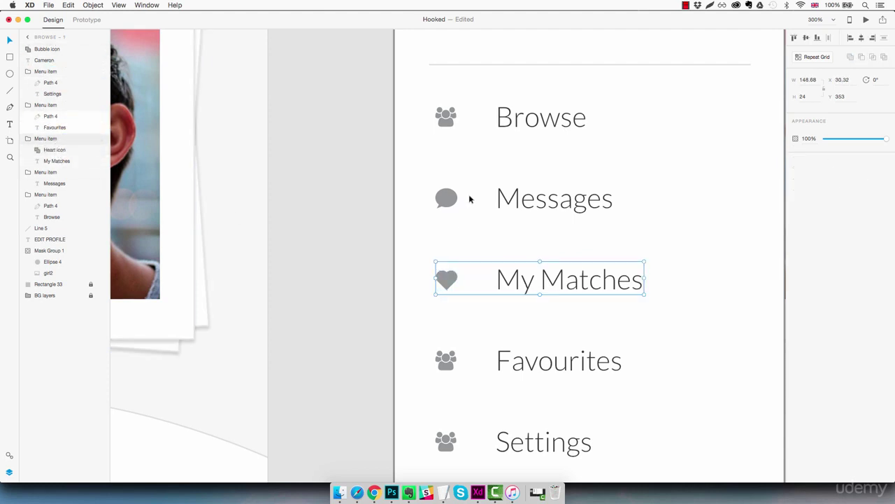
double_click(529, 203)
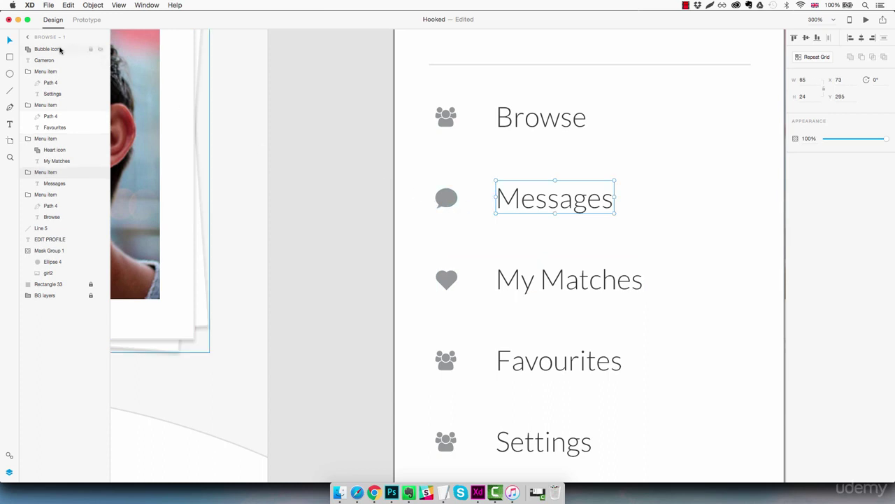
drag(59, 50, 67, 183)
click(572, 255)
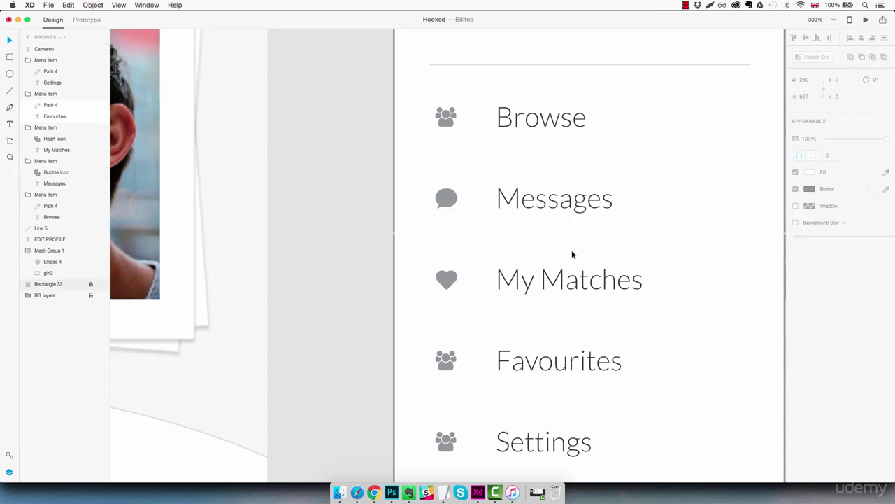
scroll(506, 341, down, 2)
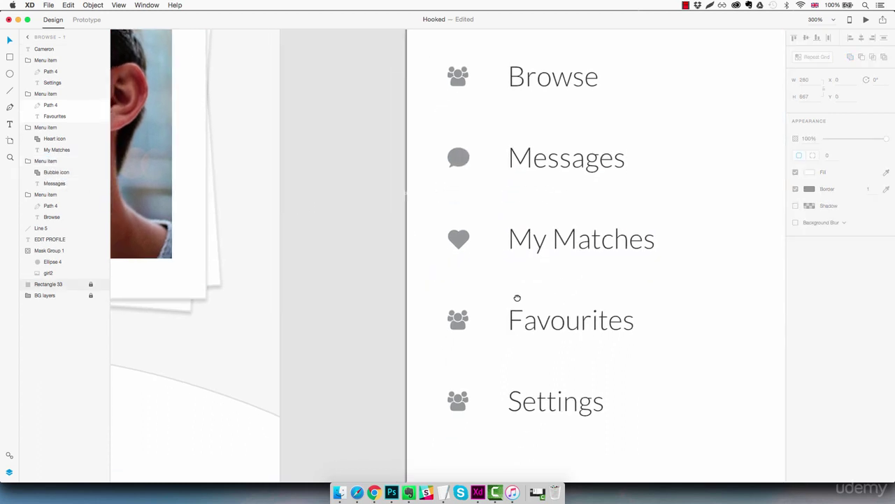
Step: Delete the Favourites row's people icon and paste a copy of the Browse screen's star icon into the sidebar menu artboard
double_click(463, 327)
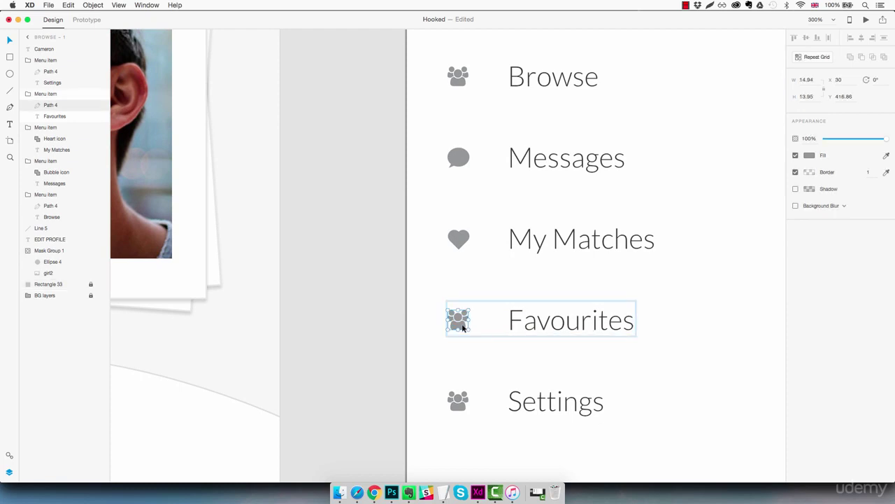
key(Delete)
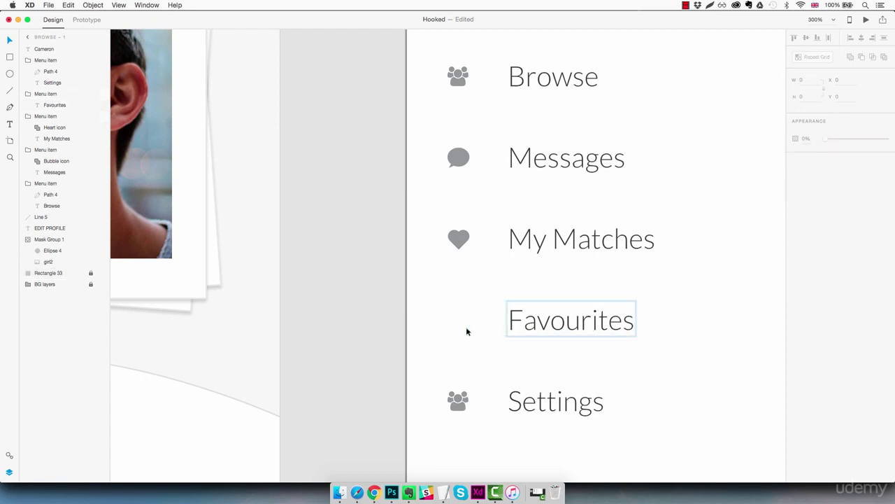
drag(463, 332, 620, 316)
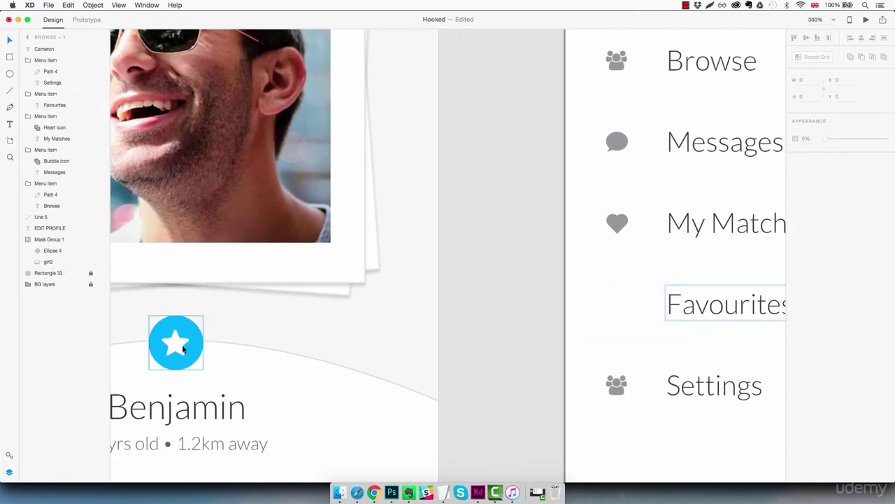
double_click(178, 345)
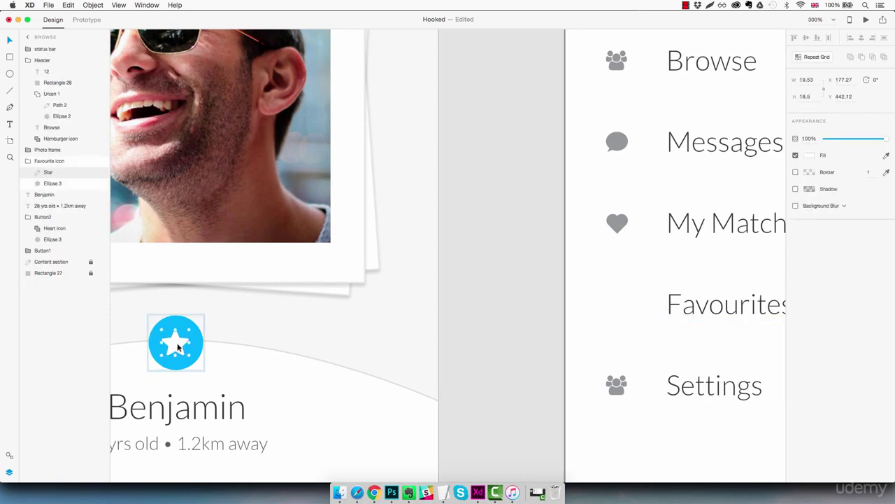
click(609, 310)
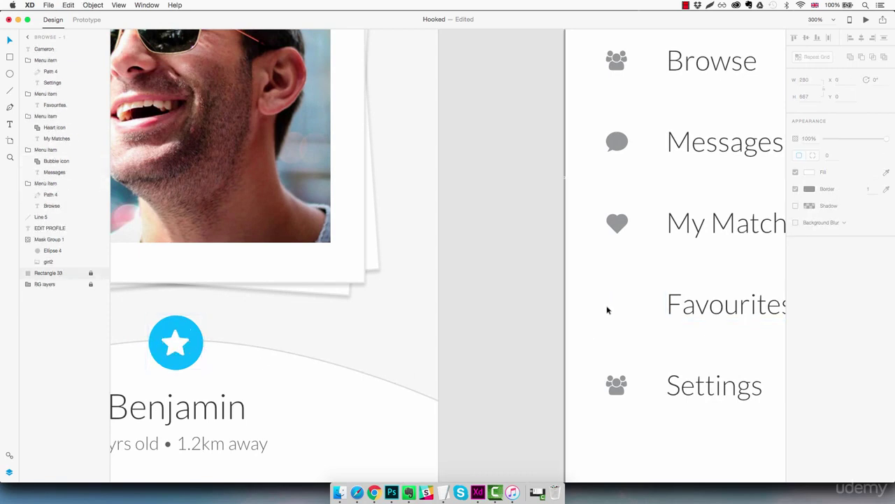
key(super+v)
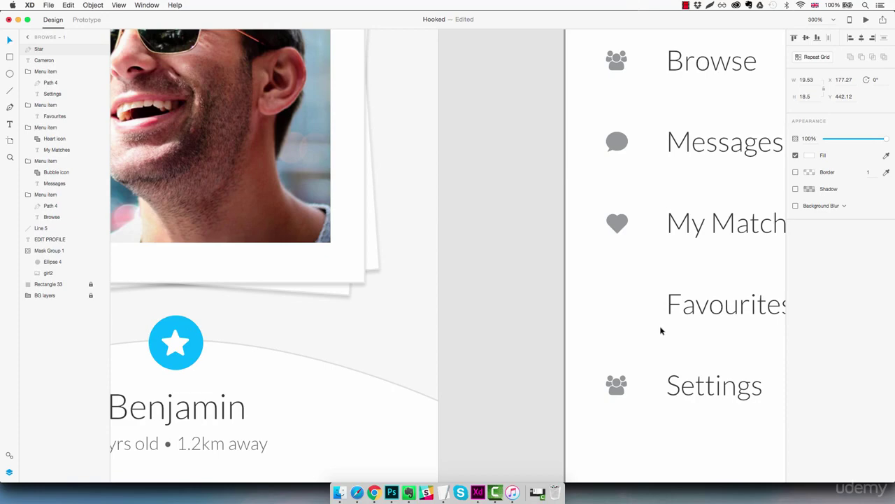
Step: Fill the pasted star with the grey sampled from the heart icon and place it beside Favourites, scaled to about 15.04 × 14.25
key(super+1)
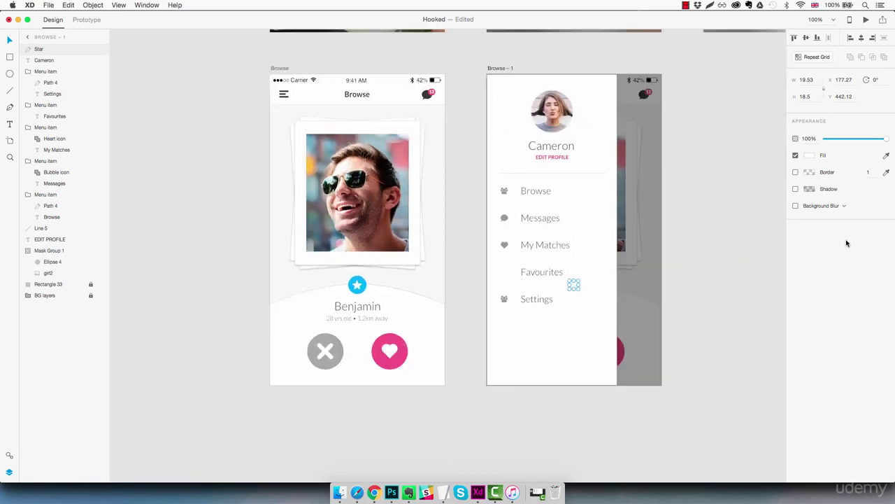
click(886, 158)
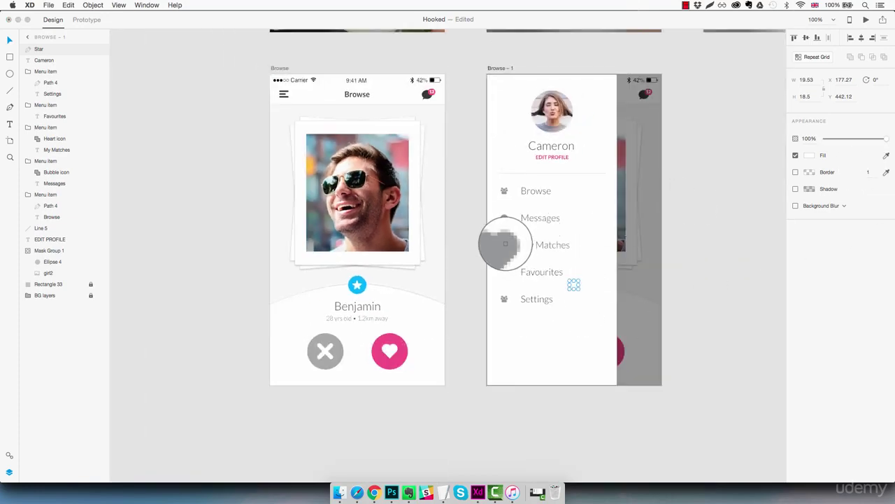
click(505, 245)
scroll(557, 281, up, 5)
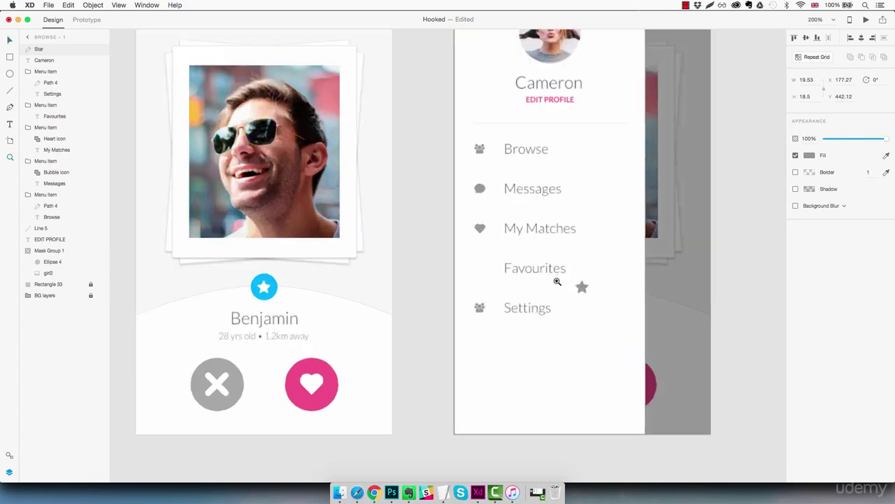
drag(613, 299, 406, 256)
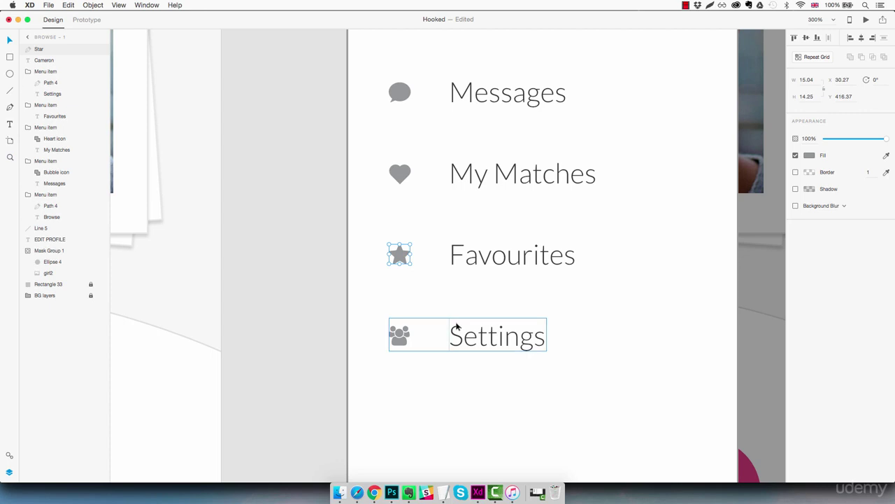
Step: Move the Star layer into the Favourites menu item group
key(super+1)
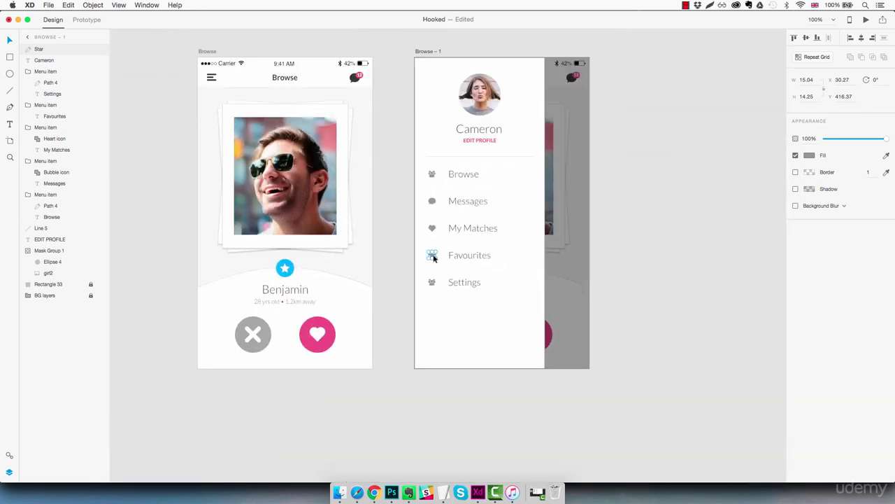
click(461, 256)
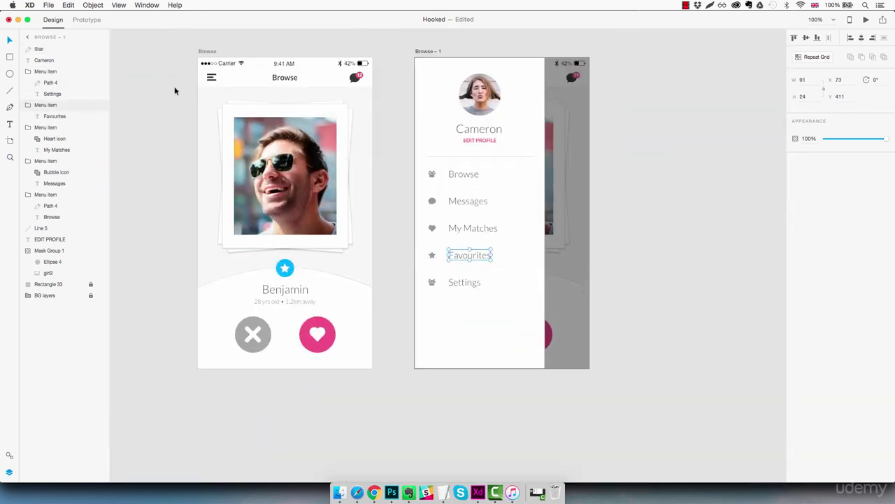
click(431, 257)
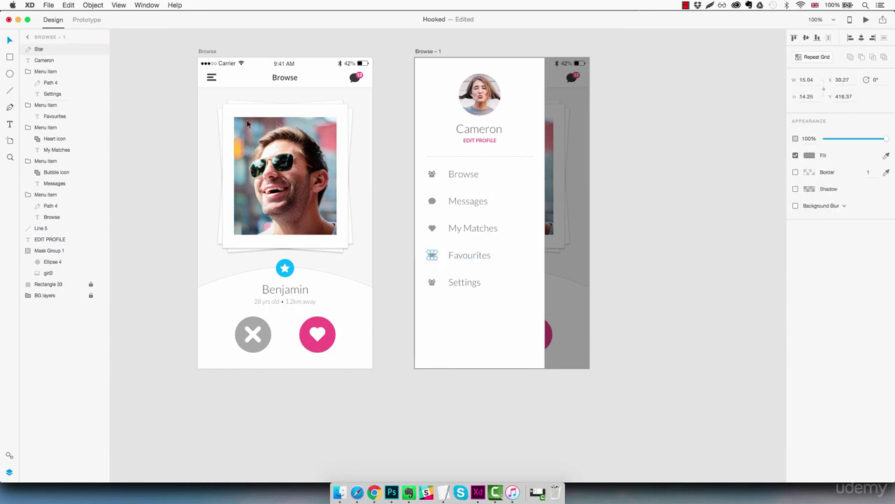
drag(52, 50, 68, 116)
click(458, 293)
Step: Switch to Chrome, search the Font Awesome cheatsheet for "cog" and copy the fa-cog icon glyph
key(z)
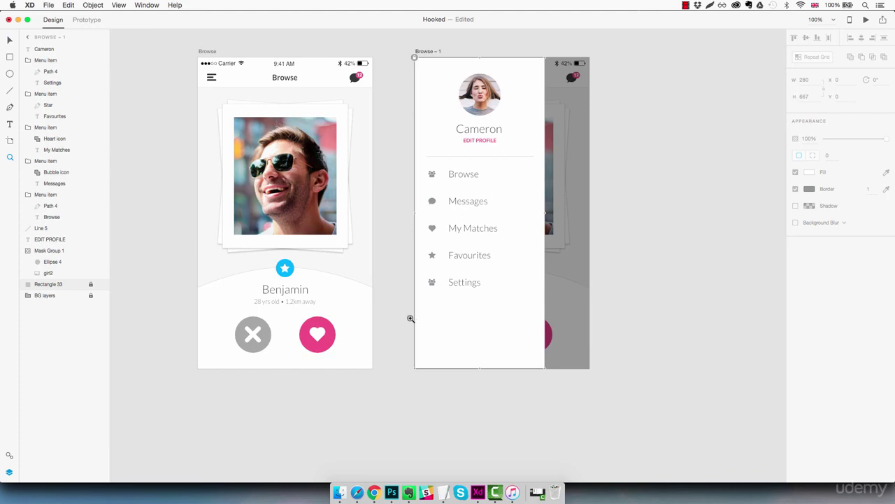
mouse_move(376, 493)
click(392, 456)
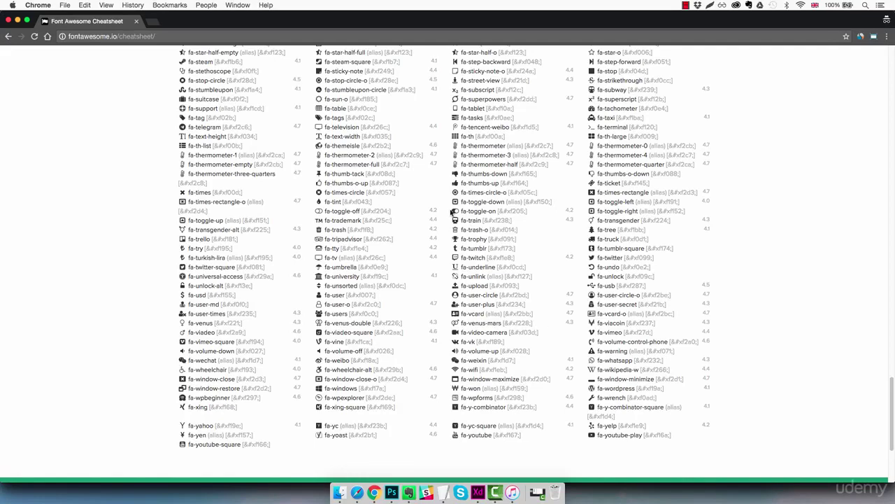
scroll(408, 231, up, 5)
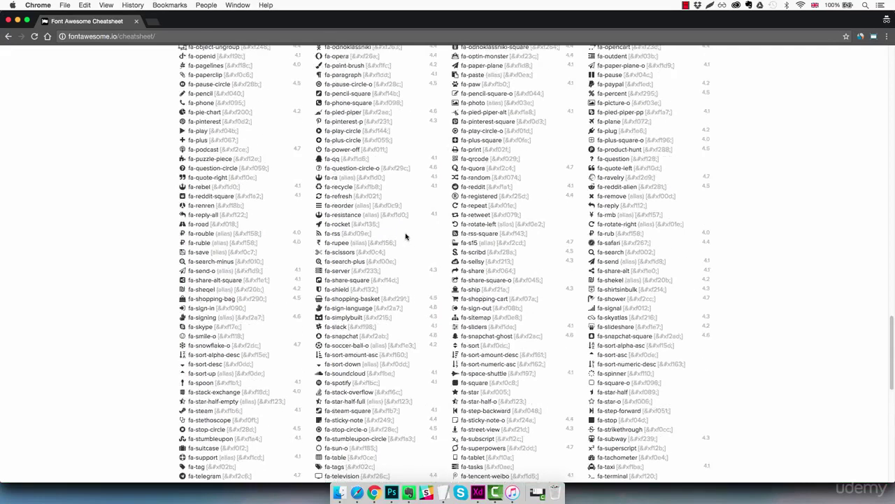
scroll(405, 236, up, 3)
key(super+f)
text(cog)
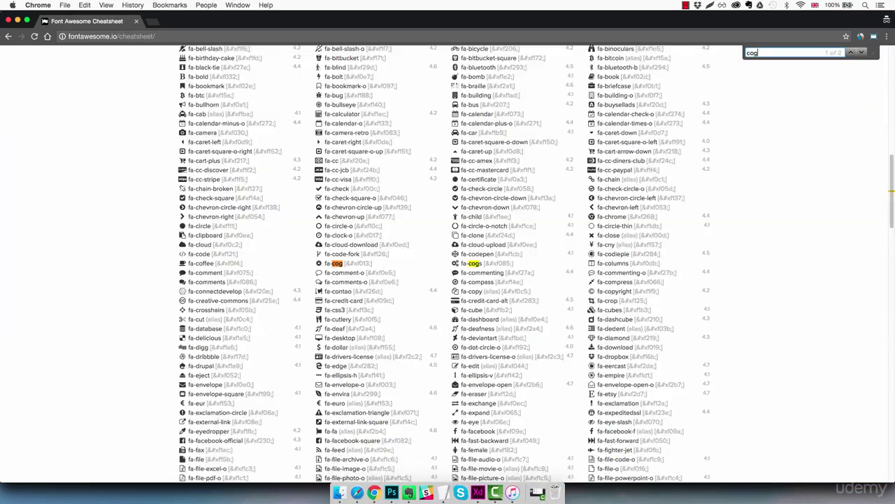
key(Escape)
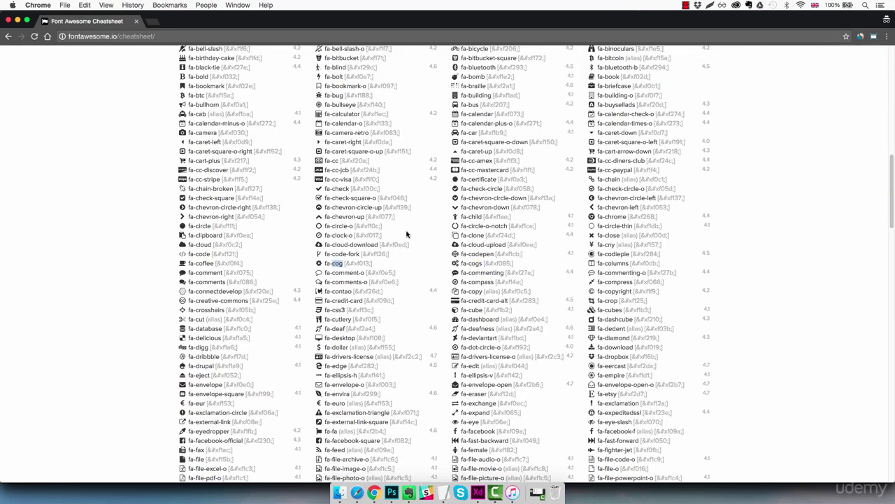
click(319, 264)
Step: Switch back to XD and paste the copied glyph as a text object below the Settings row, using the FontAwesome font
key(super+Tab)
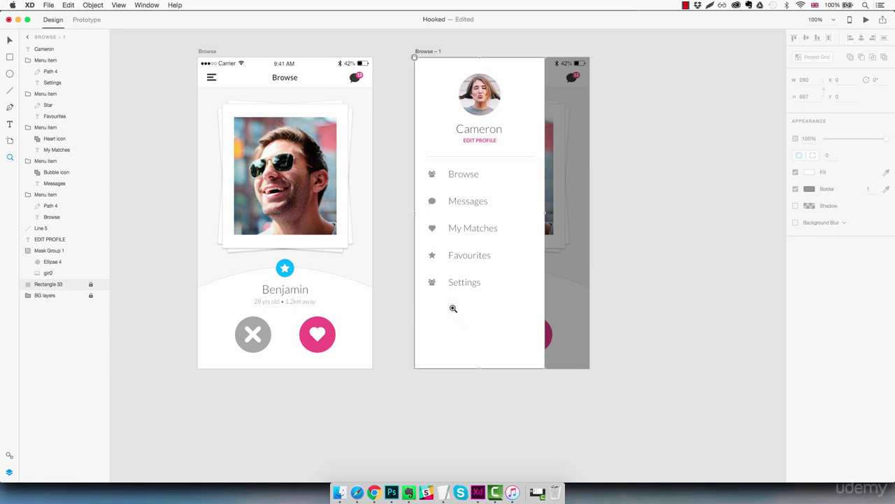
key(t)
click(443, 311)
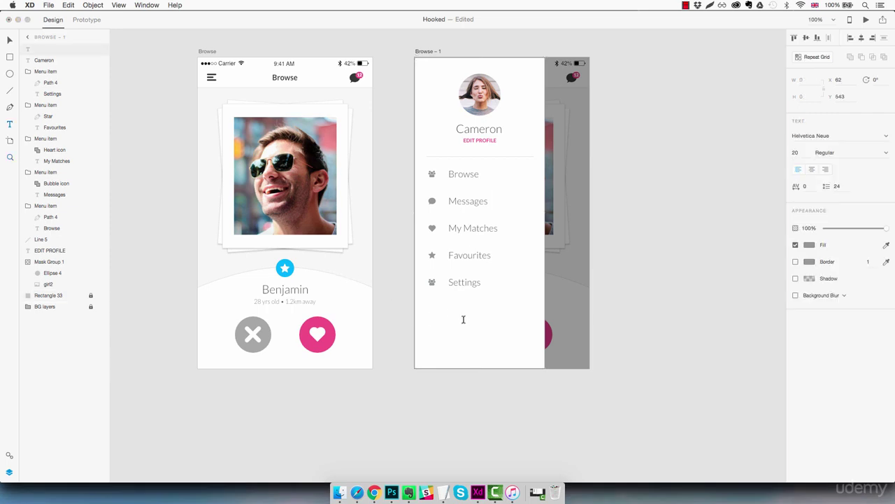
key(super+v)
key(super+a)
click(810, 135)
text(Font)
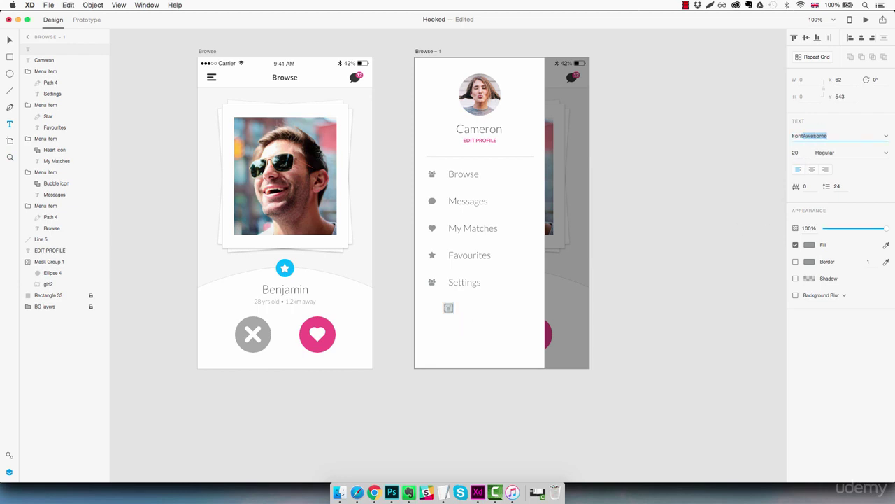
key(Return)
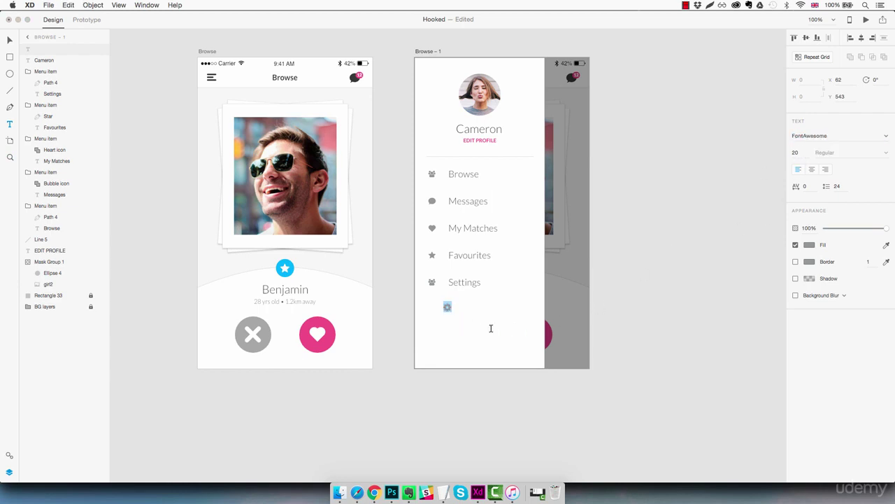
key(Escape)
Step: Delete the Settings row's people icon and put the cog icon in its place
key(z)
click(445, 294)
click(446, 295)
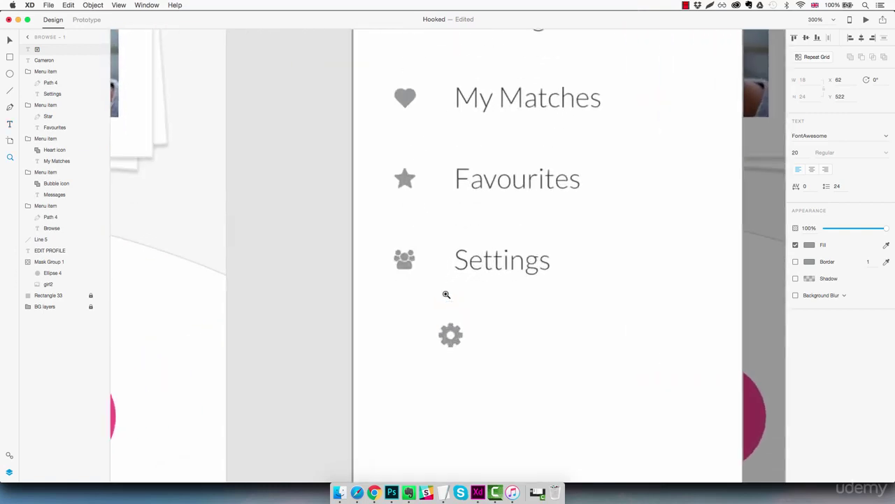
double_click(405, 260)
key(Delete)
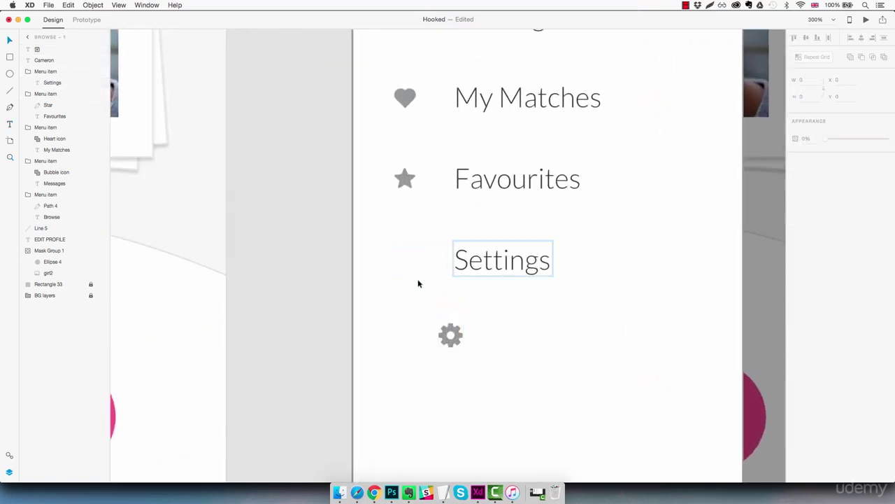
drag(460, 338, 417, 261)
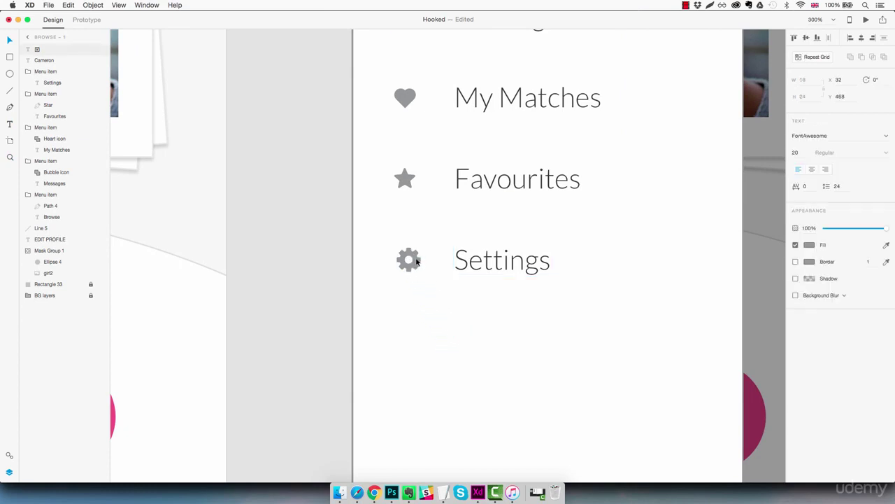
Step: Convert the cog icon to a path, scale it to about 14.64 × 14.64 and align it with the icons above at X 30
click(93, 4)
mouse_move(122, 86)
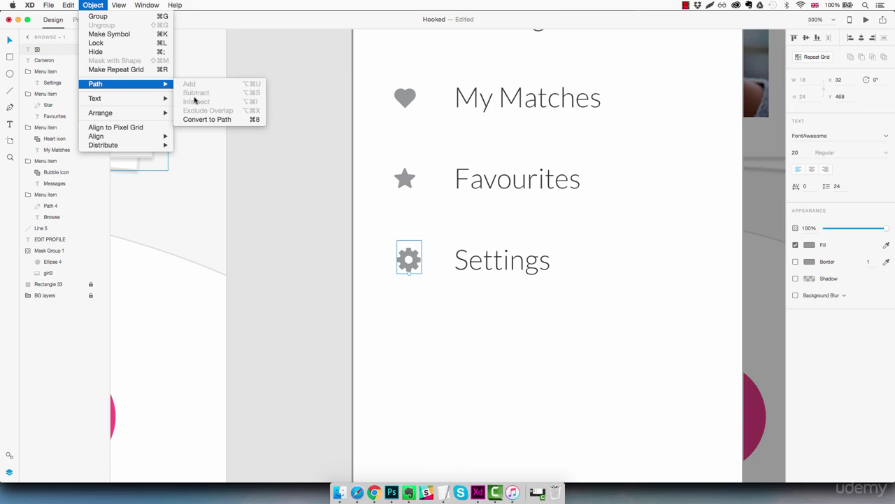
click(207, 119)
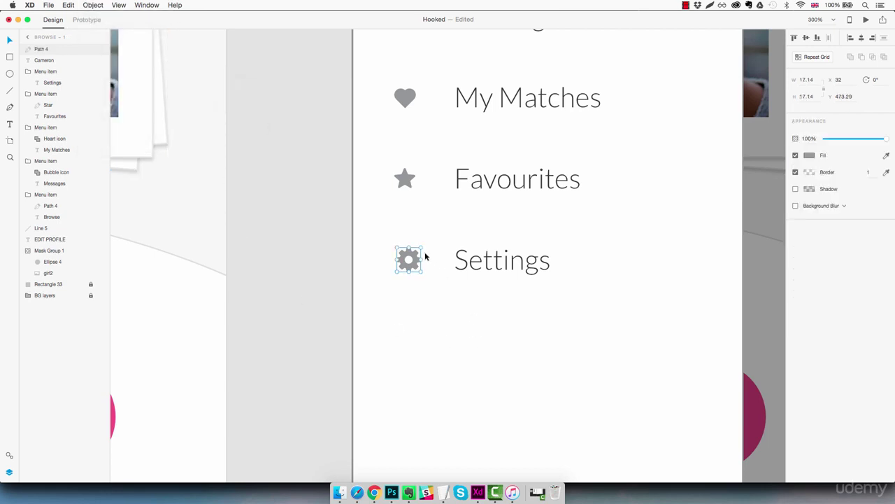
drag(422, 247, 412, 263)
scroll(416, 271, left, 1)
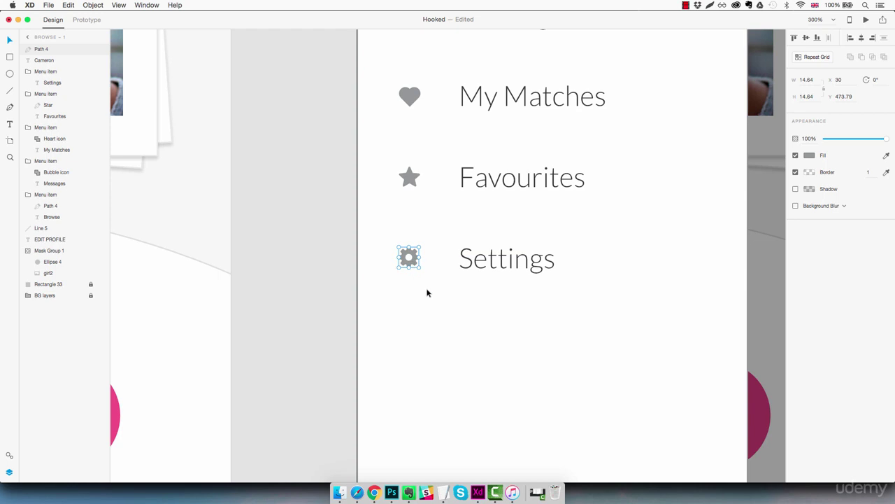
Step: Rename the cog icon's layer as Cogs and move it into the Settings menu item group
double_click(40, 49)
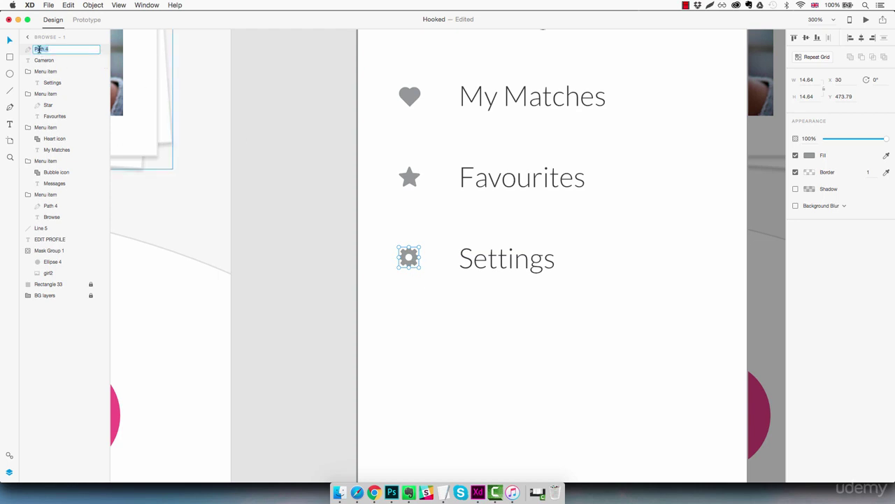
text(Cogs)
key(Return)
drag(49, 49, 56, 80)
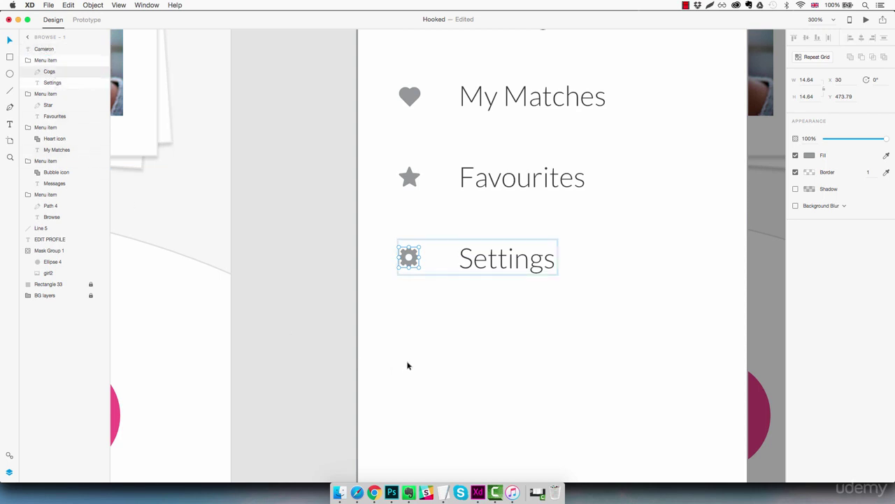
click(486, 325)
Step: Select all five menu items and shift them slightly down from the divider, to Y 247
scroll(520, 336, up, 4)
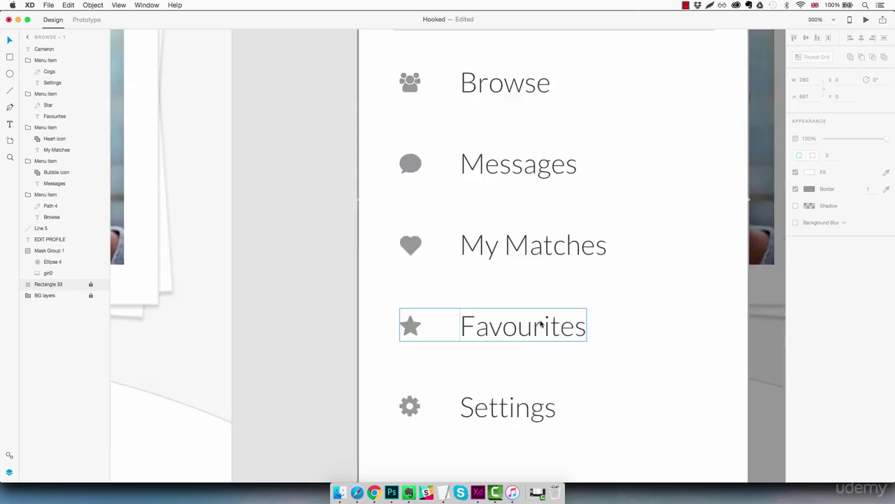
scroll(540, 322, down, 5)
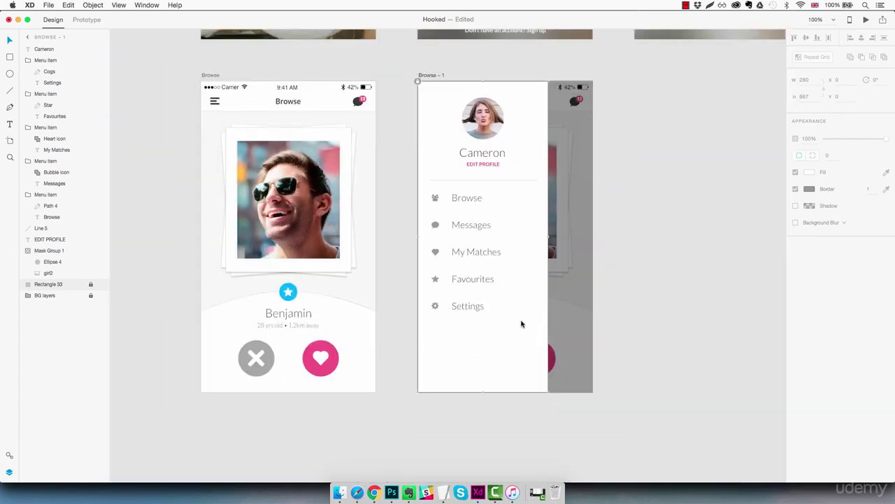
drag(509, 191, 456, 312)
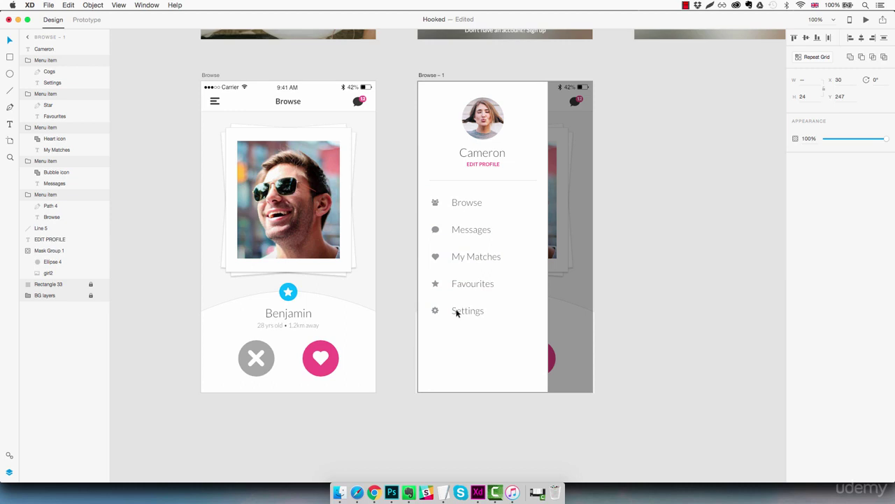
click(457, 312)
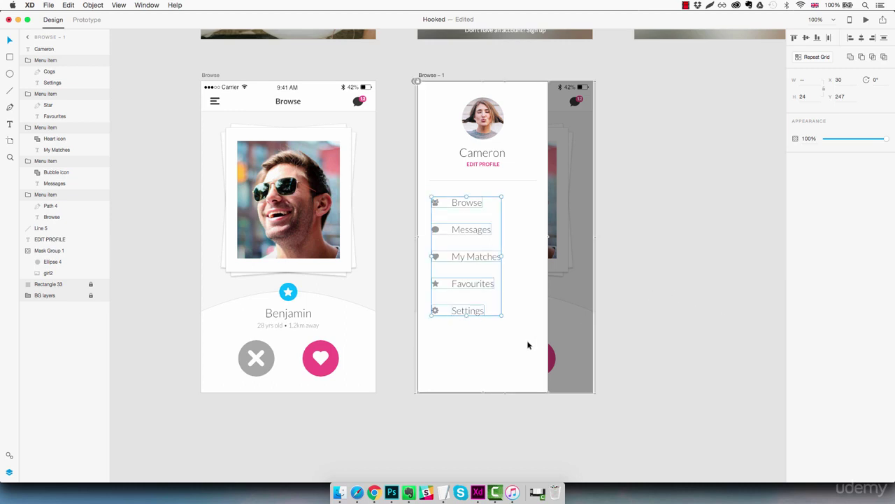
click(615, 336)
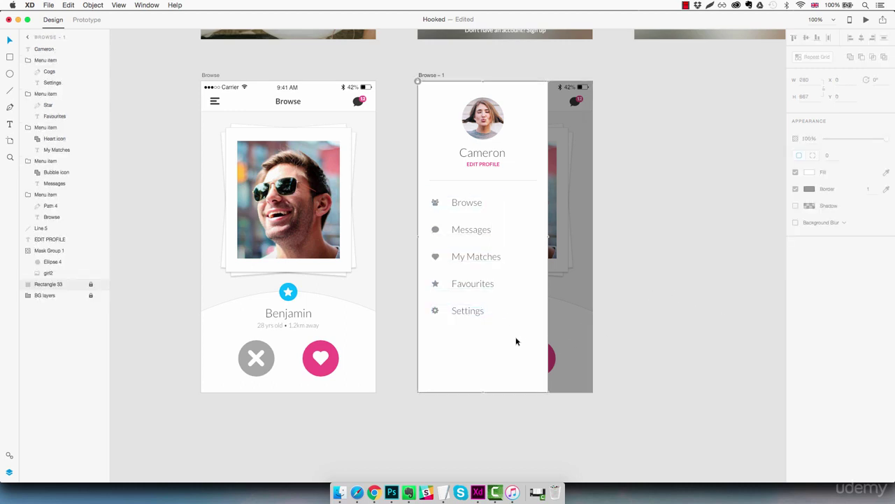
Step: Unlock the white sidebar background rectangle, remove its border and lock it again
click(419, 83)
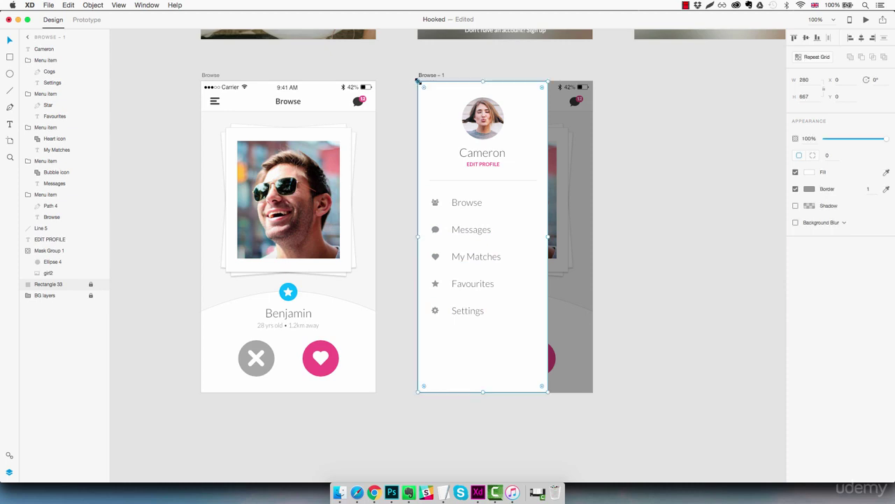
click(795, 189)
key(super+l)
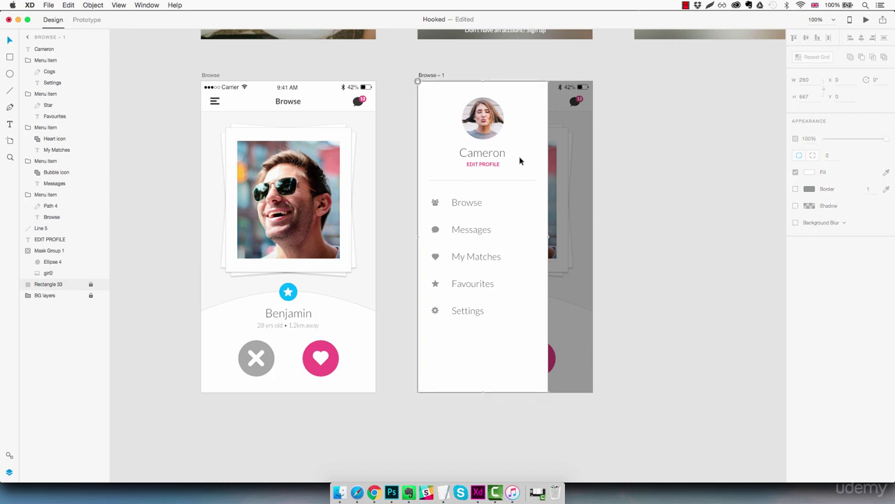
Step: Rename the Browse – 1 artboard as Sidebar Menu
double_click(435, 75)
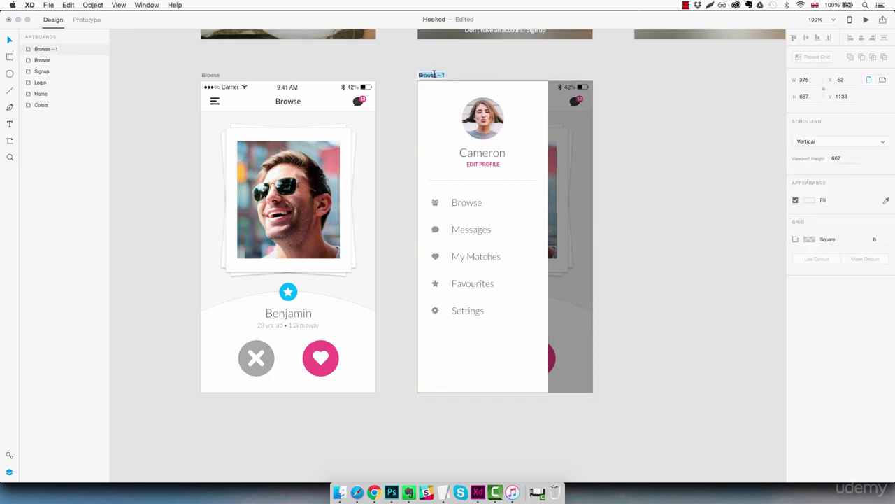
text(Menuu)
key(Return)
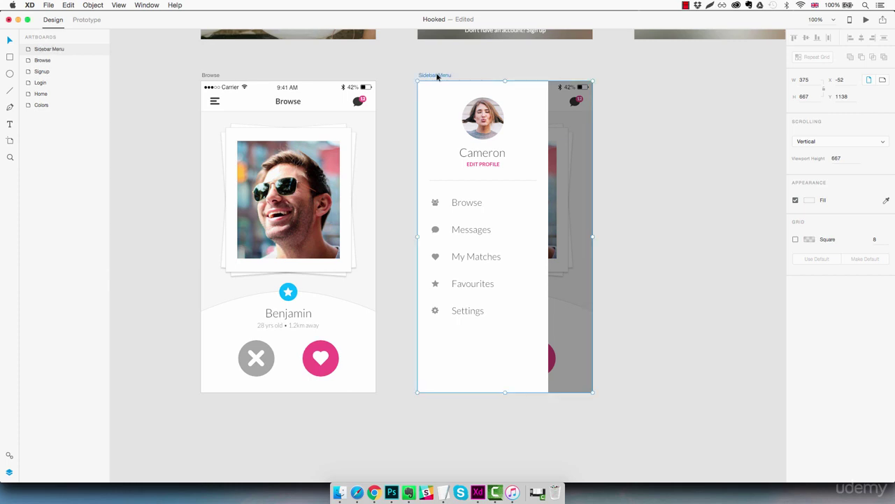
click(622, 176)
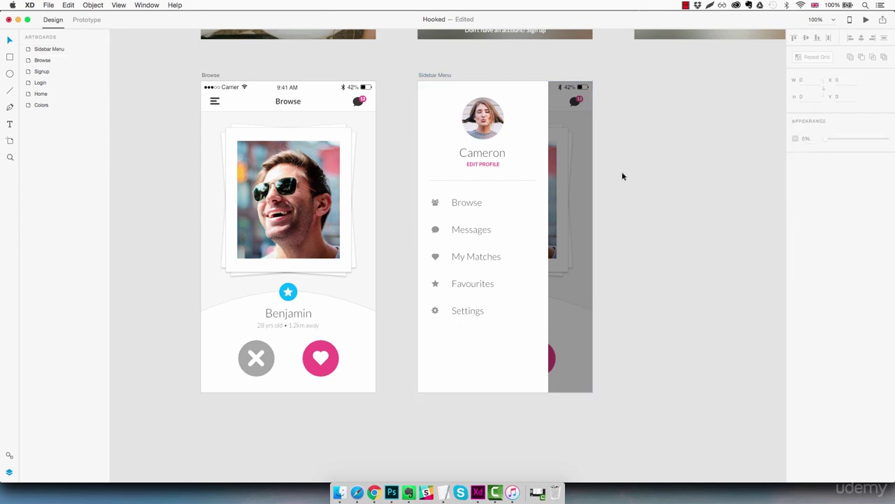
Step: Draw a 280 × 80 rectangle across the foot of the sidebar, fill it with the saved pink swatch and remove its border
scroll(648, 289, right, 1)
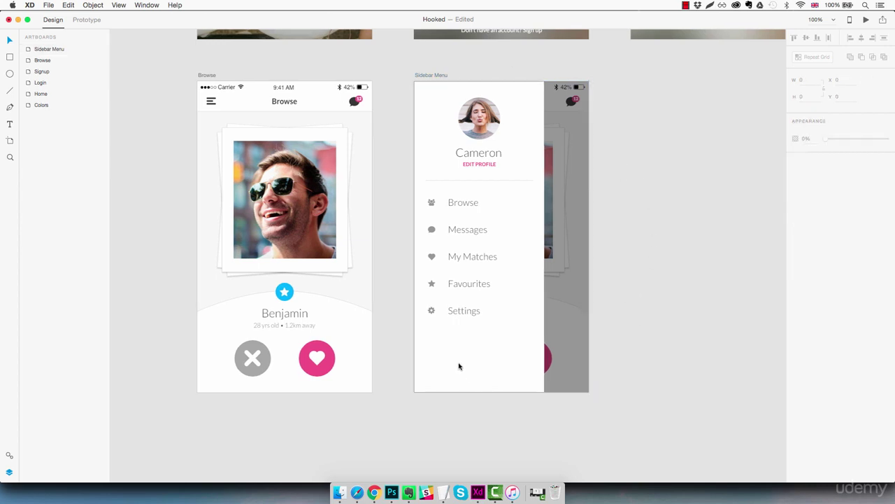
key(r)
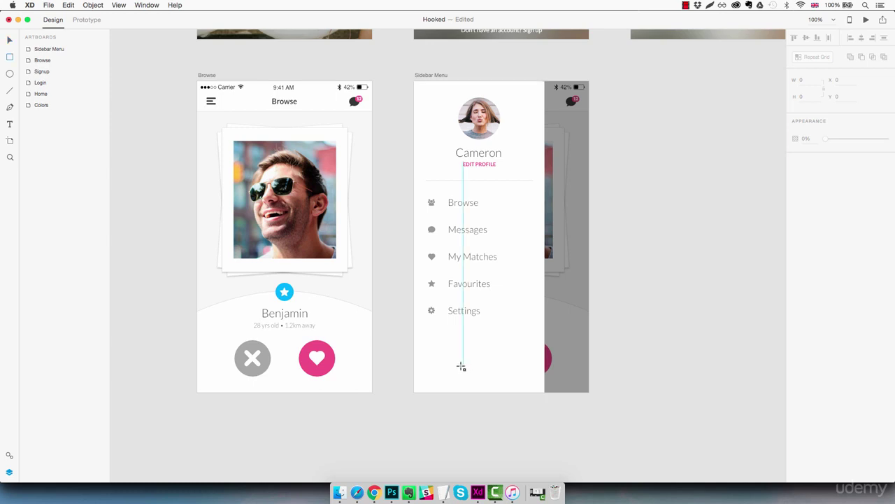
drag(416, 356, 546, 393)
click(809, 173)
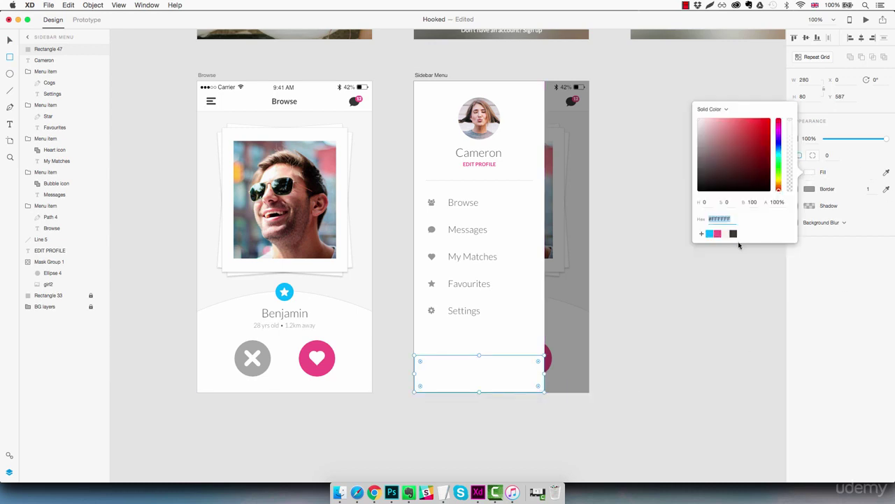
click(717, 234)
click(821, 200)
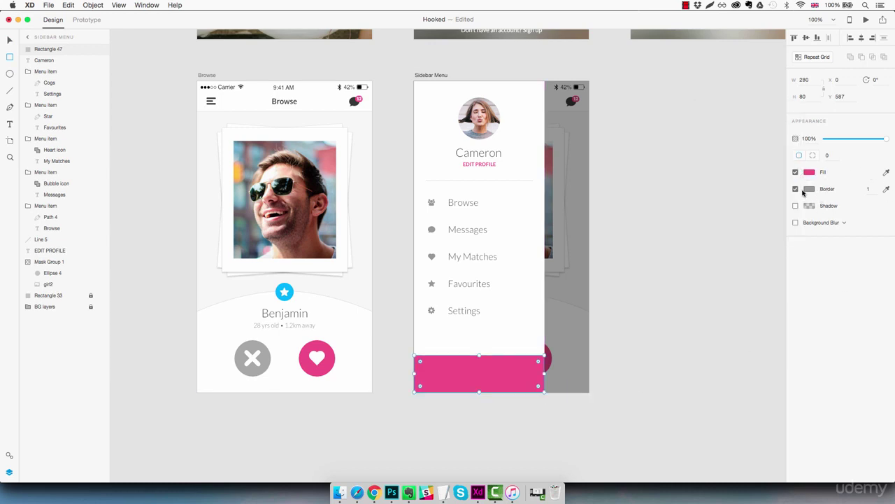
Step: Reduce the pink footer rectangle's height to 70 and move it down flush with the artboard's lower edge
click(804, 96)
text(78)
key(Return)
key(Down)
key(Down)
key(Down)
key(Down)
key(Down)
key(Down)
key(Down)
key(Down)
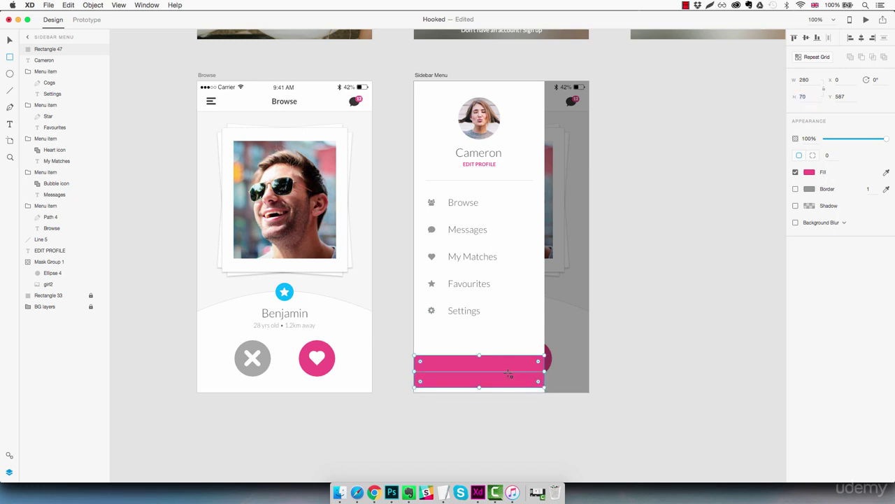
drag(510, 373, 508, 379)
click(642, 362)
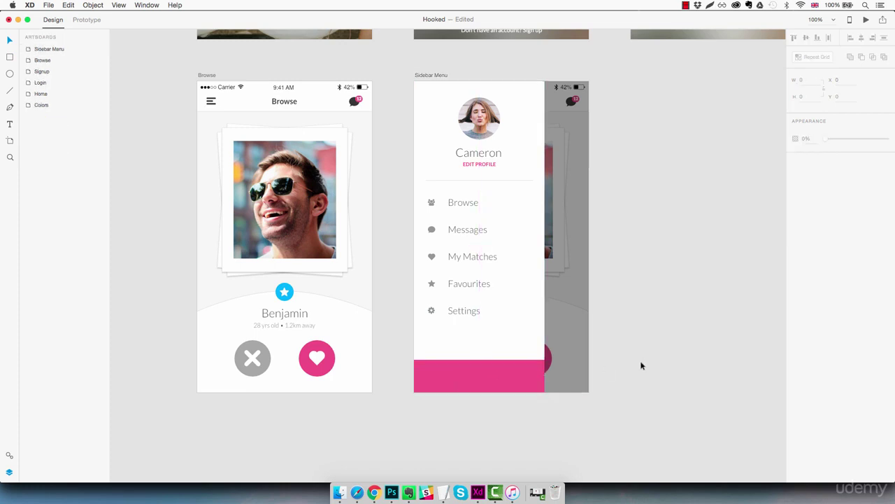
Step: Copy the HOOKED logo text from the Home artboard and place the copy on the Sidebar Menu's pink footer
scroll(633, 261, up, 5)
scroll(633, 261, left, 2)
scroll(507, 229, up, 6)
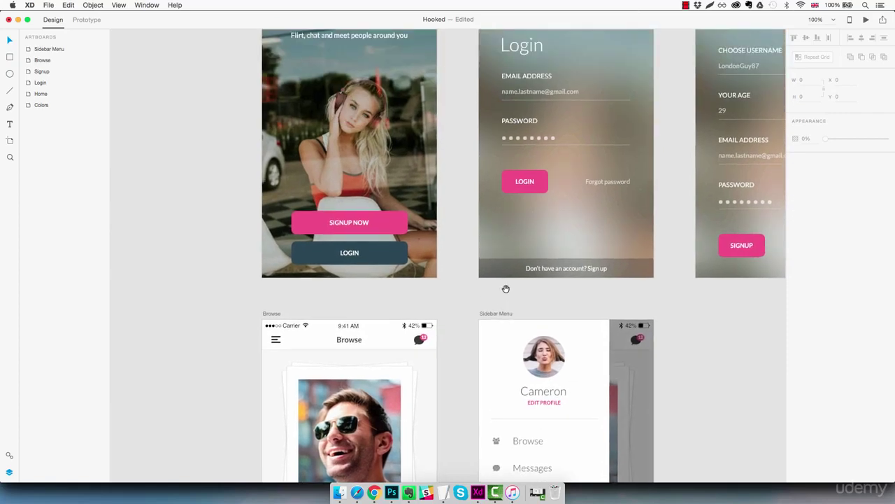
click(382, 133)
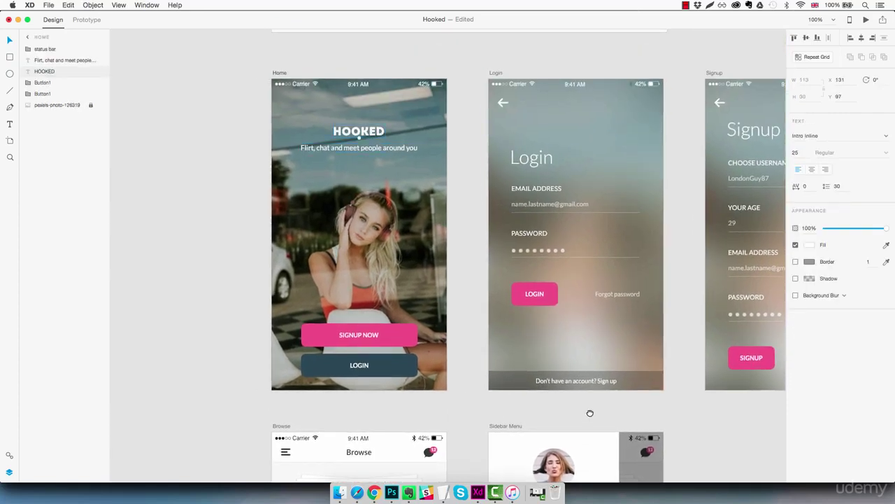
drag(590, 413, 535, 182)
scroll(544, 290, down, 5)
click(510, 351)
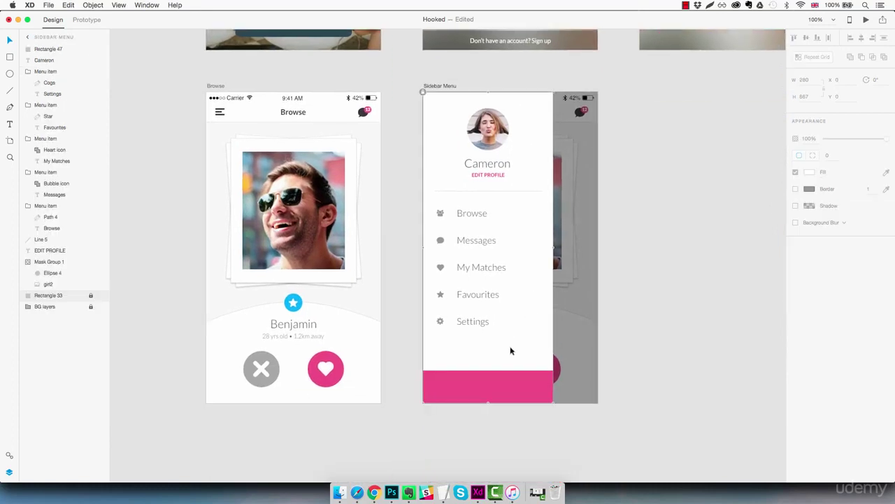
key(super+v)
drag(514, 147, 473, 390)
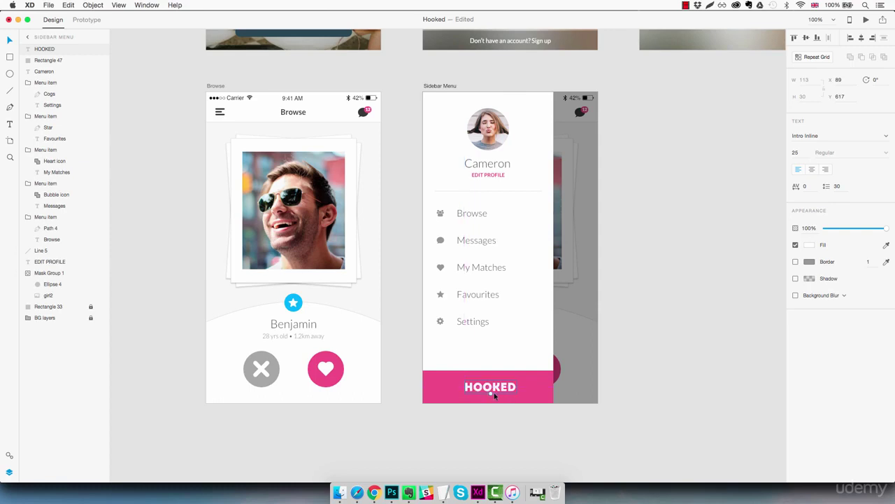
Step: Set the footer HOOKED text's font size to 18 and centre it within the pink bar at X 100, Y 621
click(797, 151)
key(Down)
key(Down)
key(Down)
key(Down)
key(Down)
key(Down)
key(Down)
drag(498, 390, 503, 388)
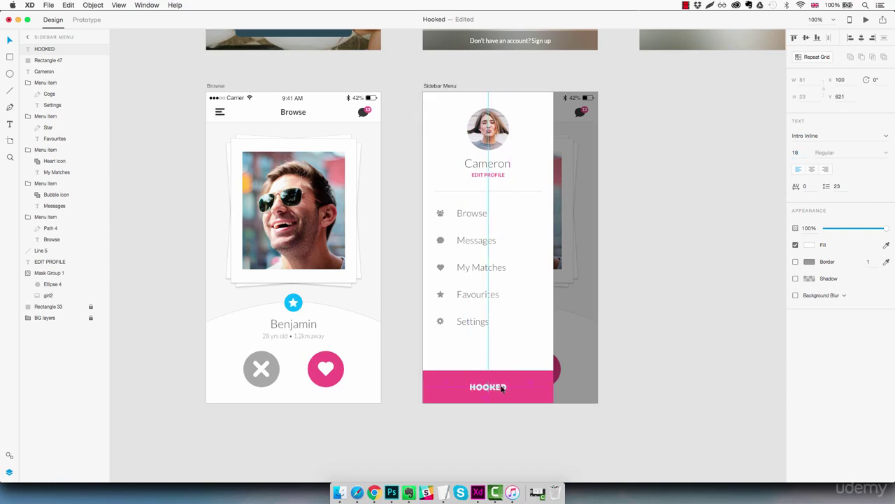
click(647, 354)
scroll(642, 348, up, 3)
scroll(641, 347, right, 2)
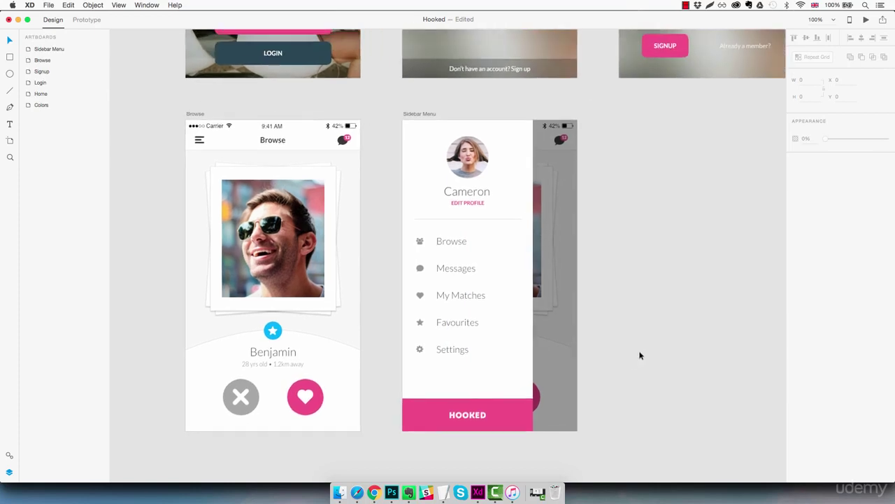